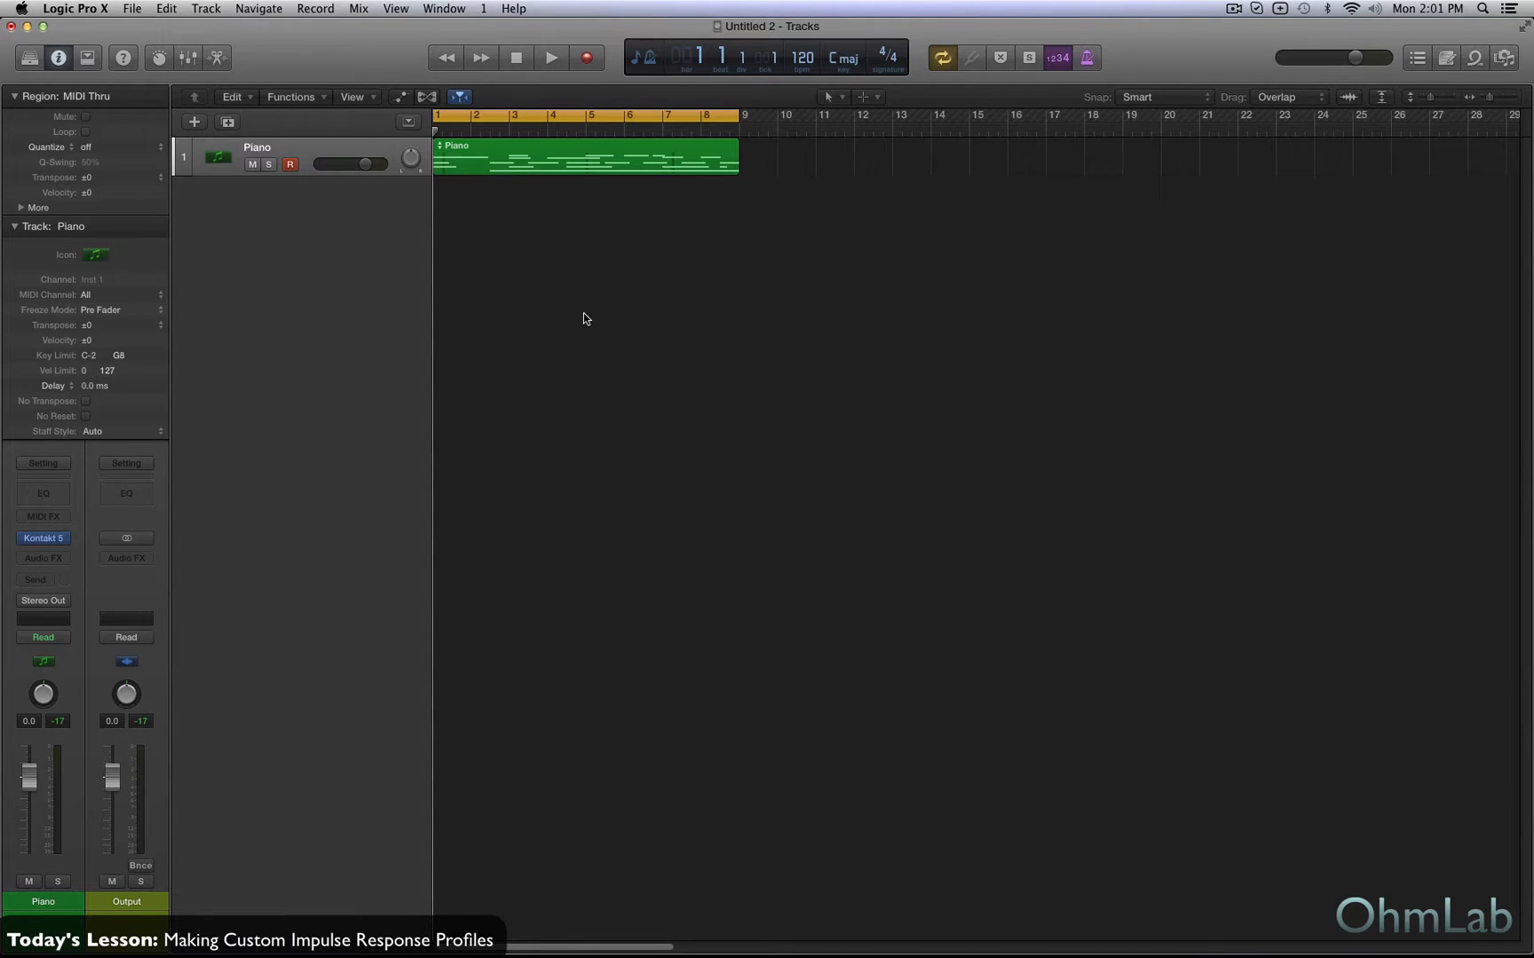
# - Insert a stereo Space Designer reverb as an audio effect on the Piano track
pyautogui.click(305, 153)
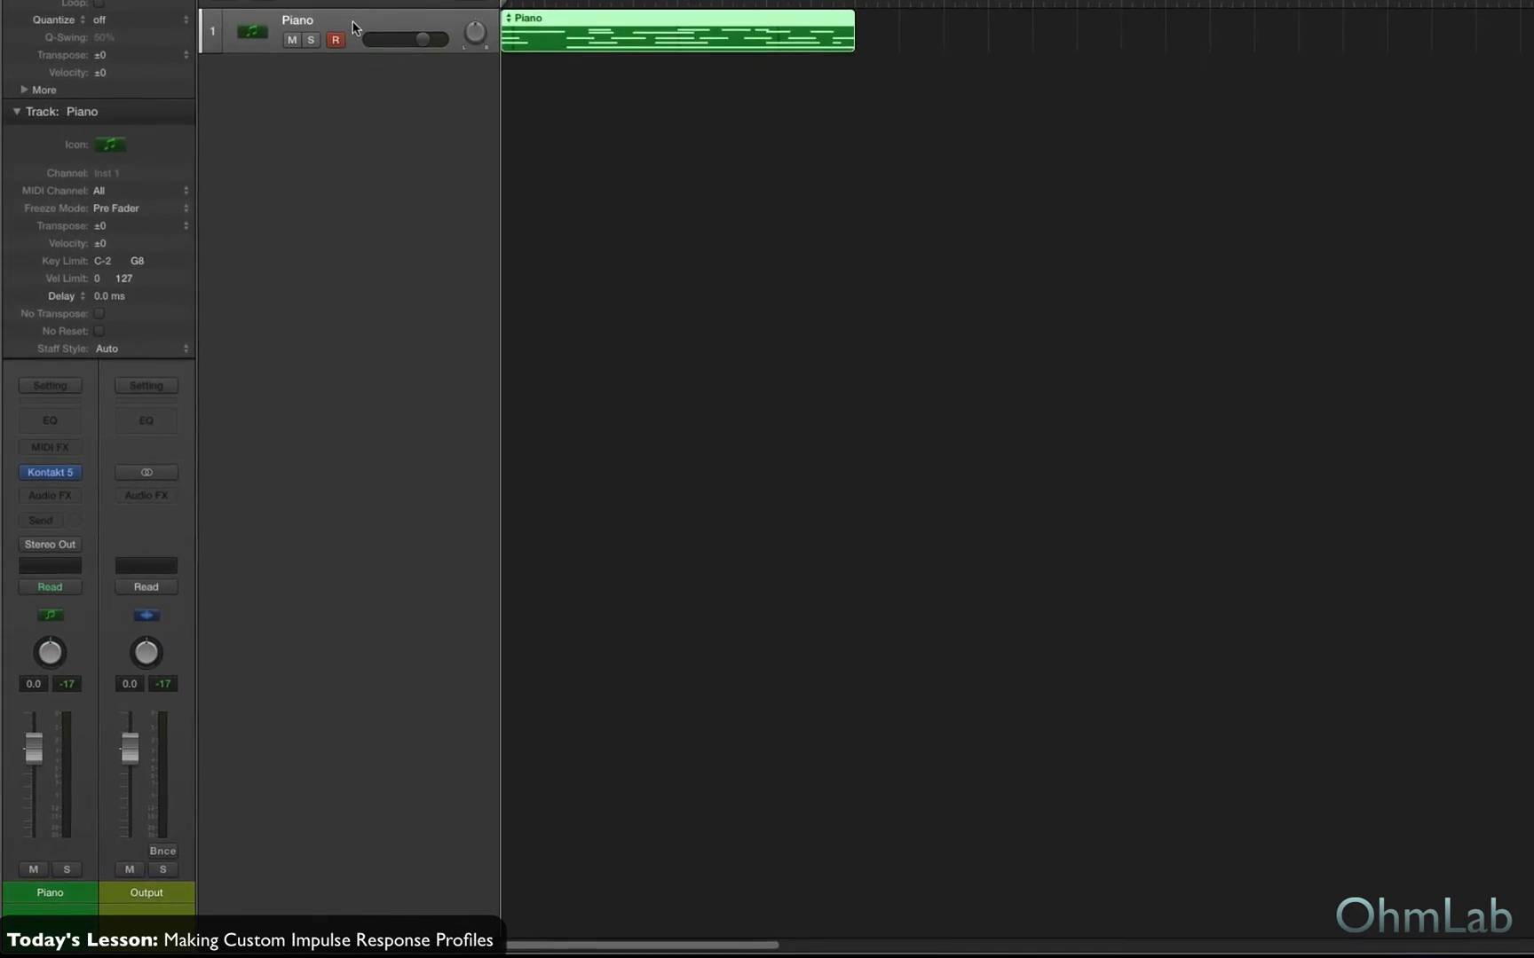
pyautogui.click(49, 495)
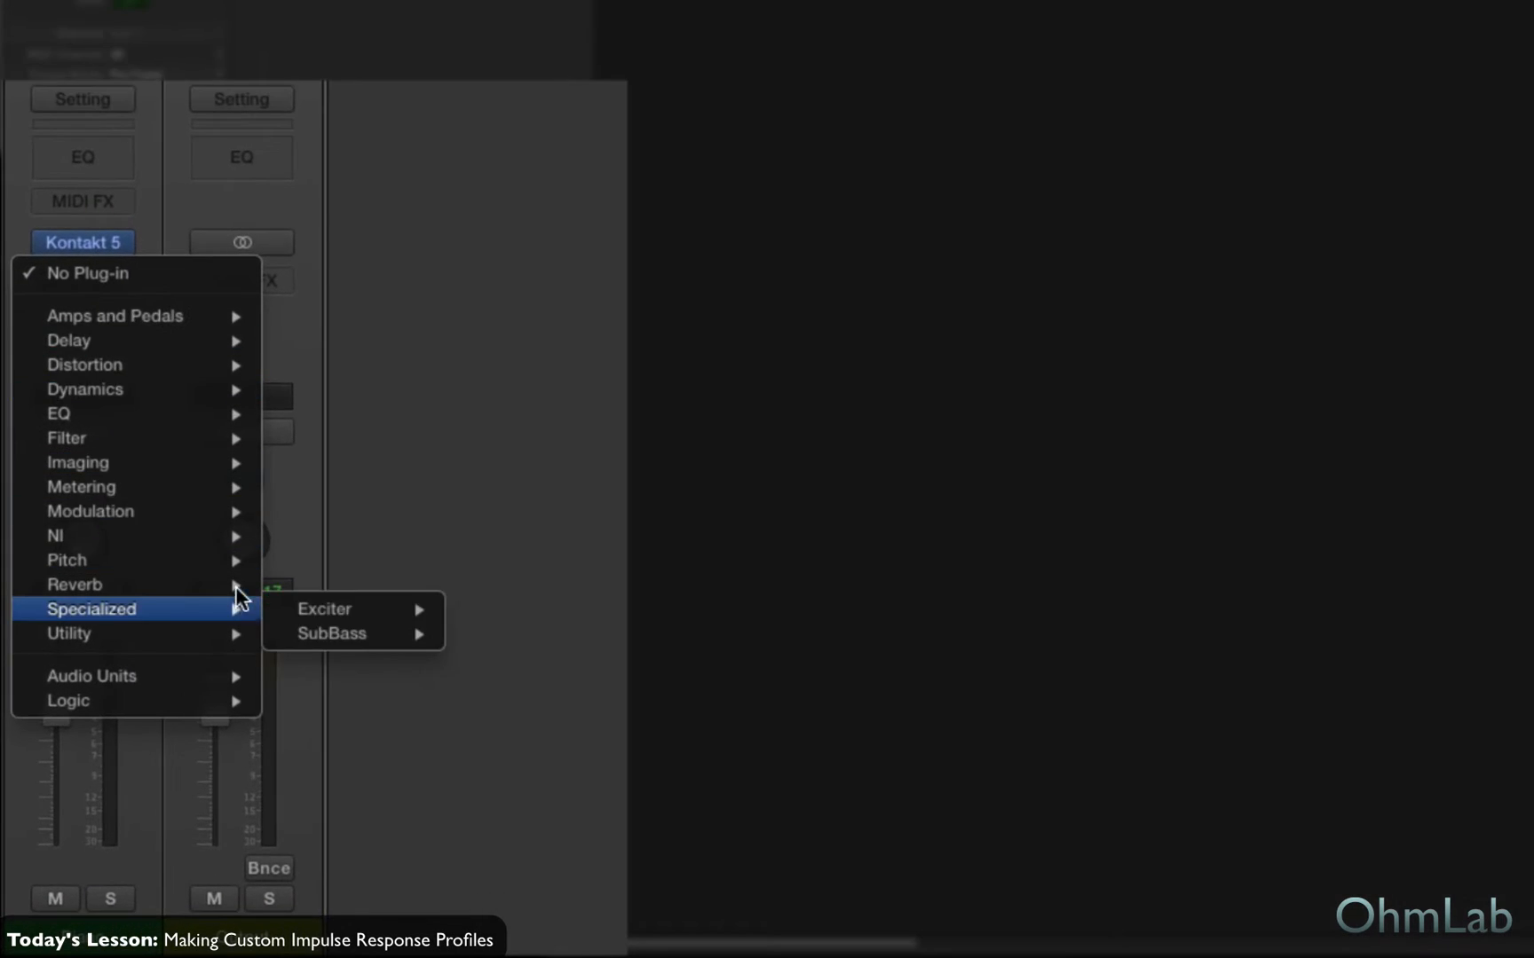
pyautogui.moveTo(197, 637)
pyautogui.moveTo(453, 657)
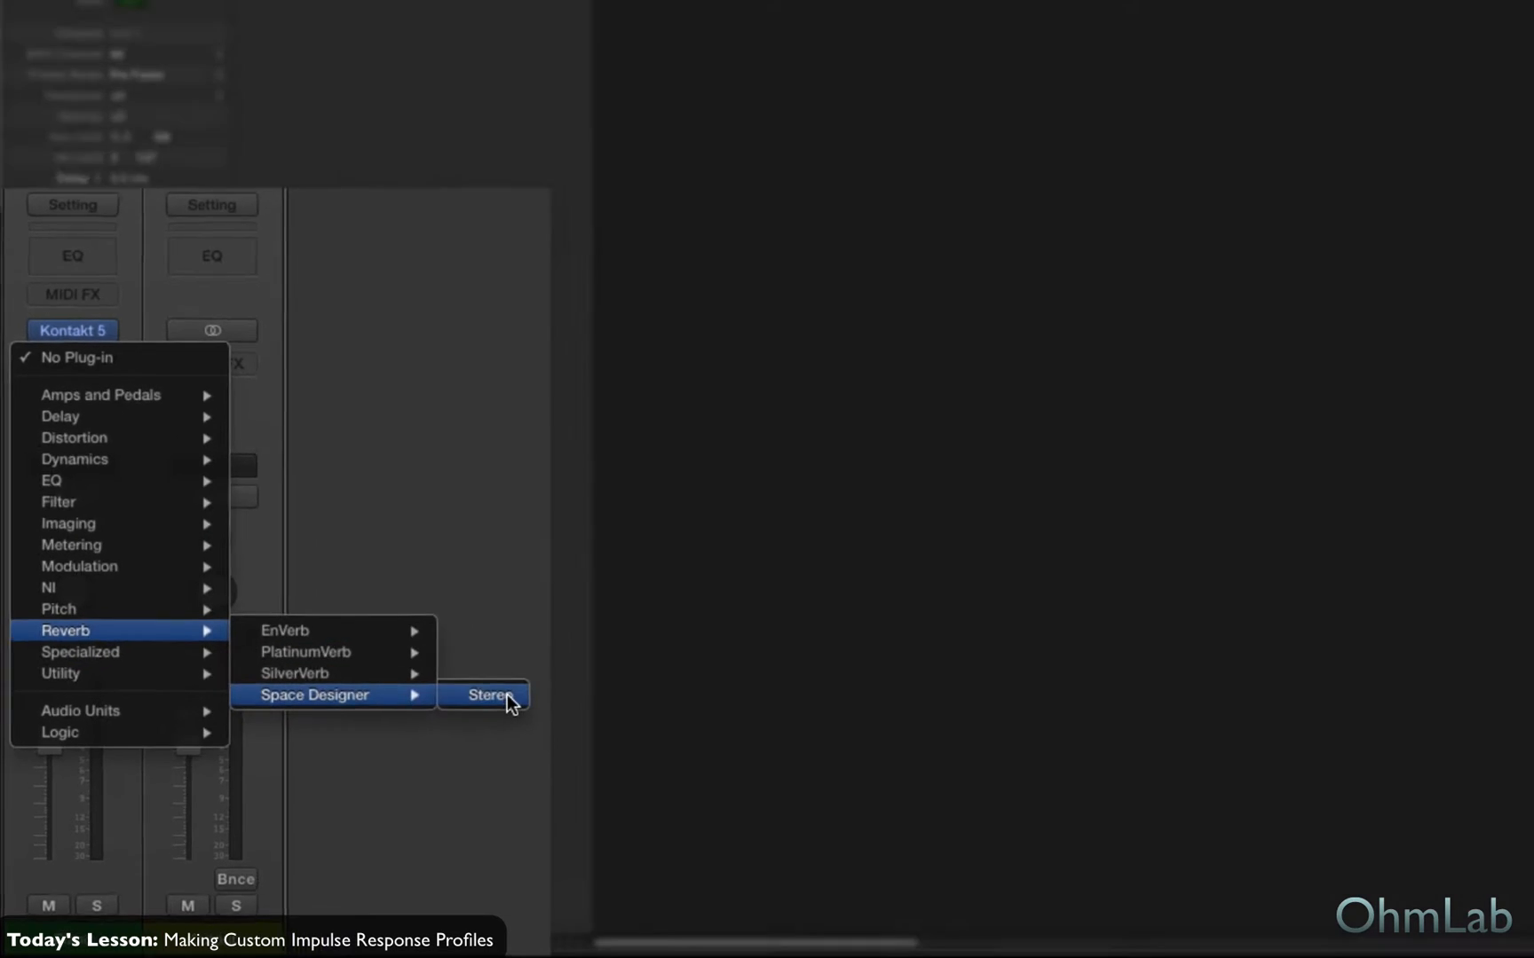
pyautogui.click(537, 659)
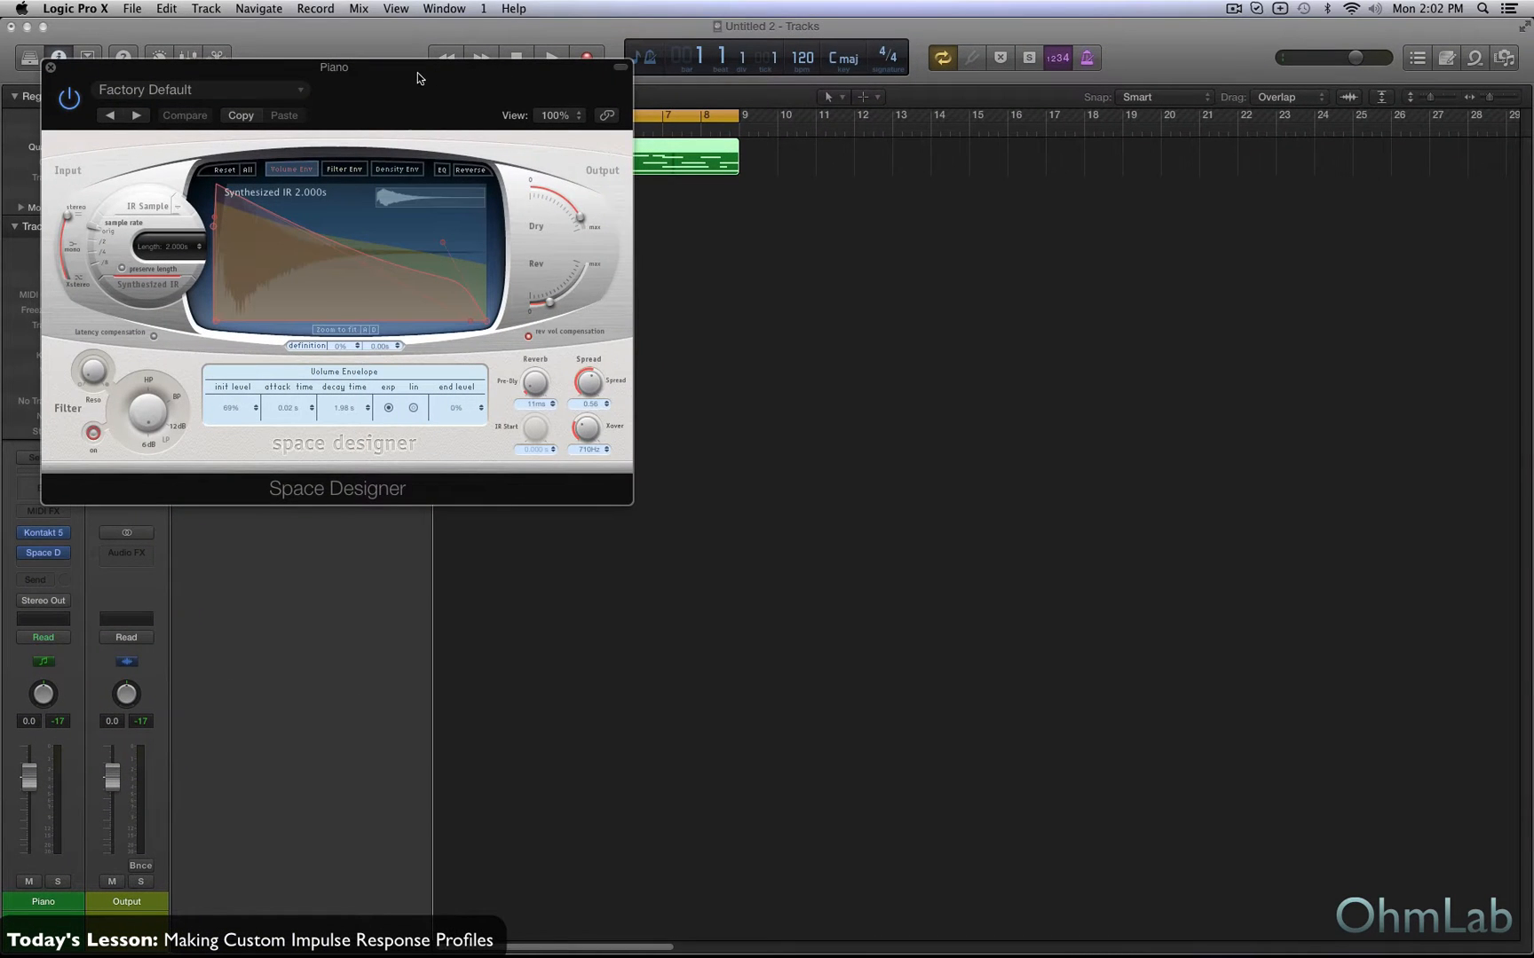
pyautogui.moveTo(411, 62); pyautogui.dragTo(772, 244)
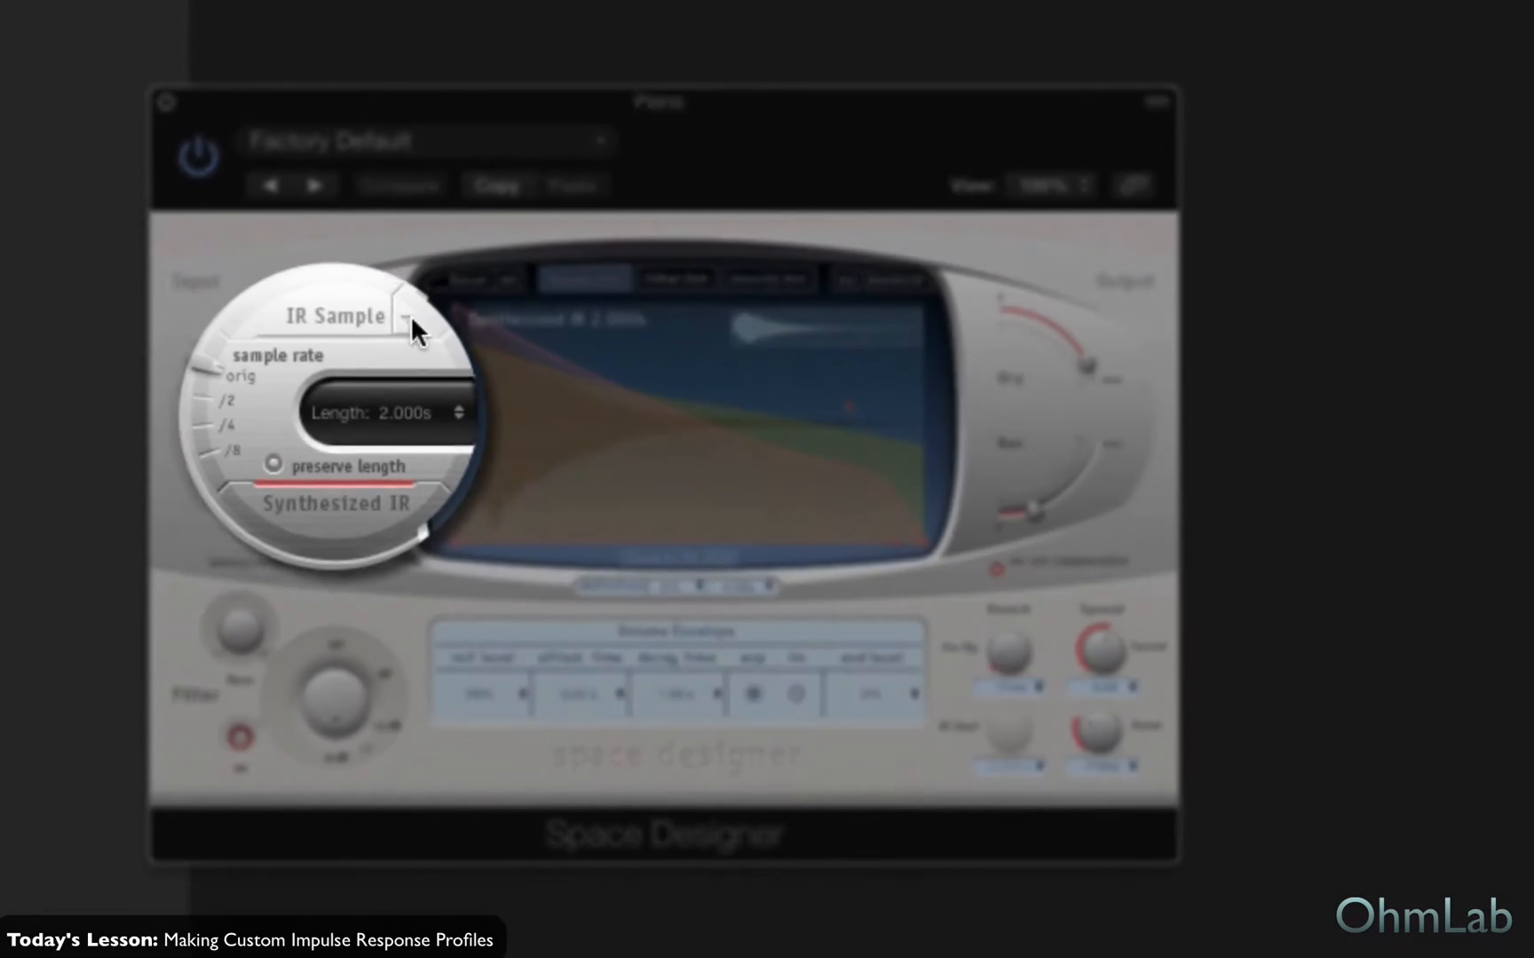
# - Launch the Impulse Response Utility from Space Designer's IR Sample options and create a project with the Mono track layout
pyautogui.click(385, 331)
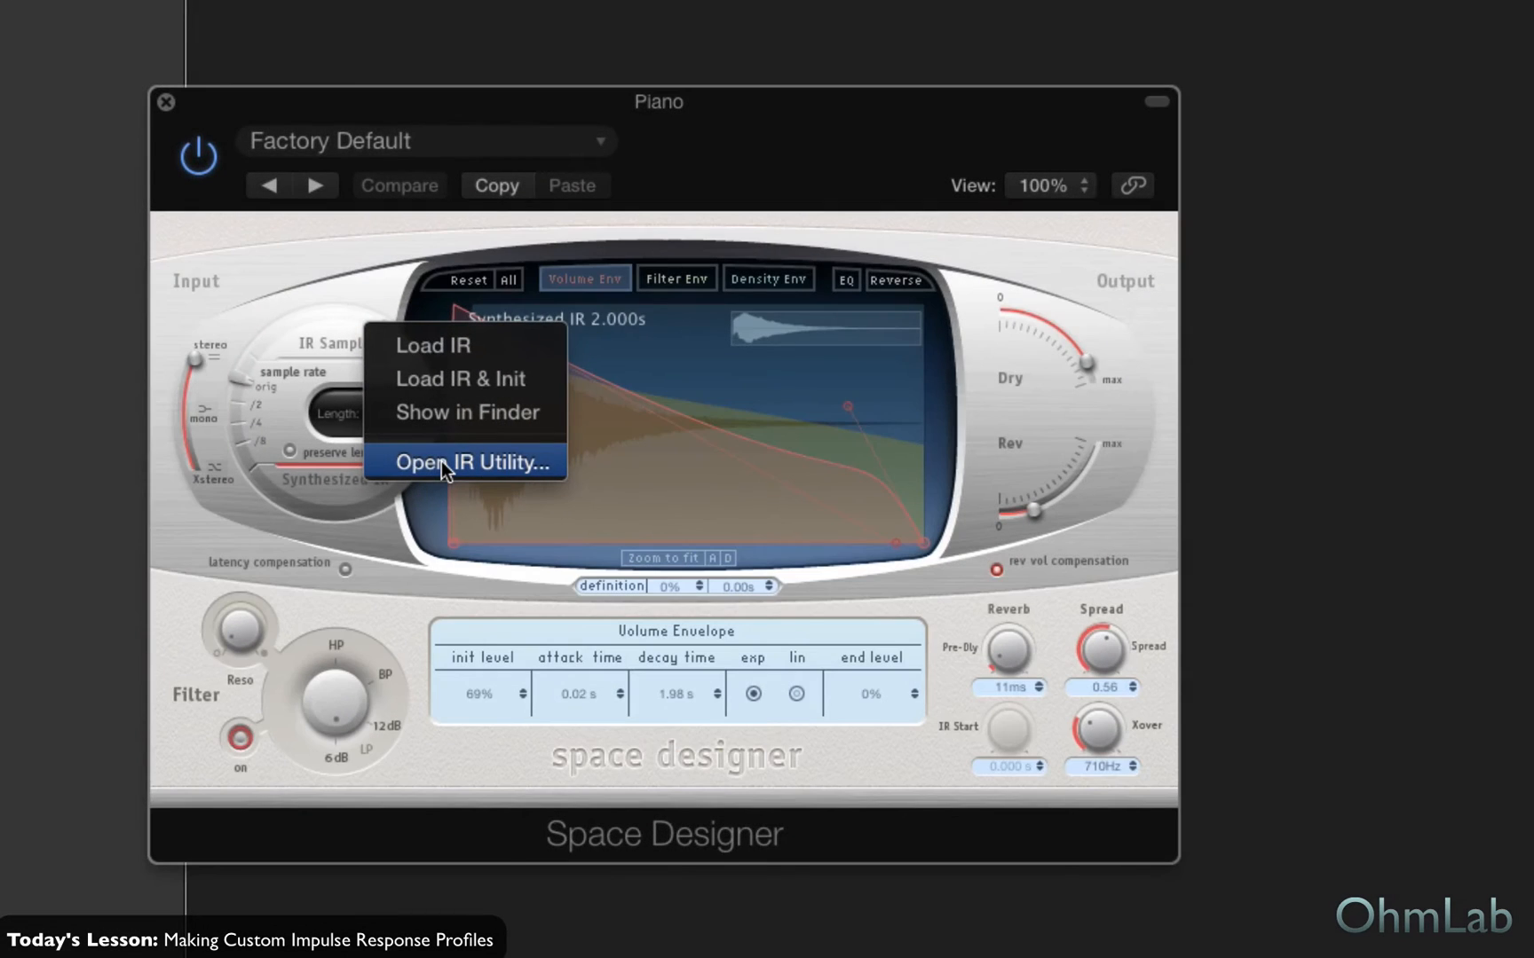
pyautogui.click(441, 461)
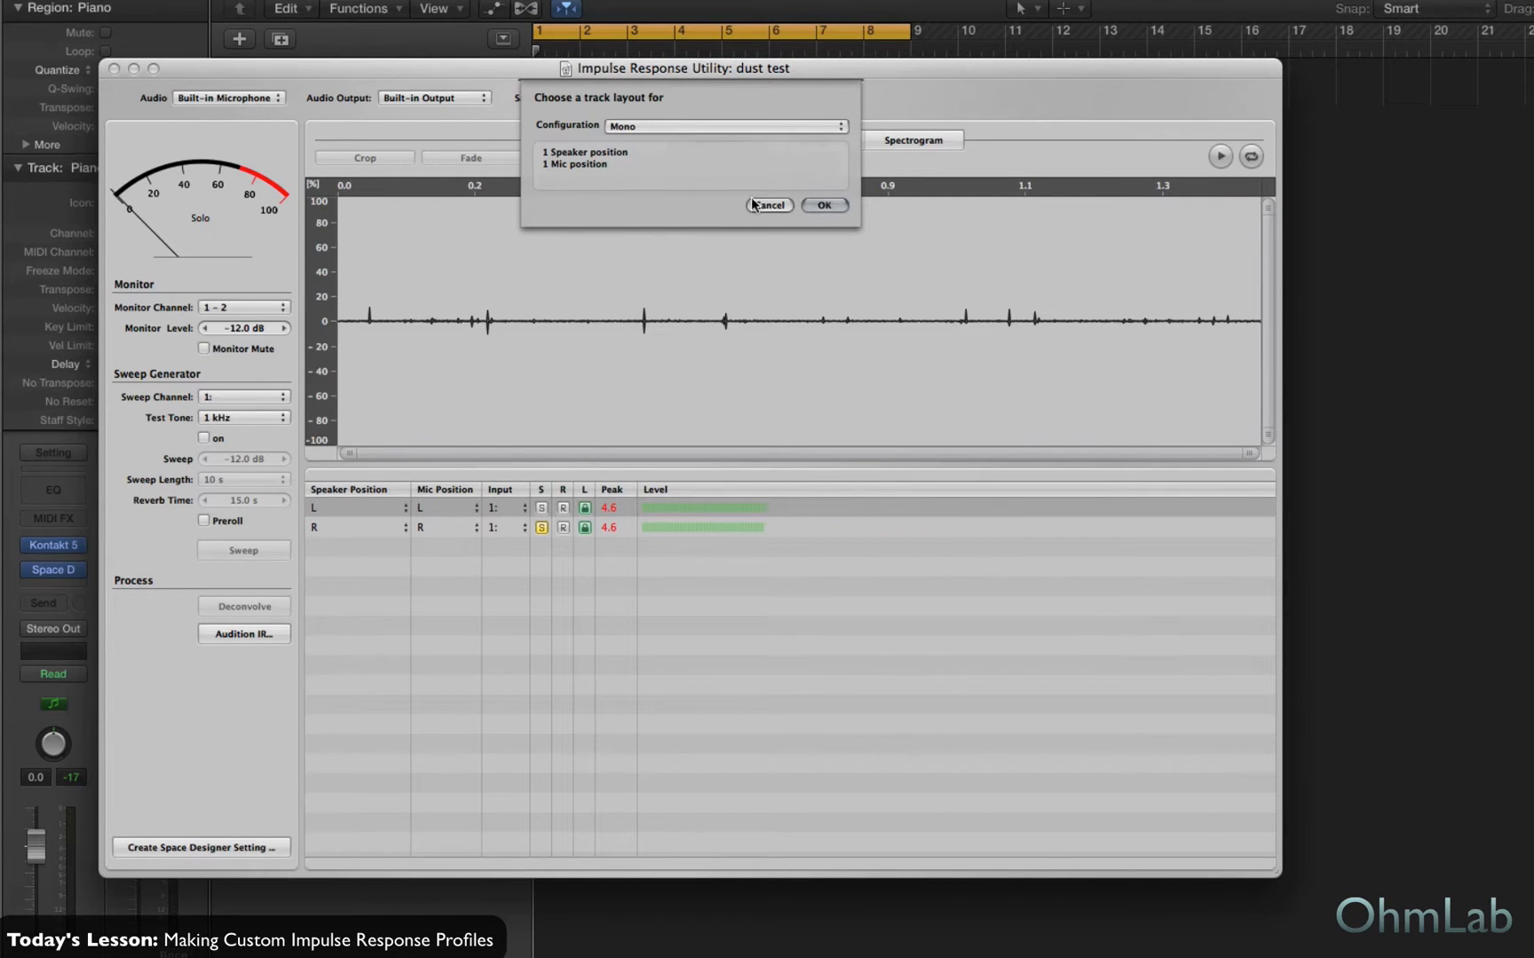
pyautogui.click(824, 205)
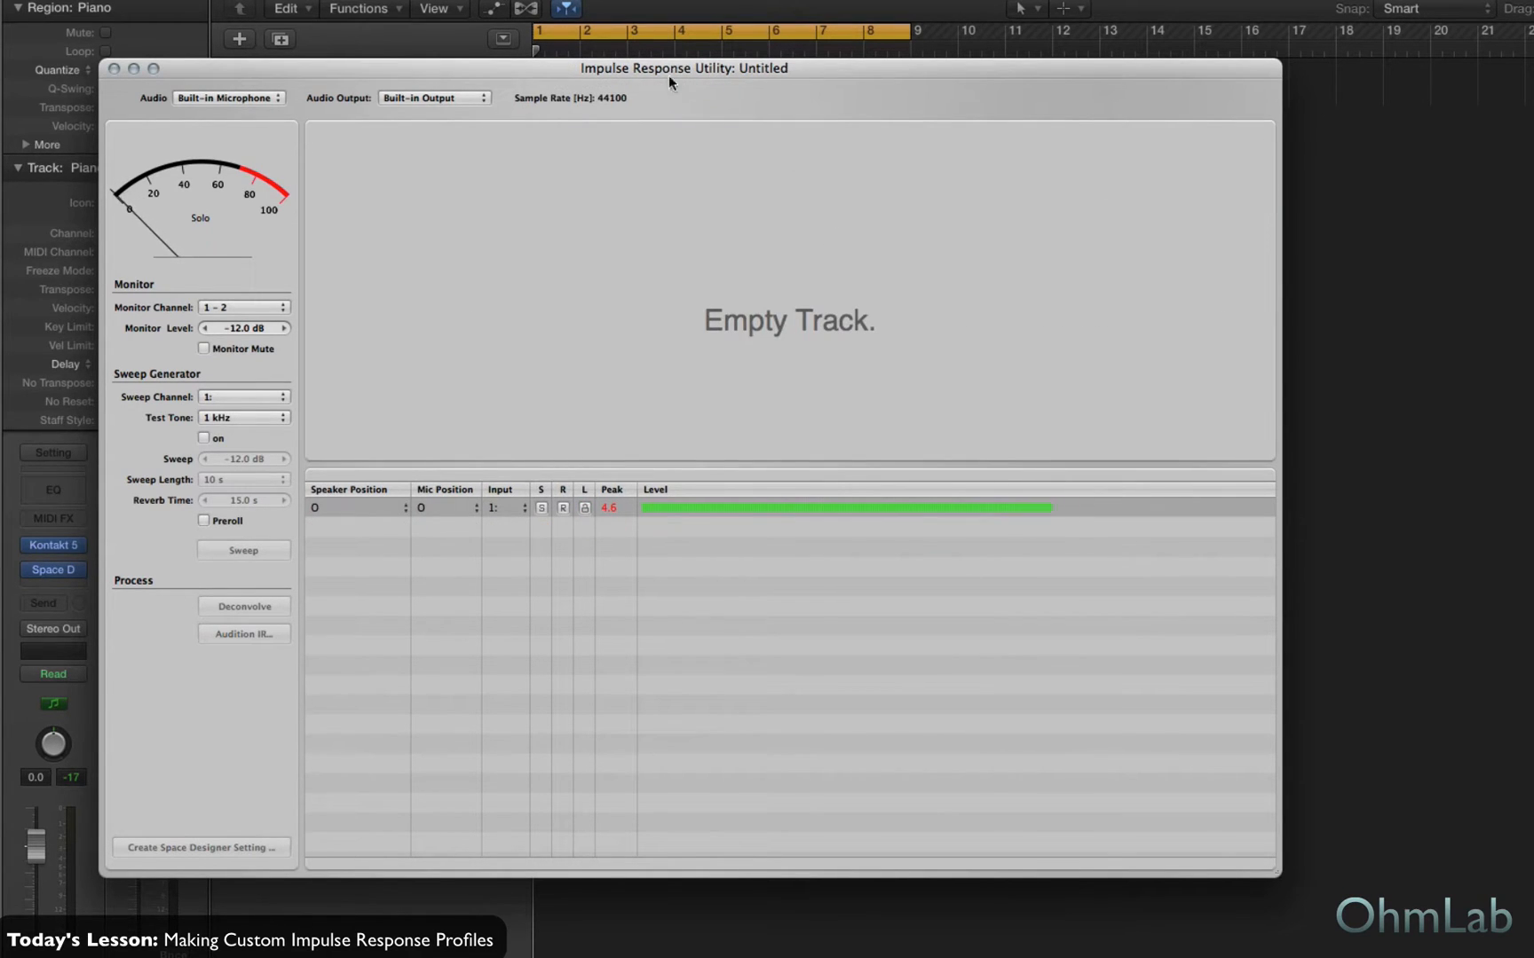
pyautogui.moveTo(559, 65); pyautogui.dragTo(831, 124)
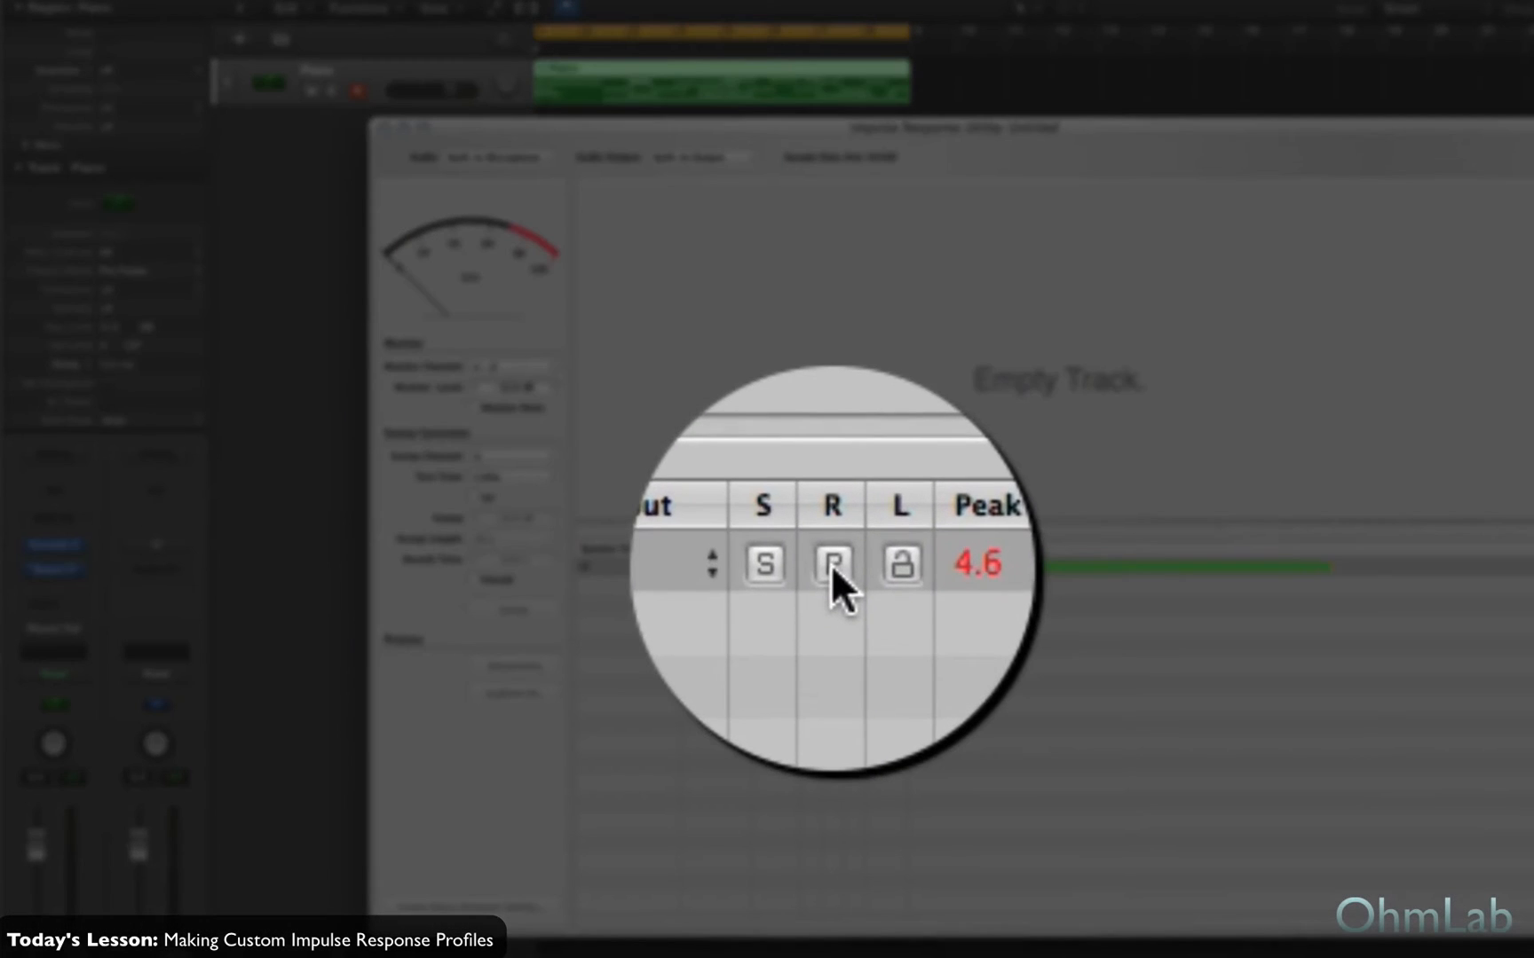
# - Record-enable the mono track, record a sweep through it, and save the project to the Desktop as test ir
pyautogui.click(833, 566)
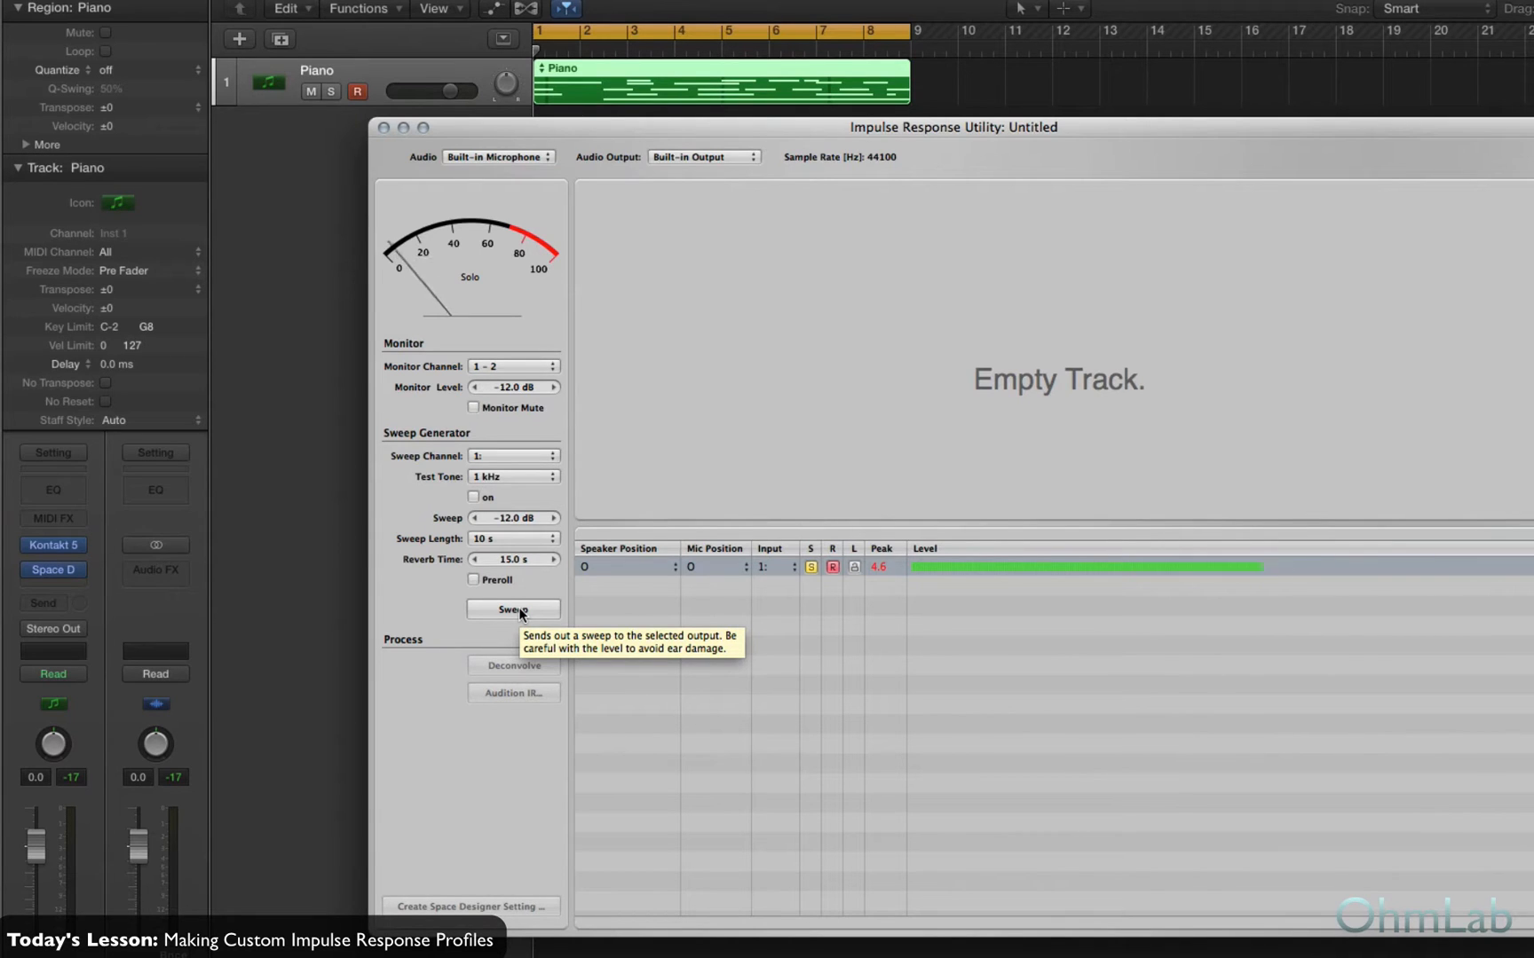
pyautogui.click(519, 607)
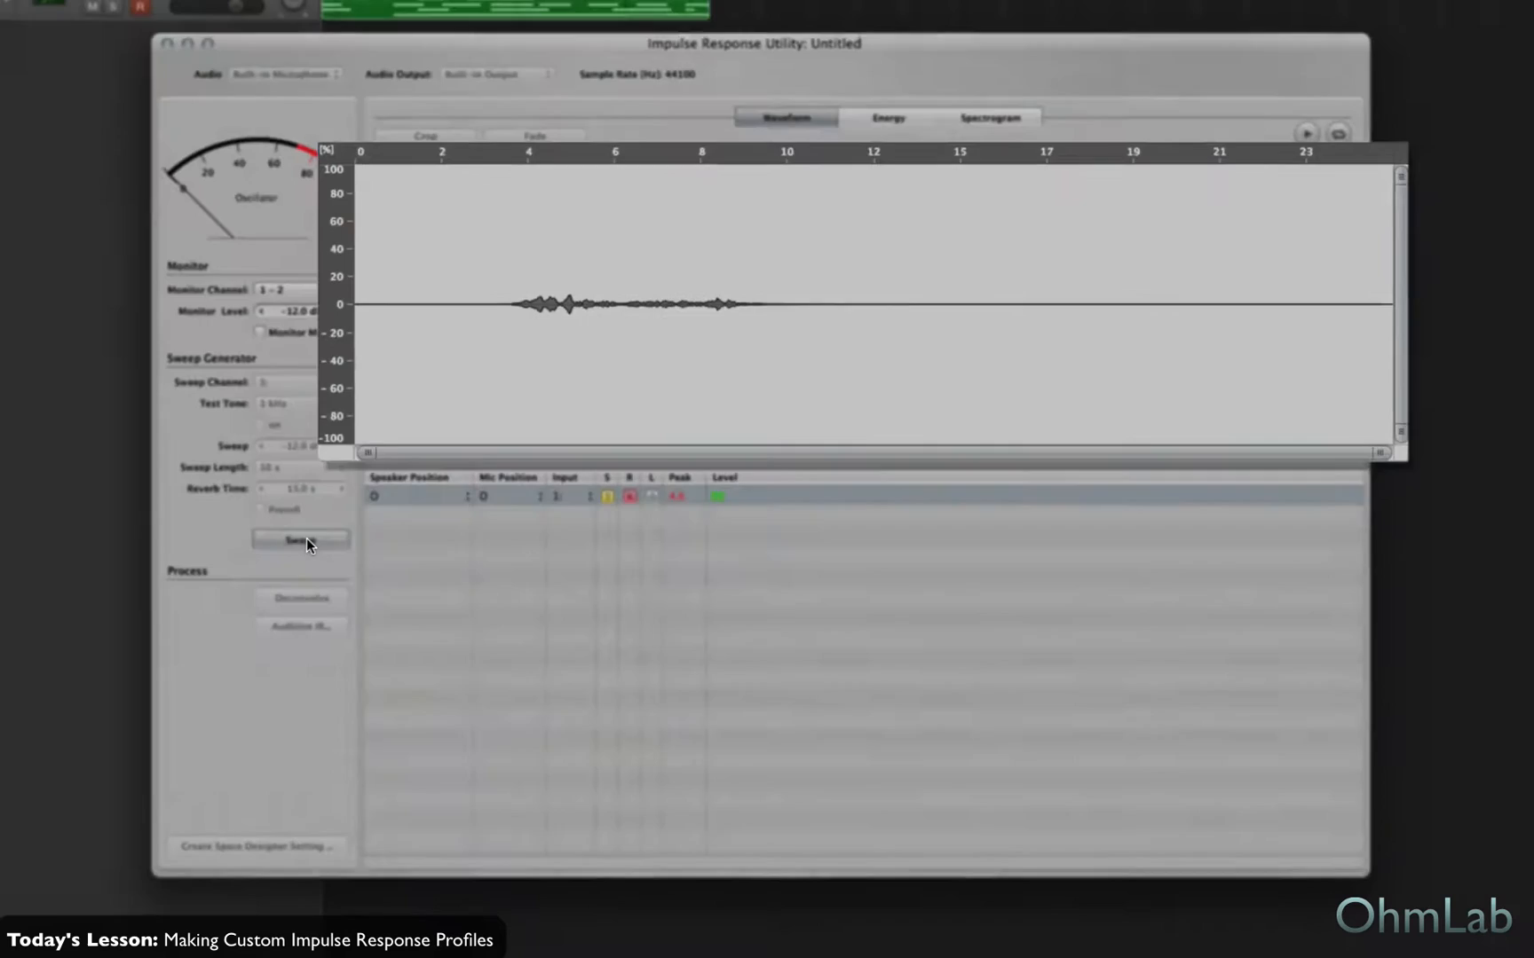
pyautogui.click(307, 540)
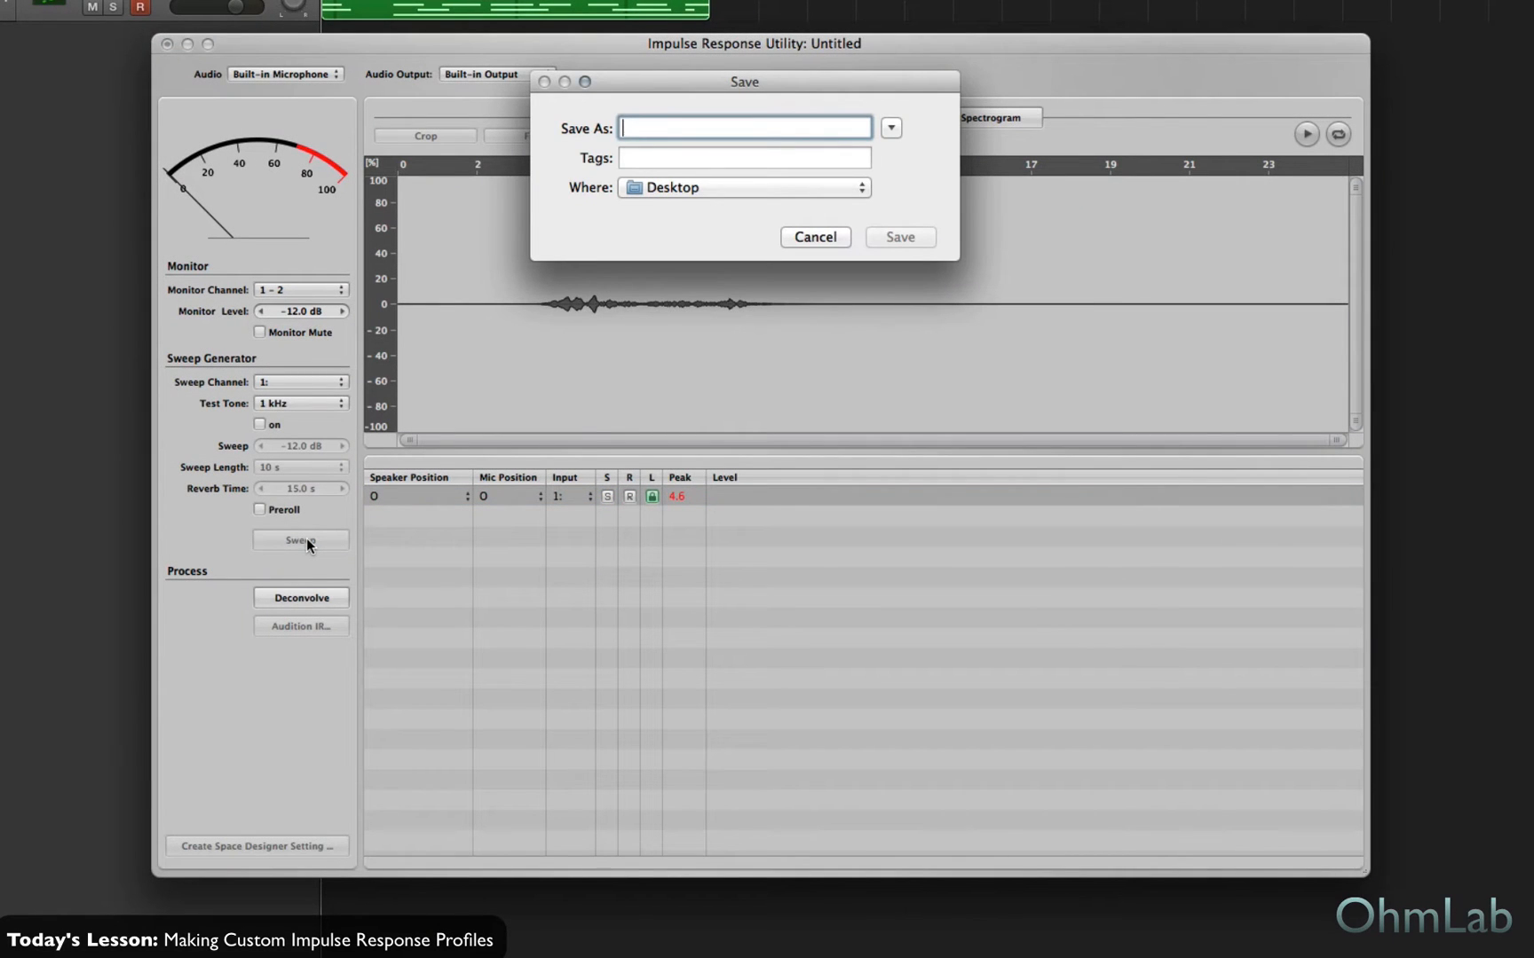
pyautogui.write('tes')
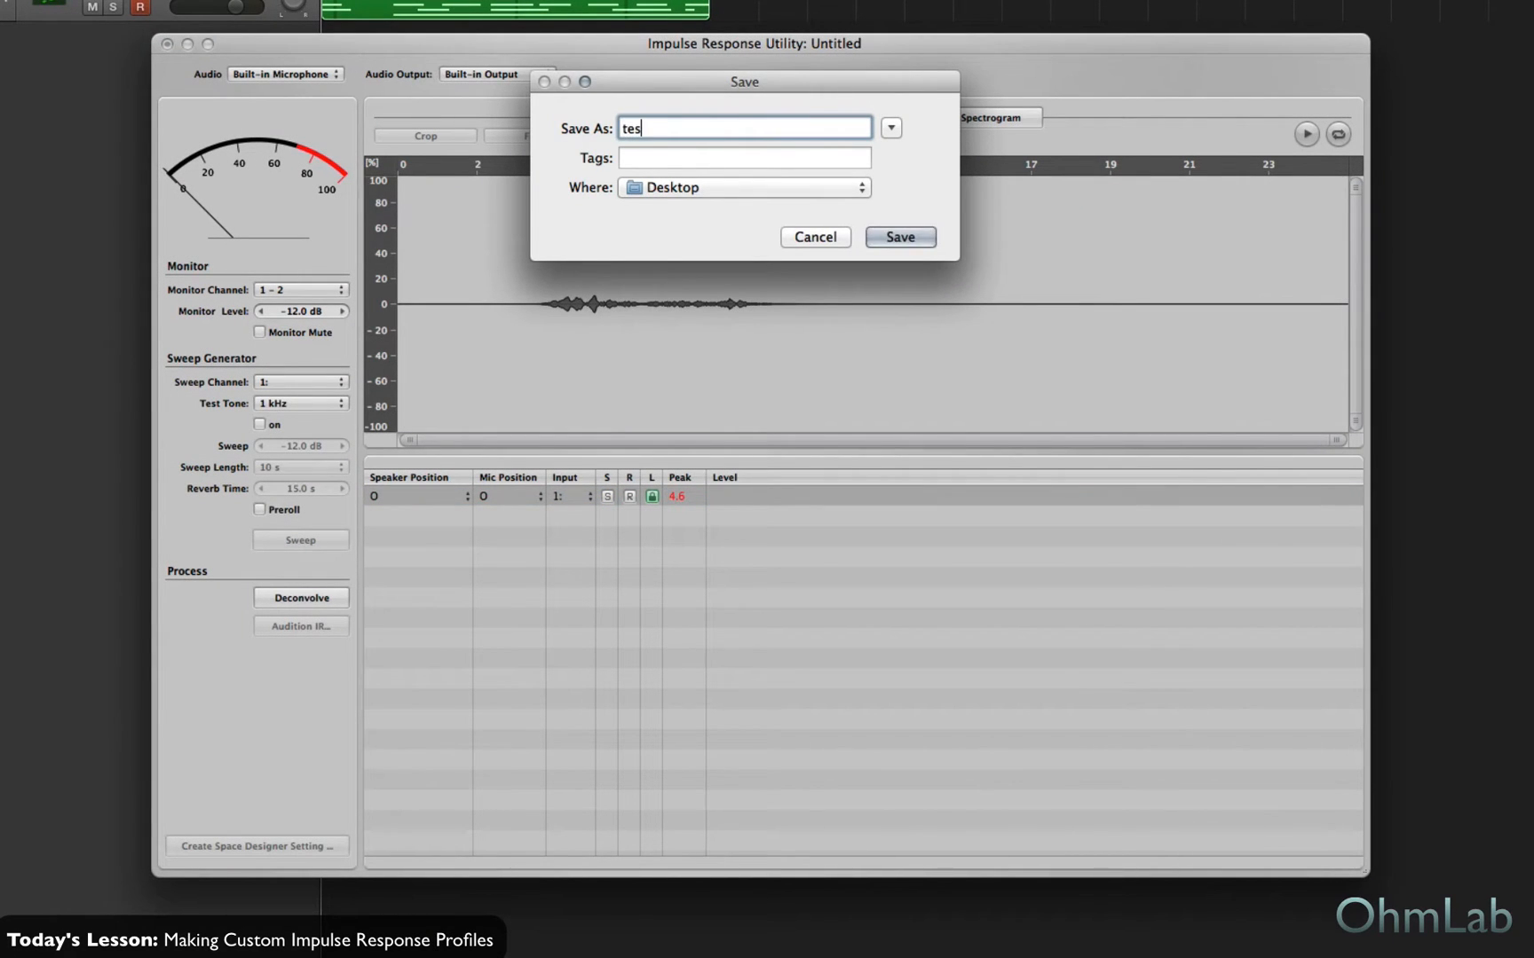
pyautogui.write('t ir')
pyautogui.click(898, 236)
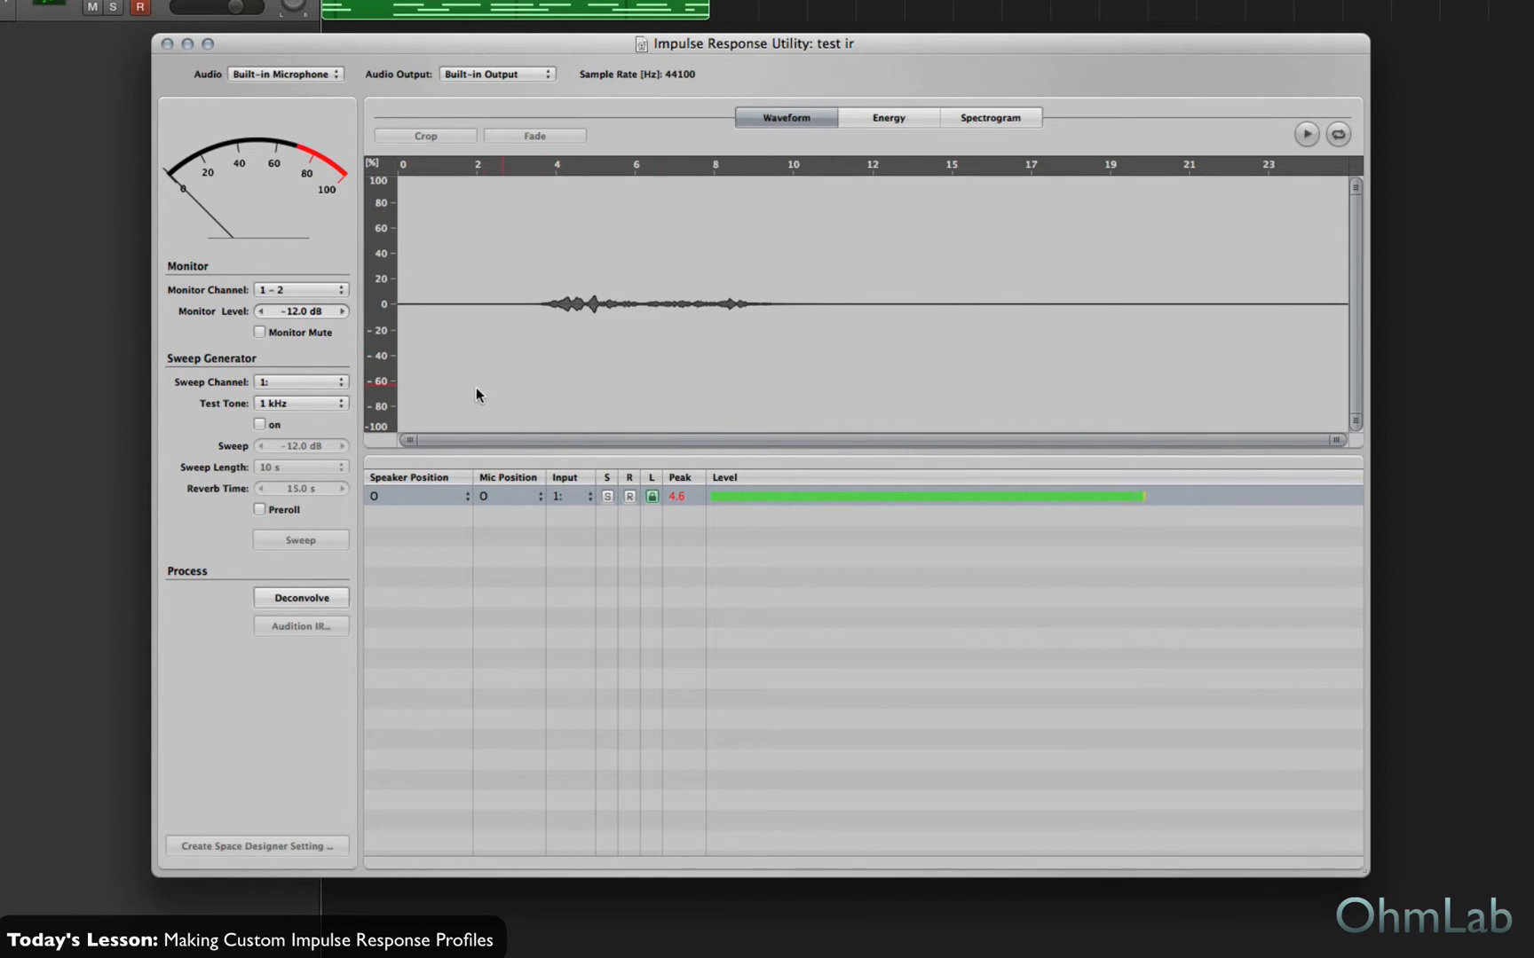
# - Deconvolve the recorded sweep into an impulse response and audition it with the Snare test sound
pyautogui.click(323, 599)
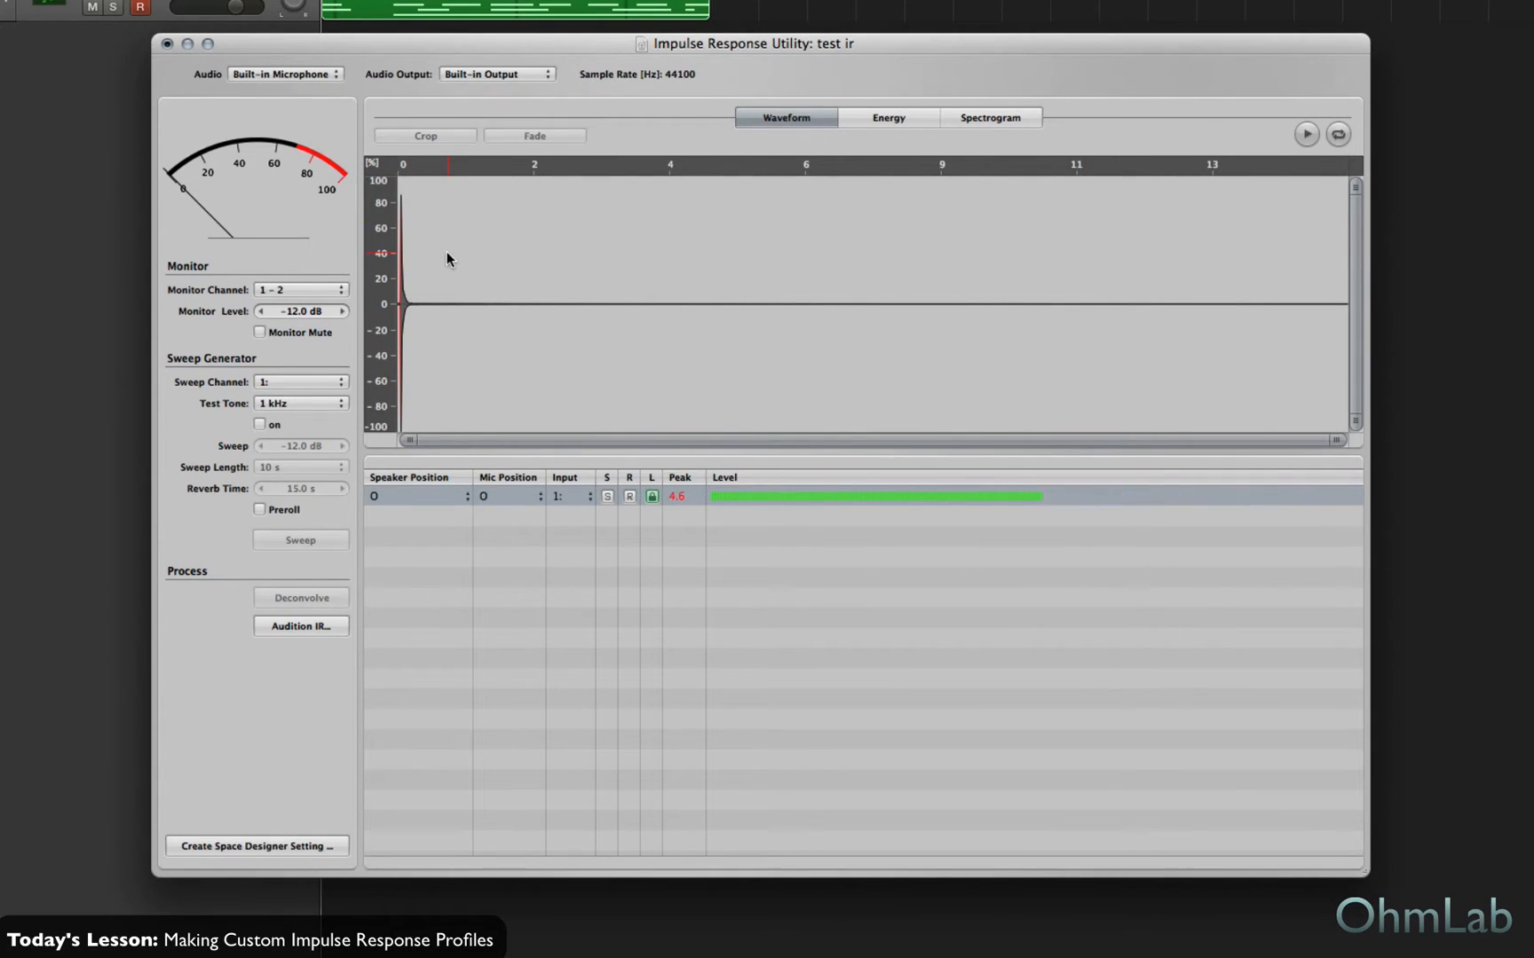
pyautogui.moveTo(1335, 438); pyautogui.dragTo(535, 435)
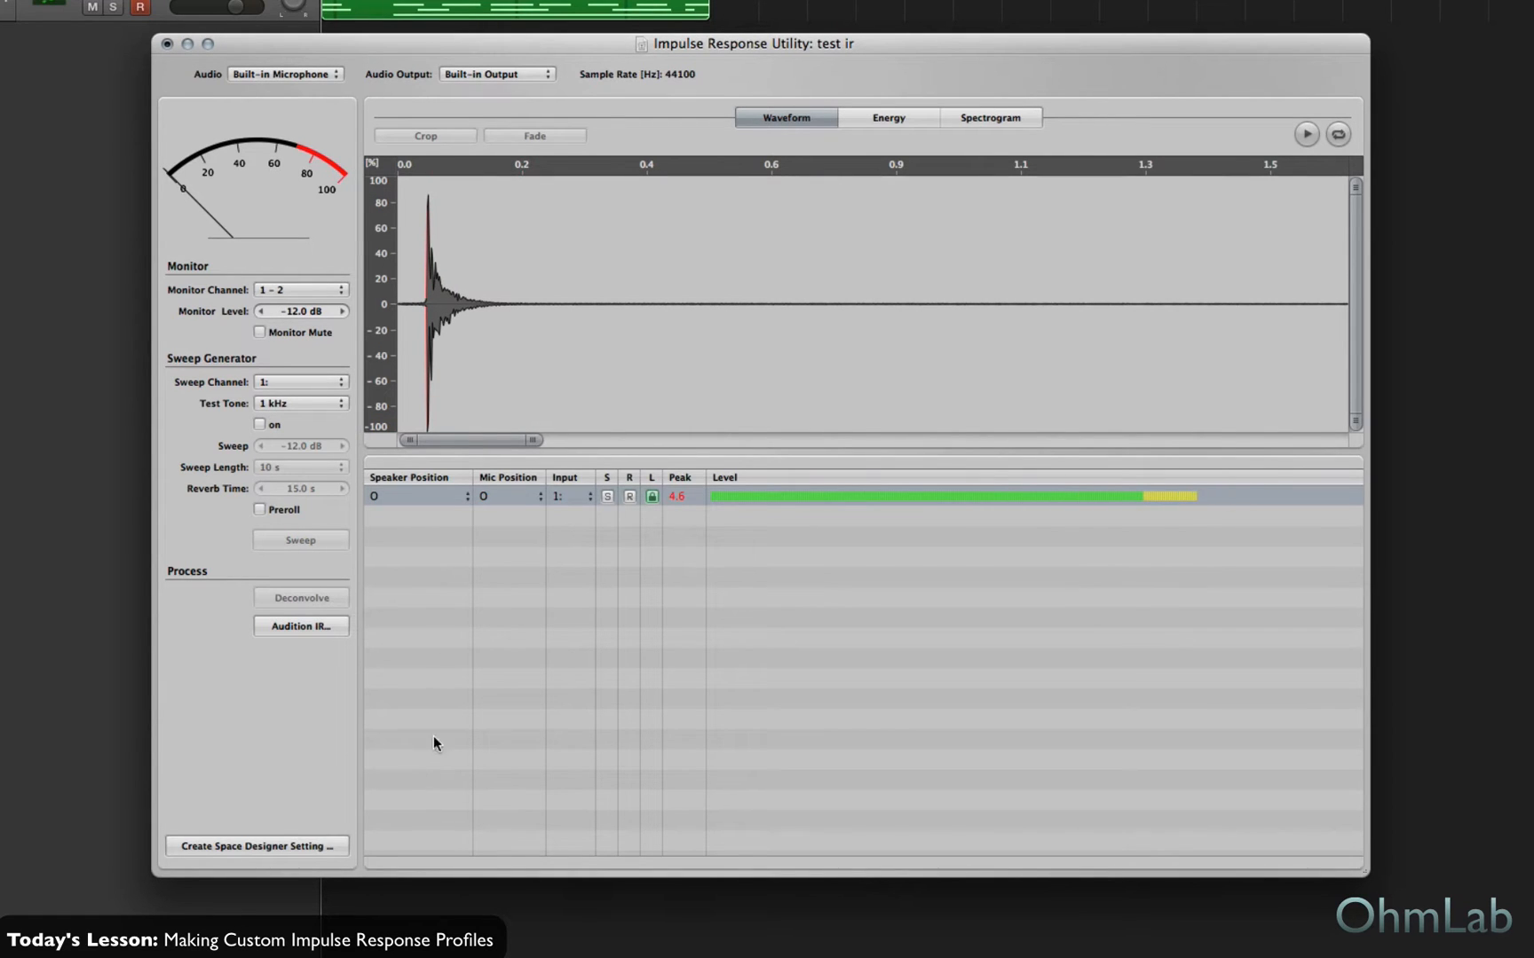
pyautogui.click(294, 628)
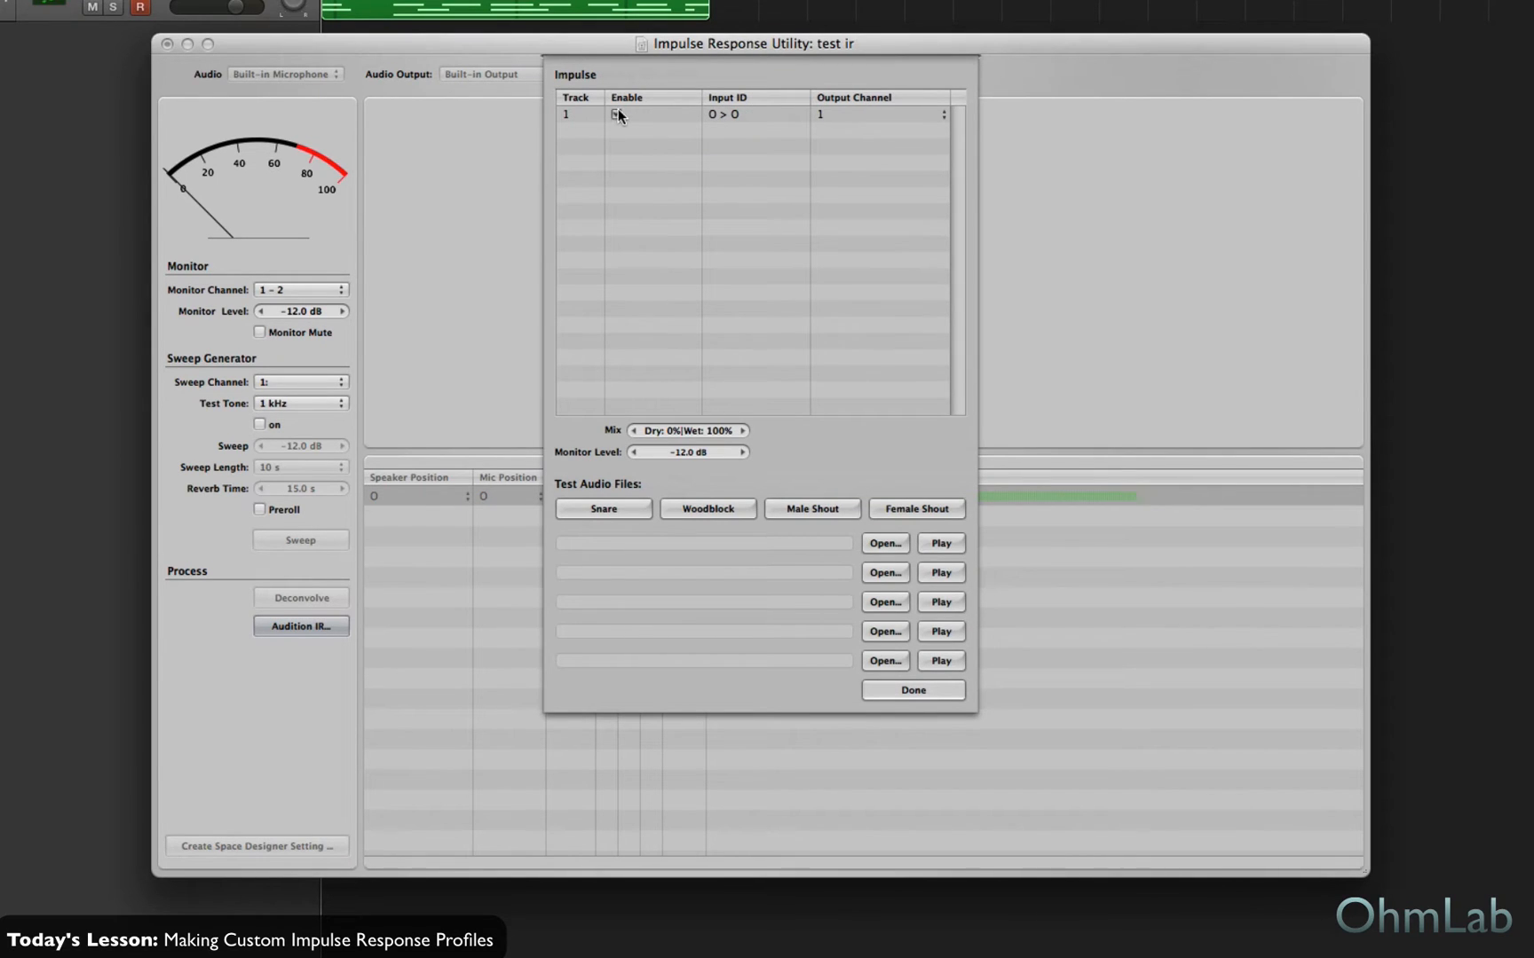
pyautogui.click(627, 510)
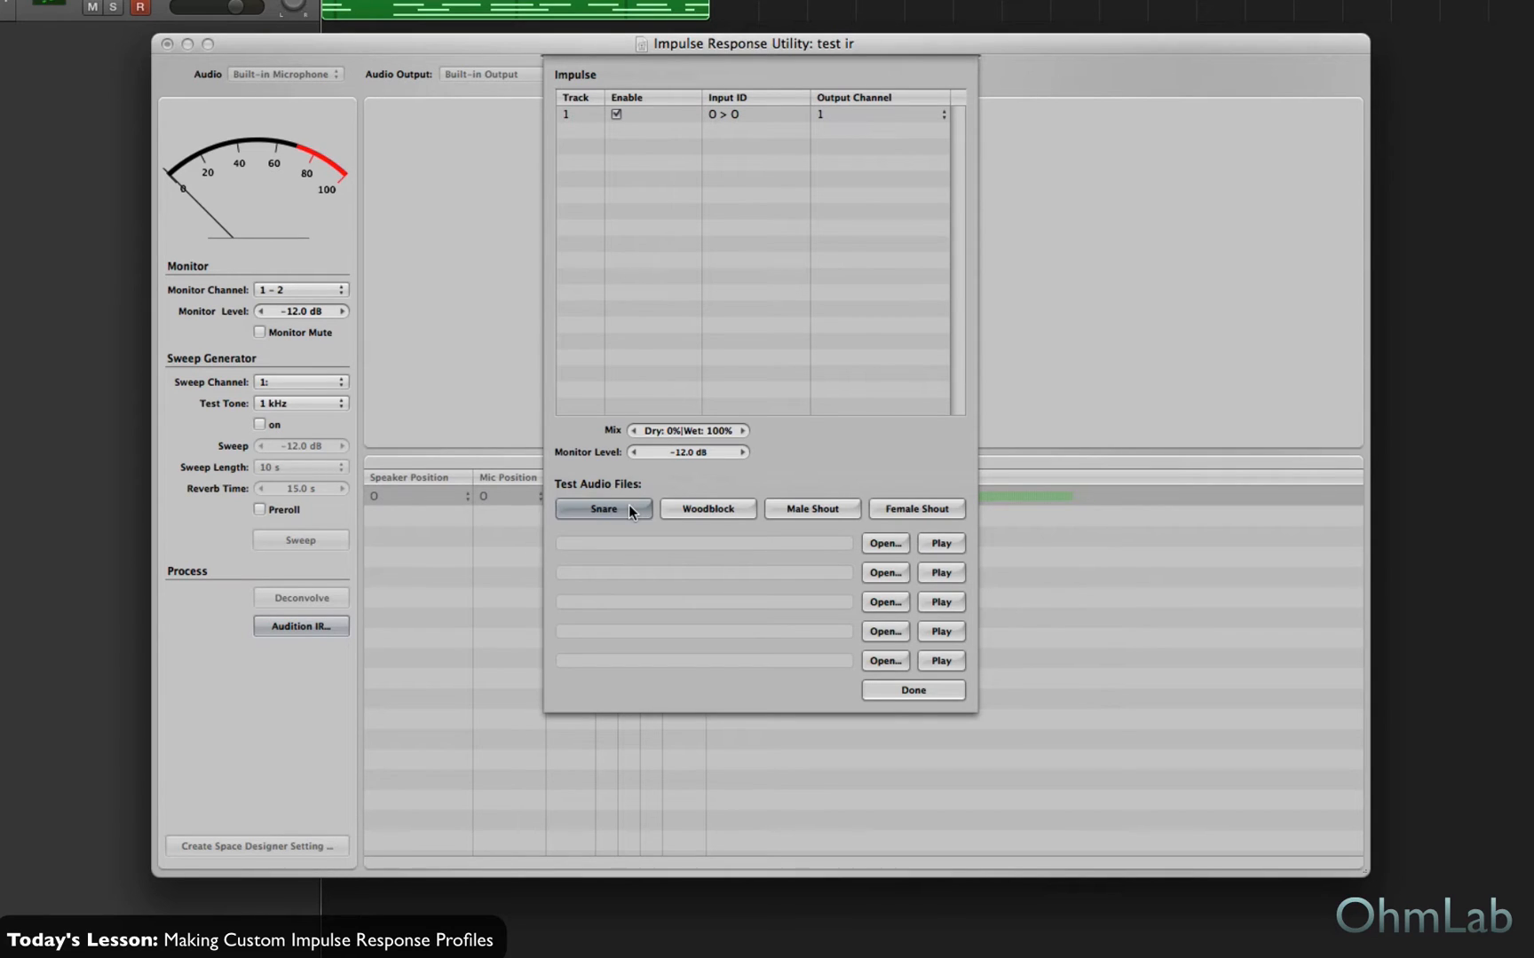
pyautogui.click(937, 699)
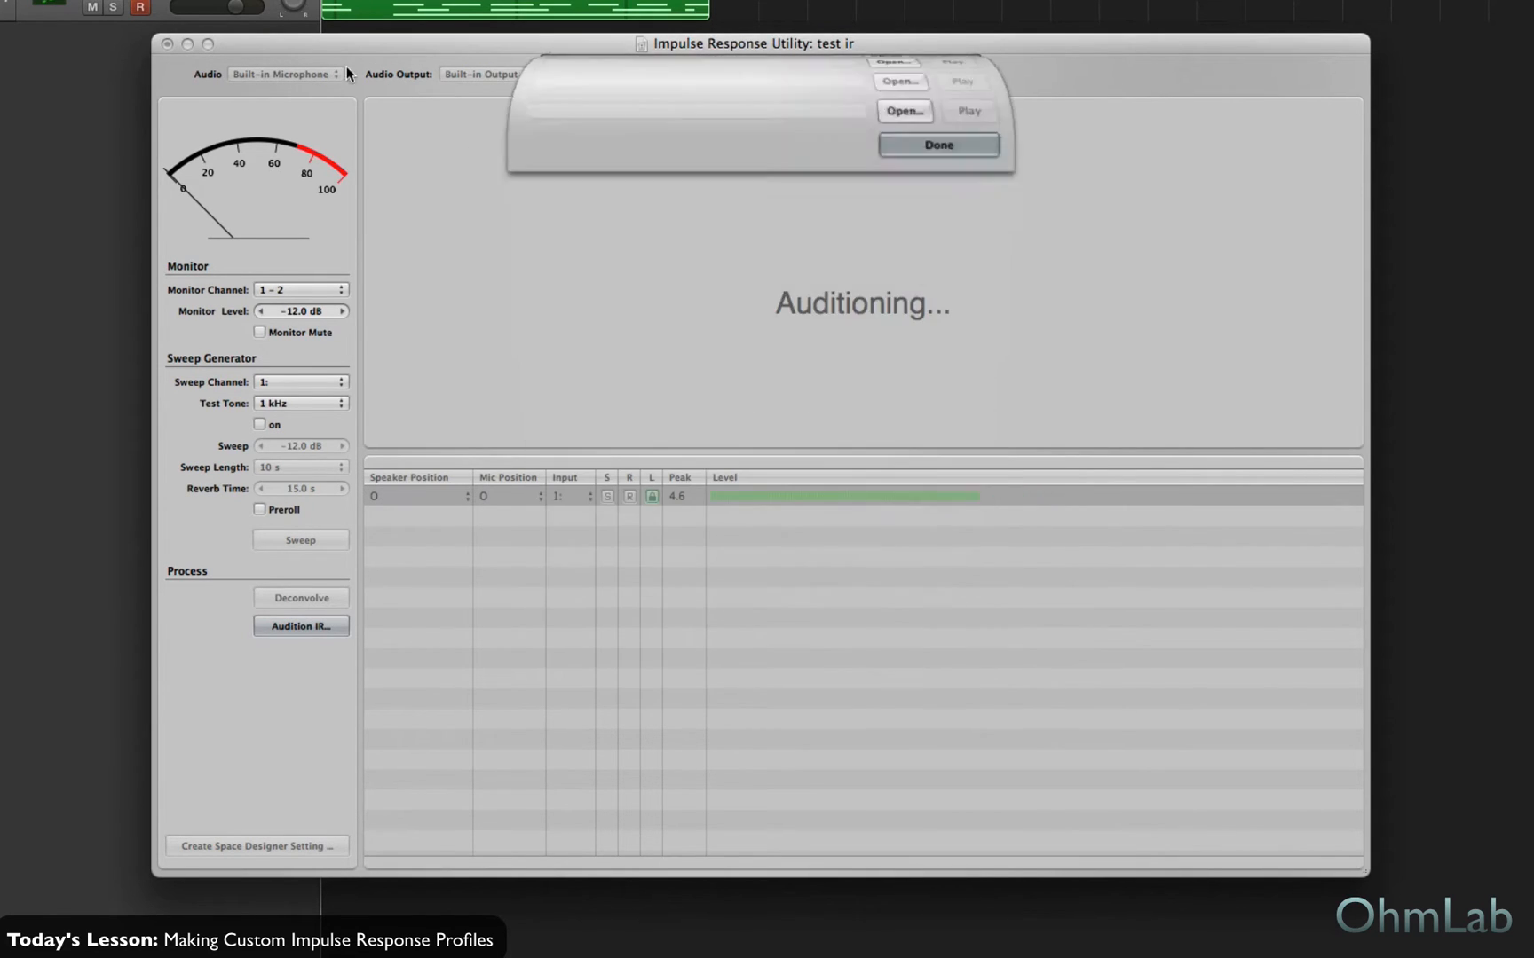
# - Set both the audio output and the audio input device to M-Audio Fast Track Pro USB
pyautogui.click(502, 76)
pyautogui.click(511, 103)
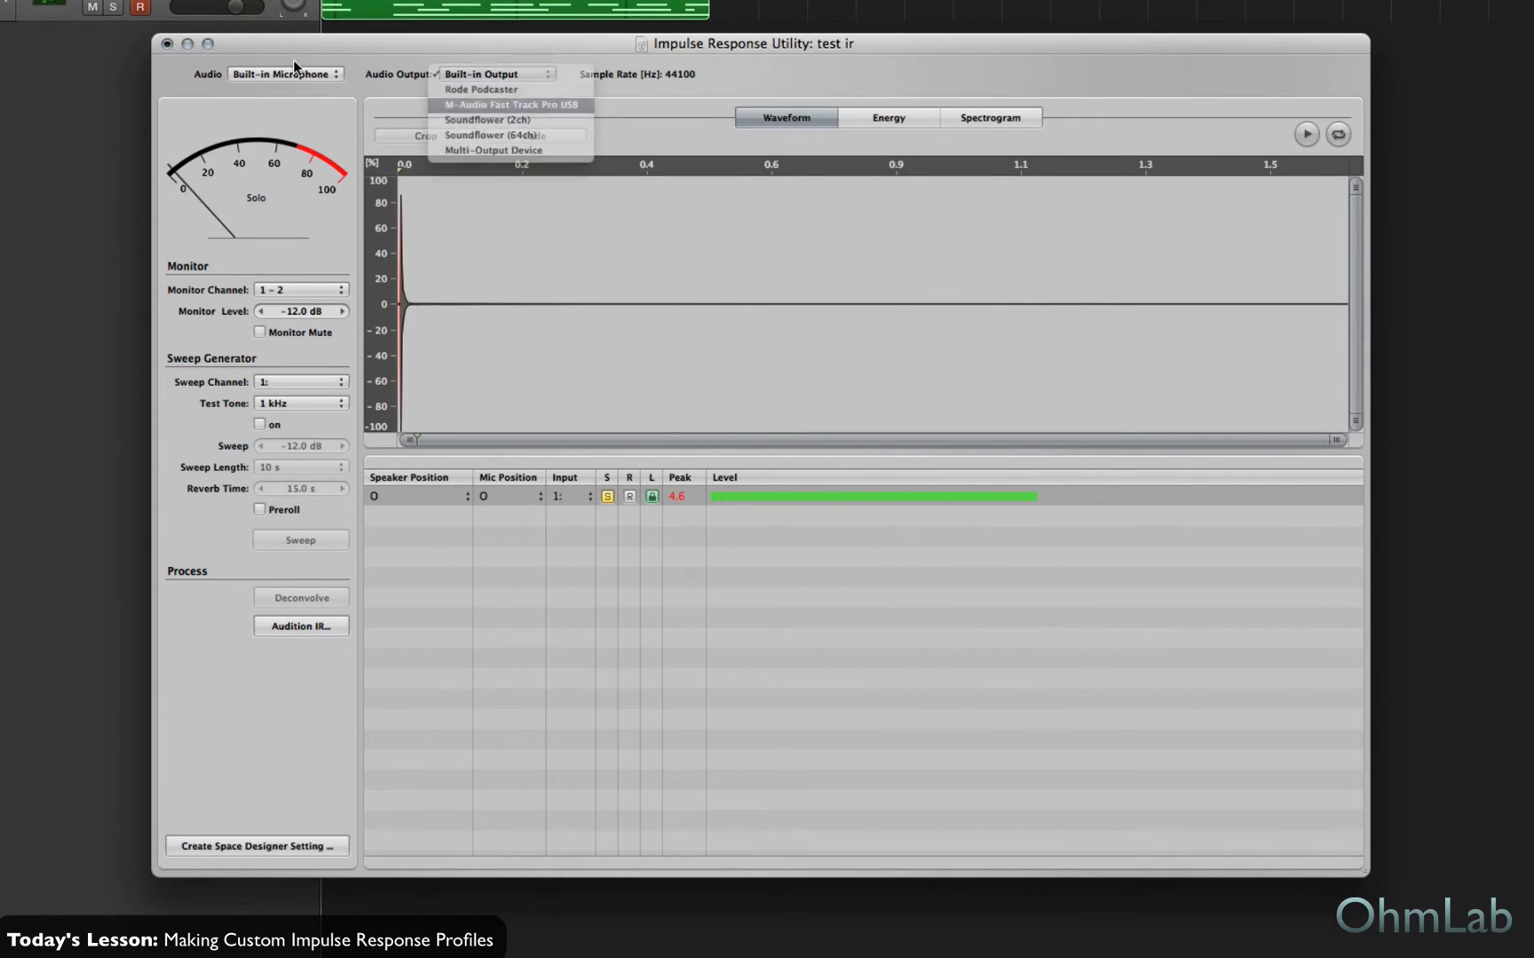
pyautogui.click(315, 74)
pyautogui.click(324, 119)
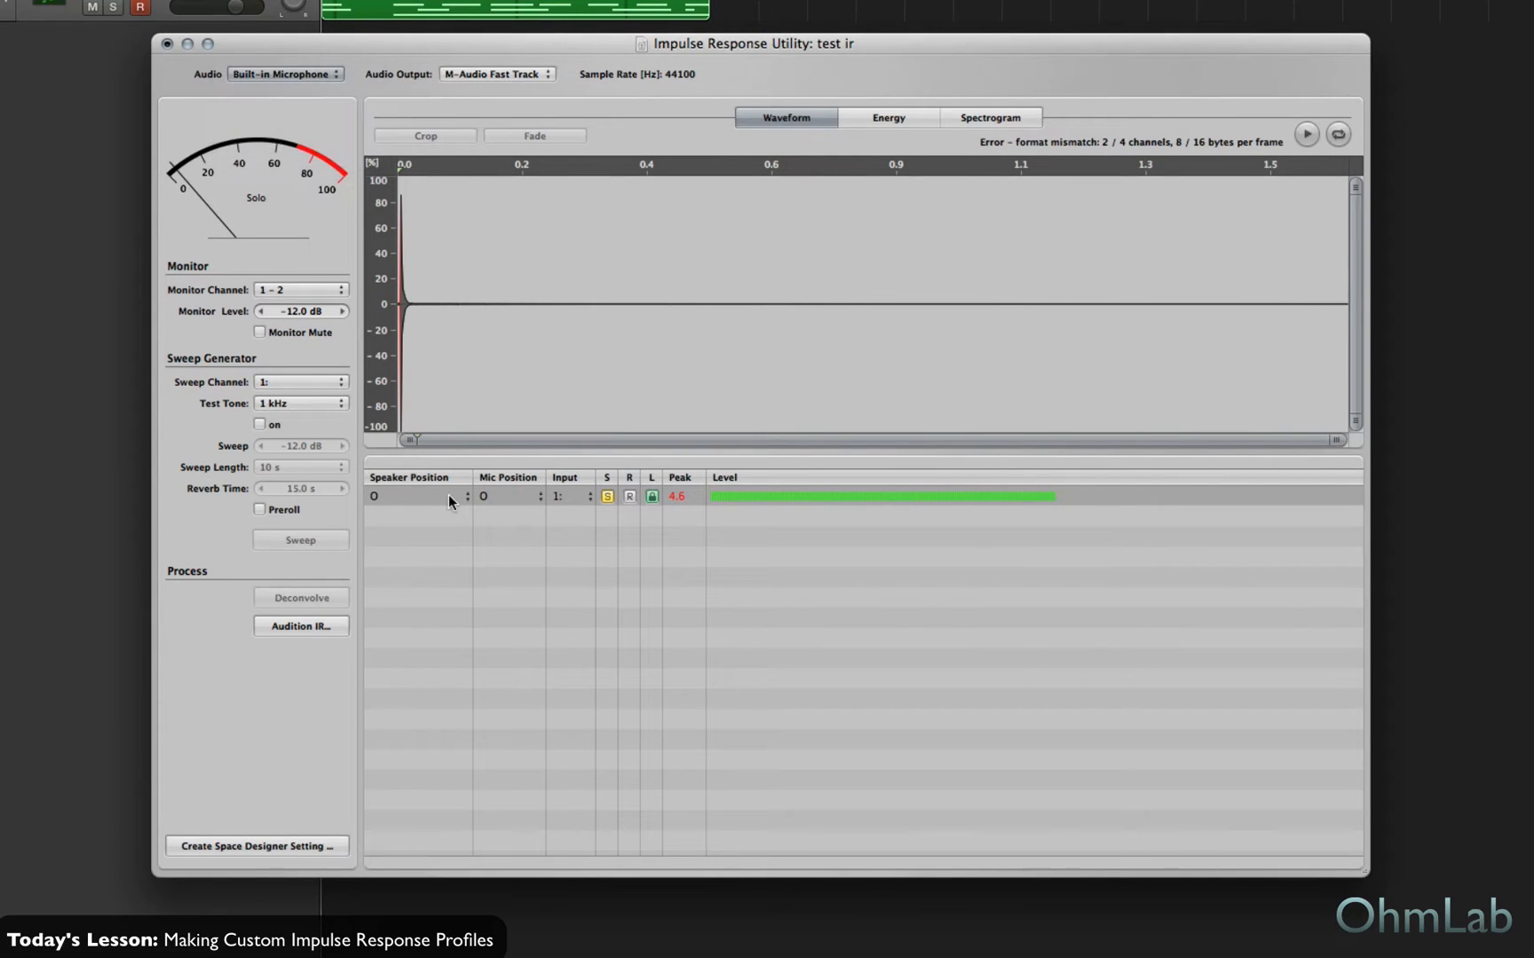
# - Audition the impulse response with the Snare and Woodblock test sounds
pyautogui.click(312, 625)
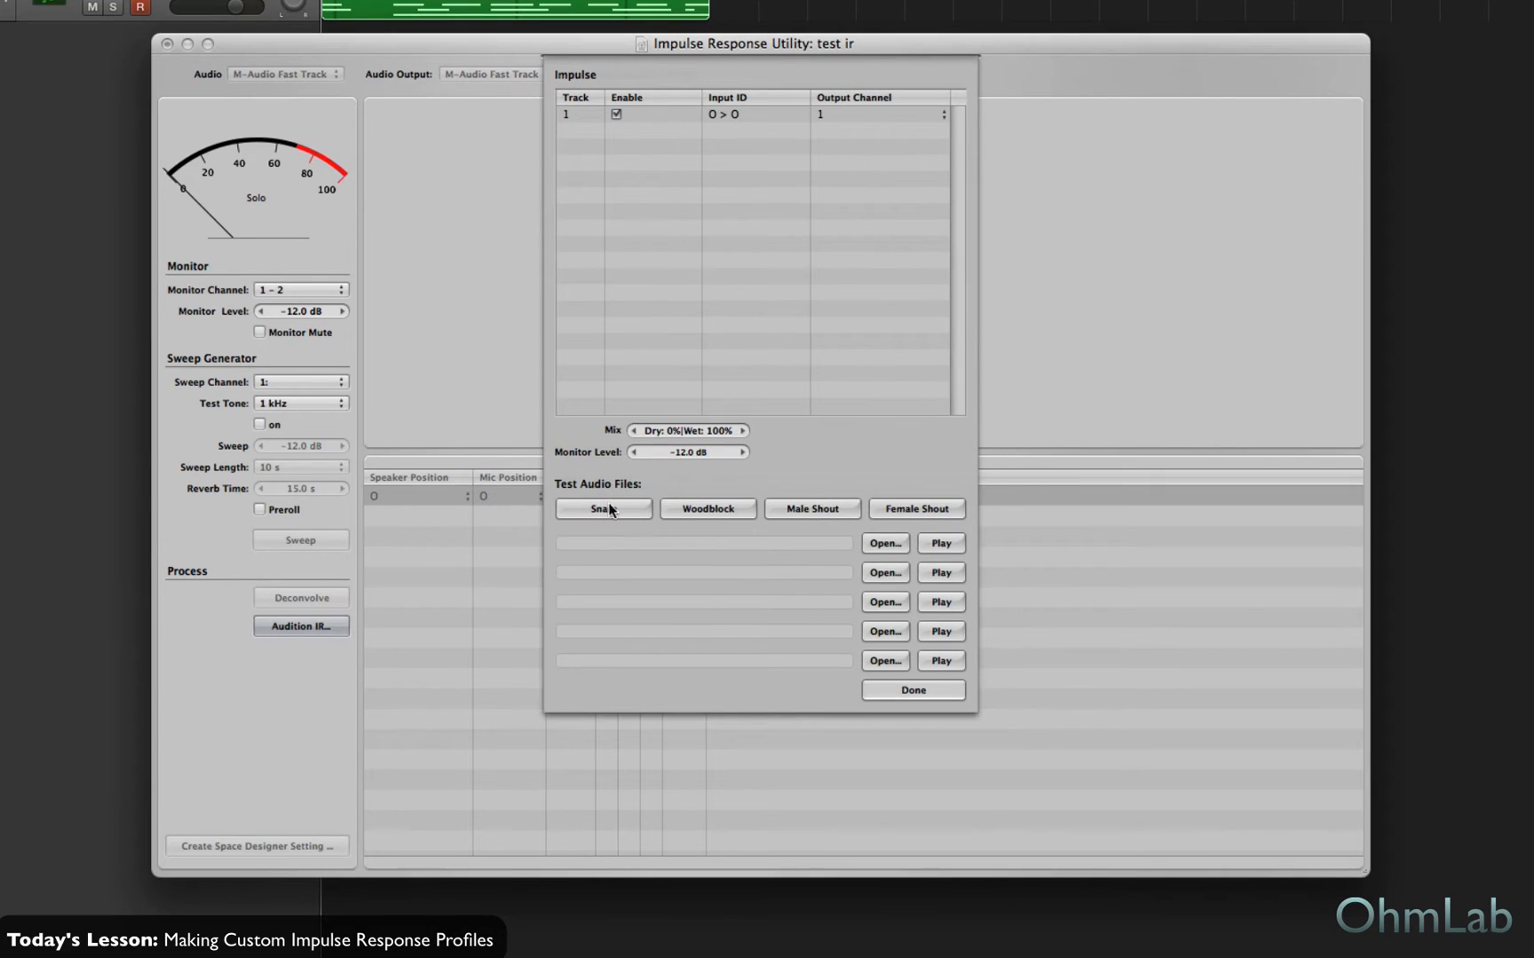
pyautogui.click(607, 504)
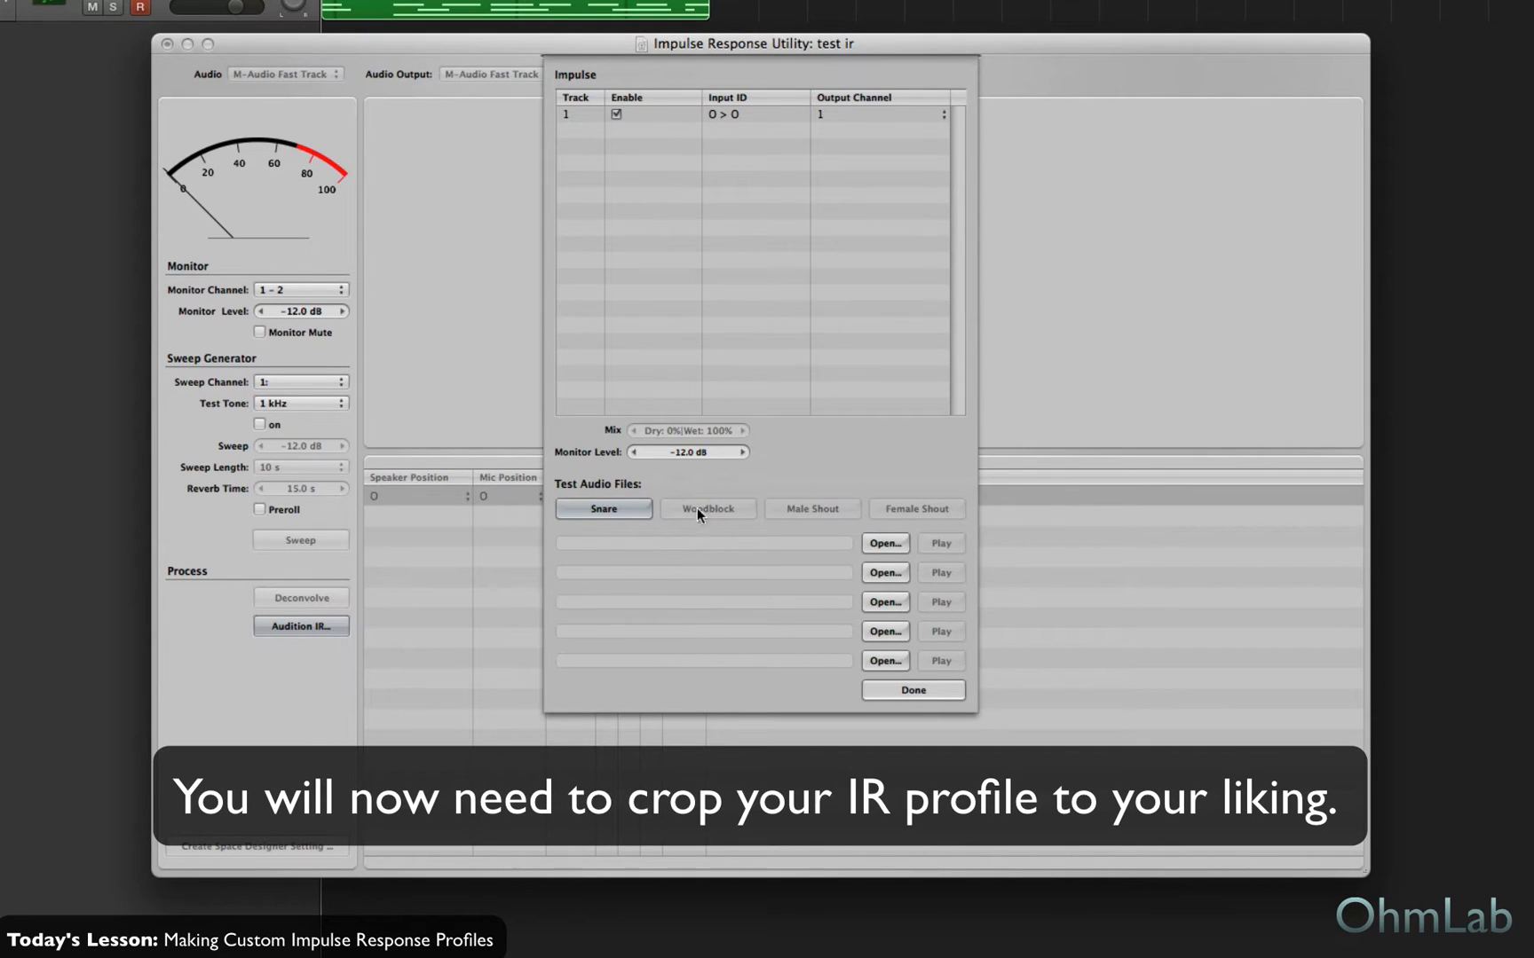
pyautogui.click(897, 691)
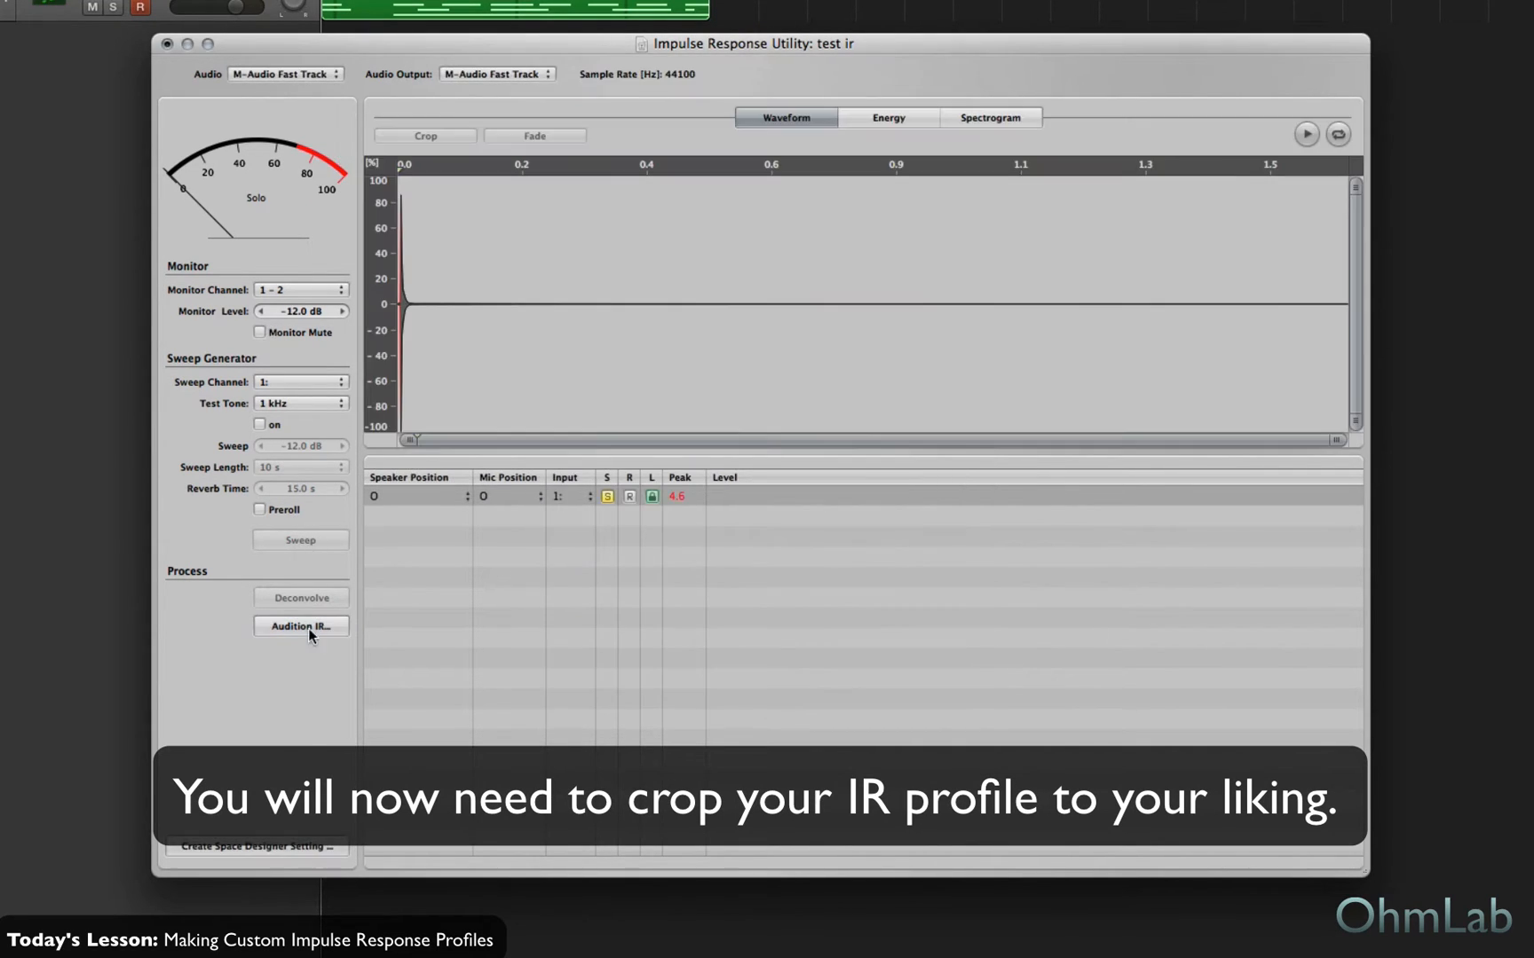
pyautogui.click(301, 626)
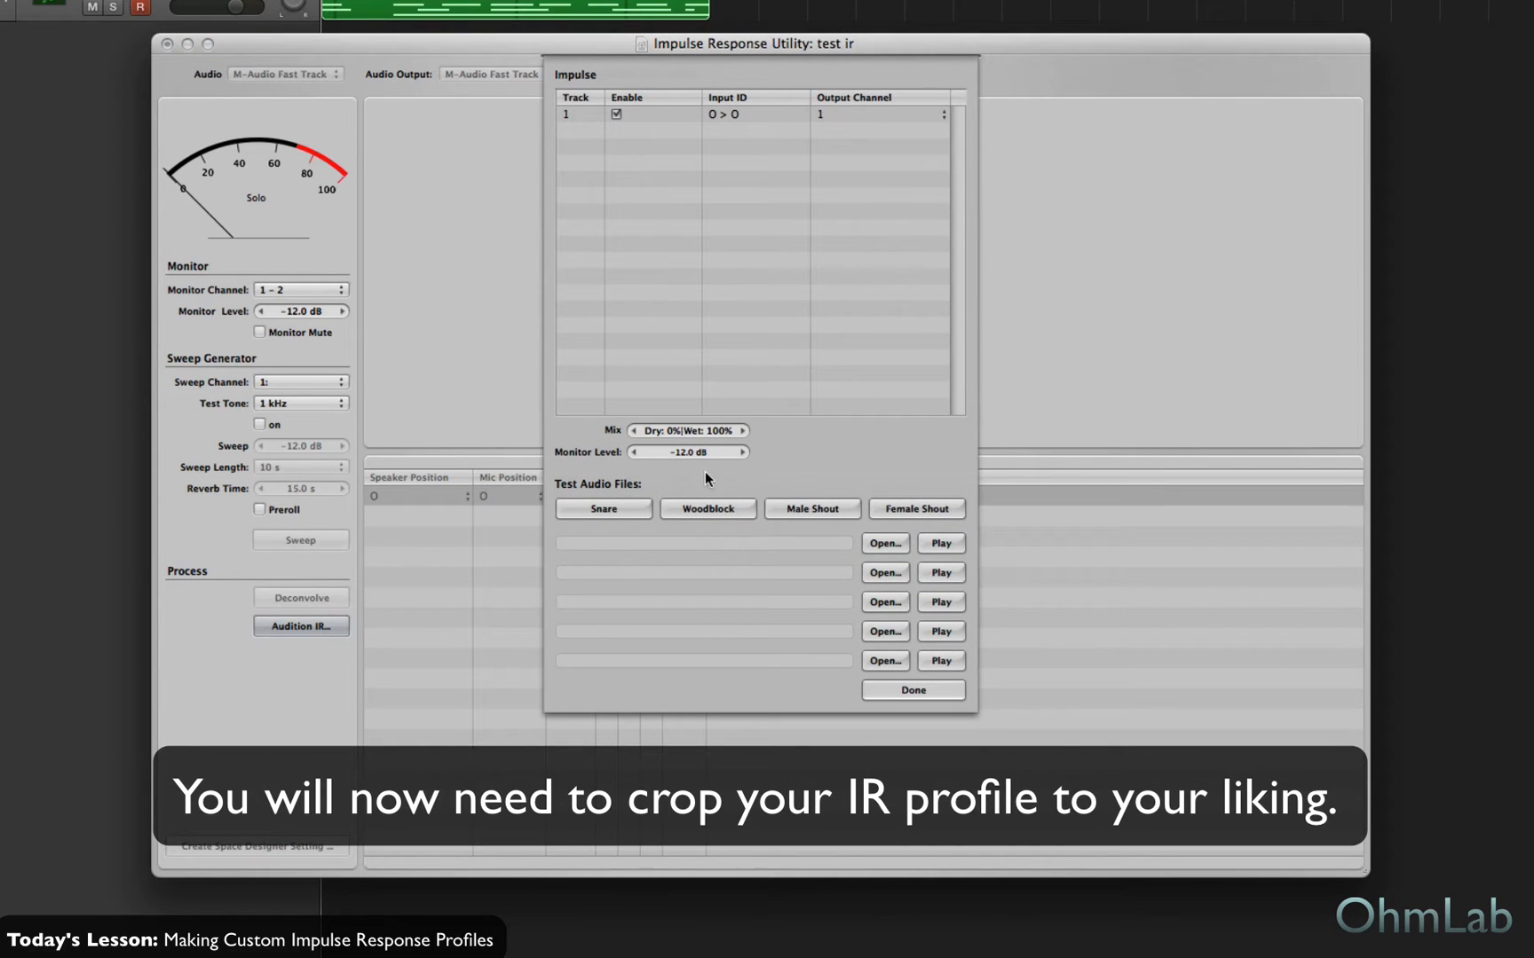
pyautogui.click(701, 510)
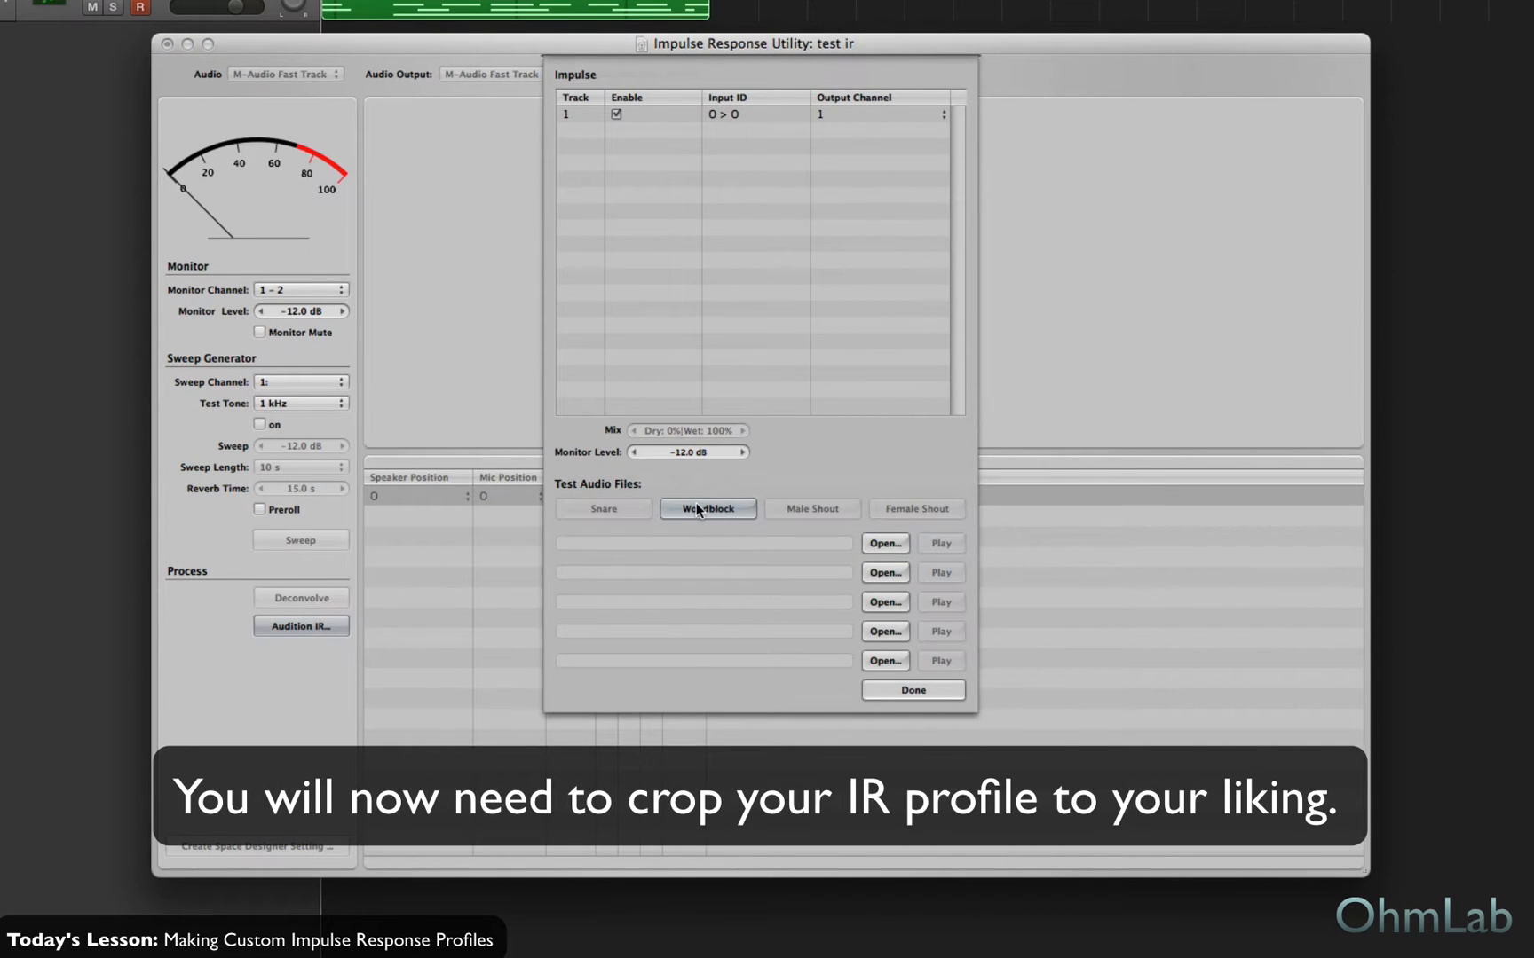
pyautogui.click(907, 689)
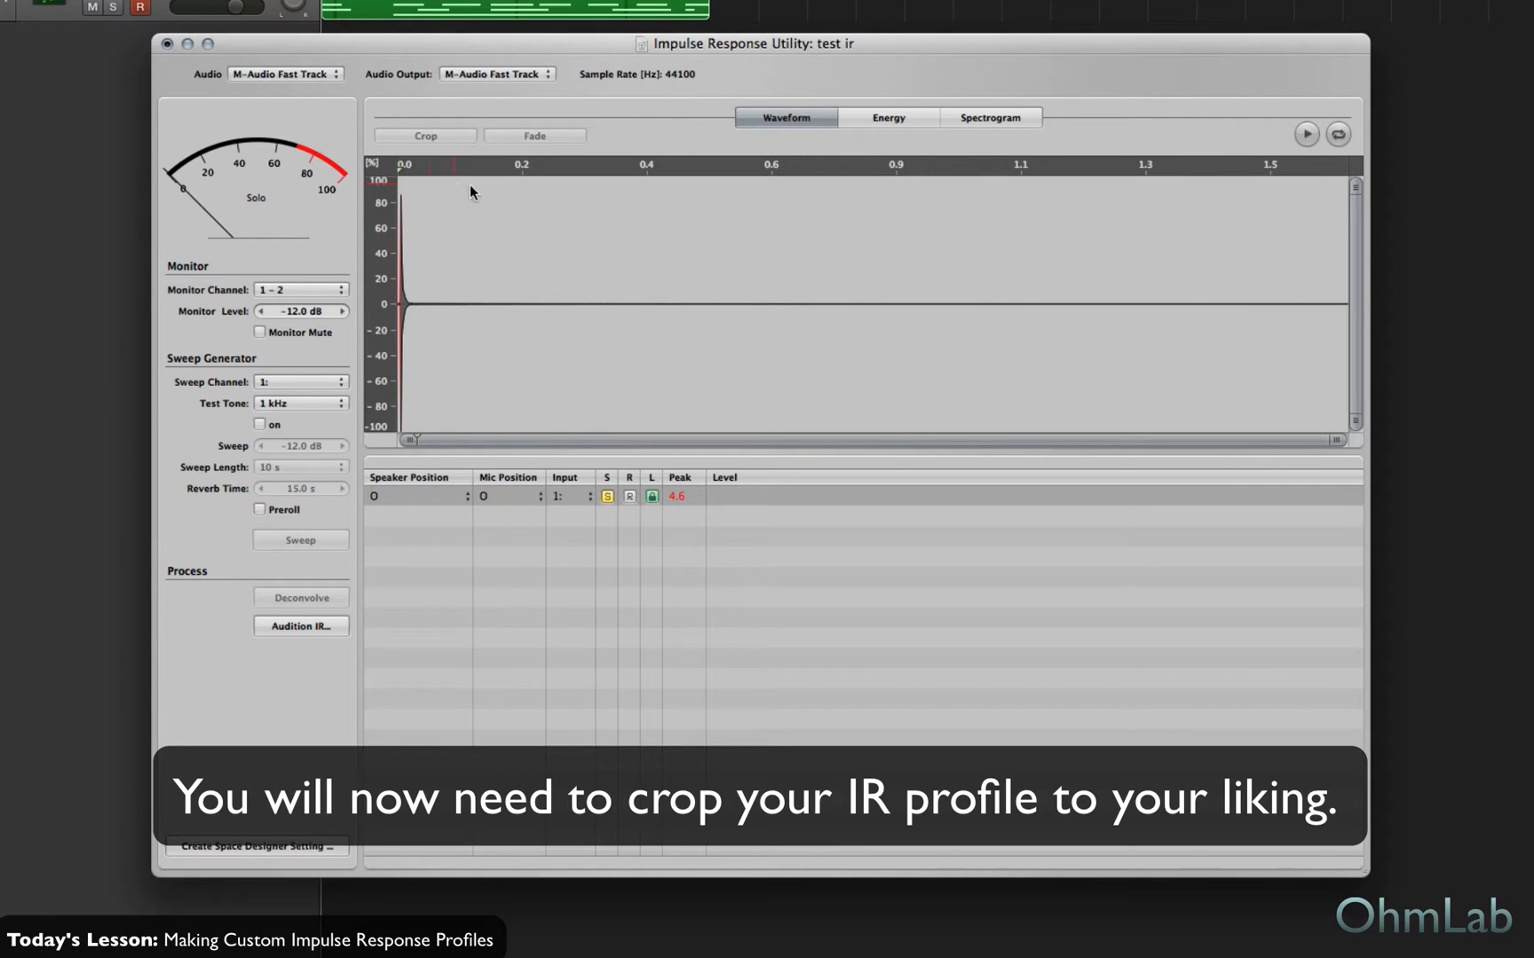
# - Crop the impulse response to about its first 0.6 s and create a Space Designer setting from it named test ir
pyautogui.moveTo(397, 184); pyautogui.dragTo(772, 195)
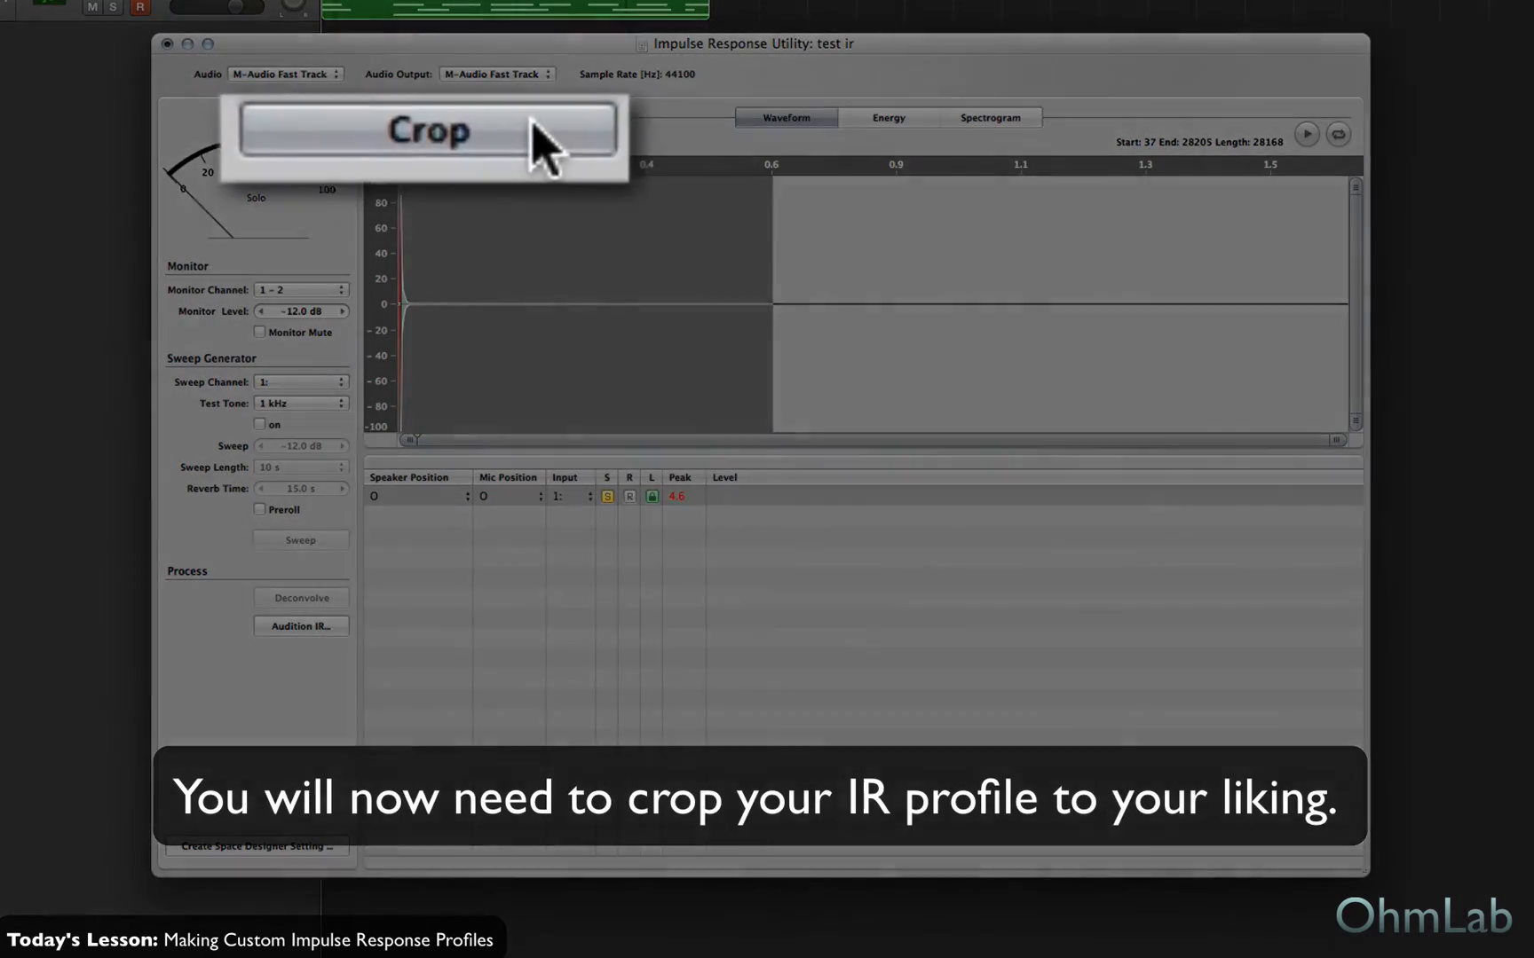
pyautogui.click(448, 135)
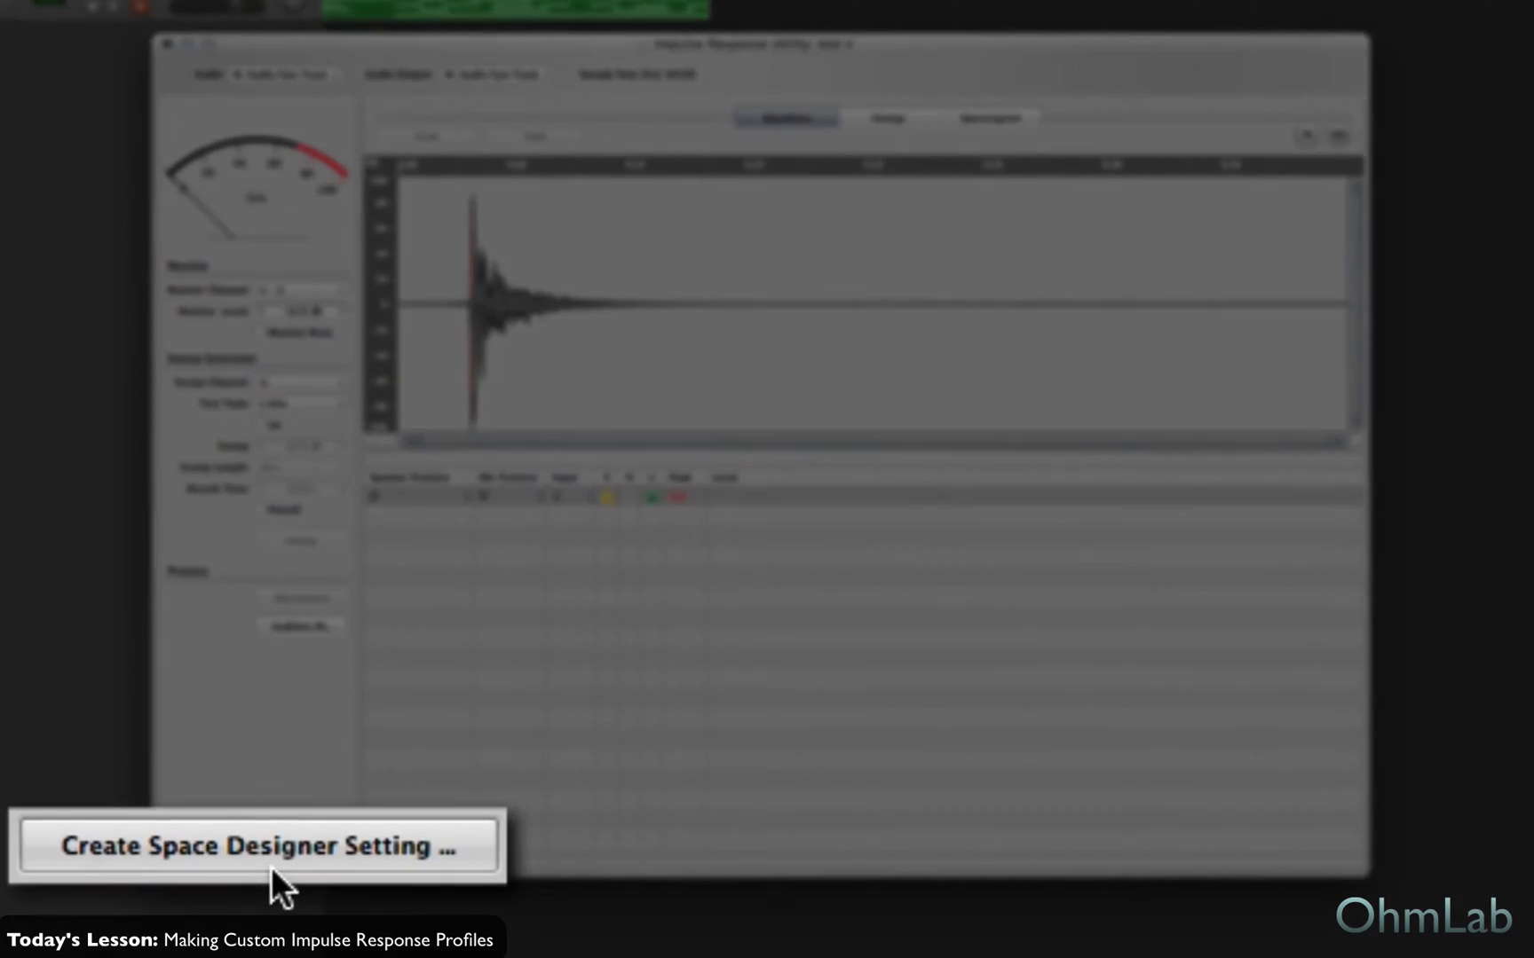
pyautogui.click(274, 846)
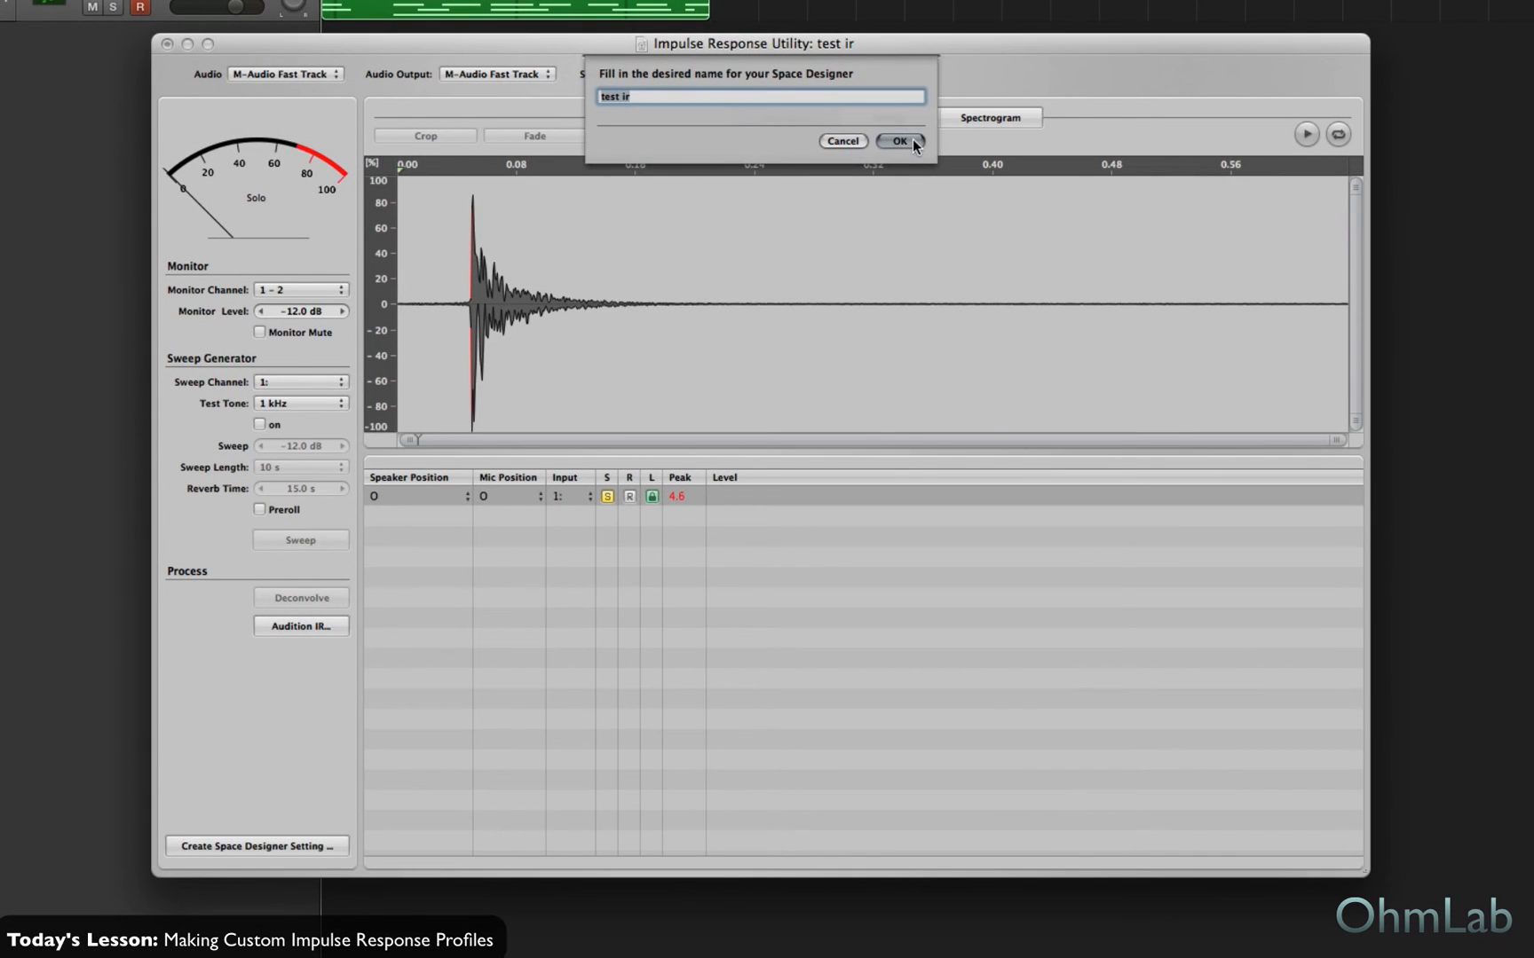
pyautogui.click(911, 141)
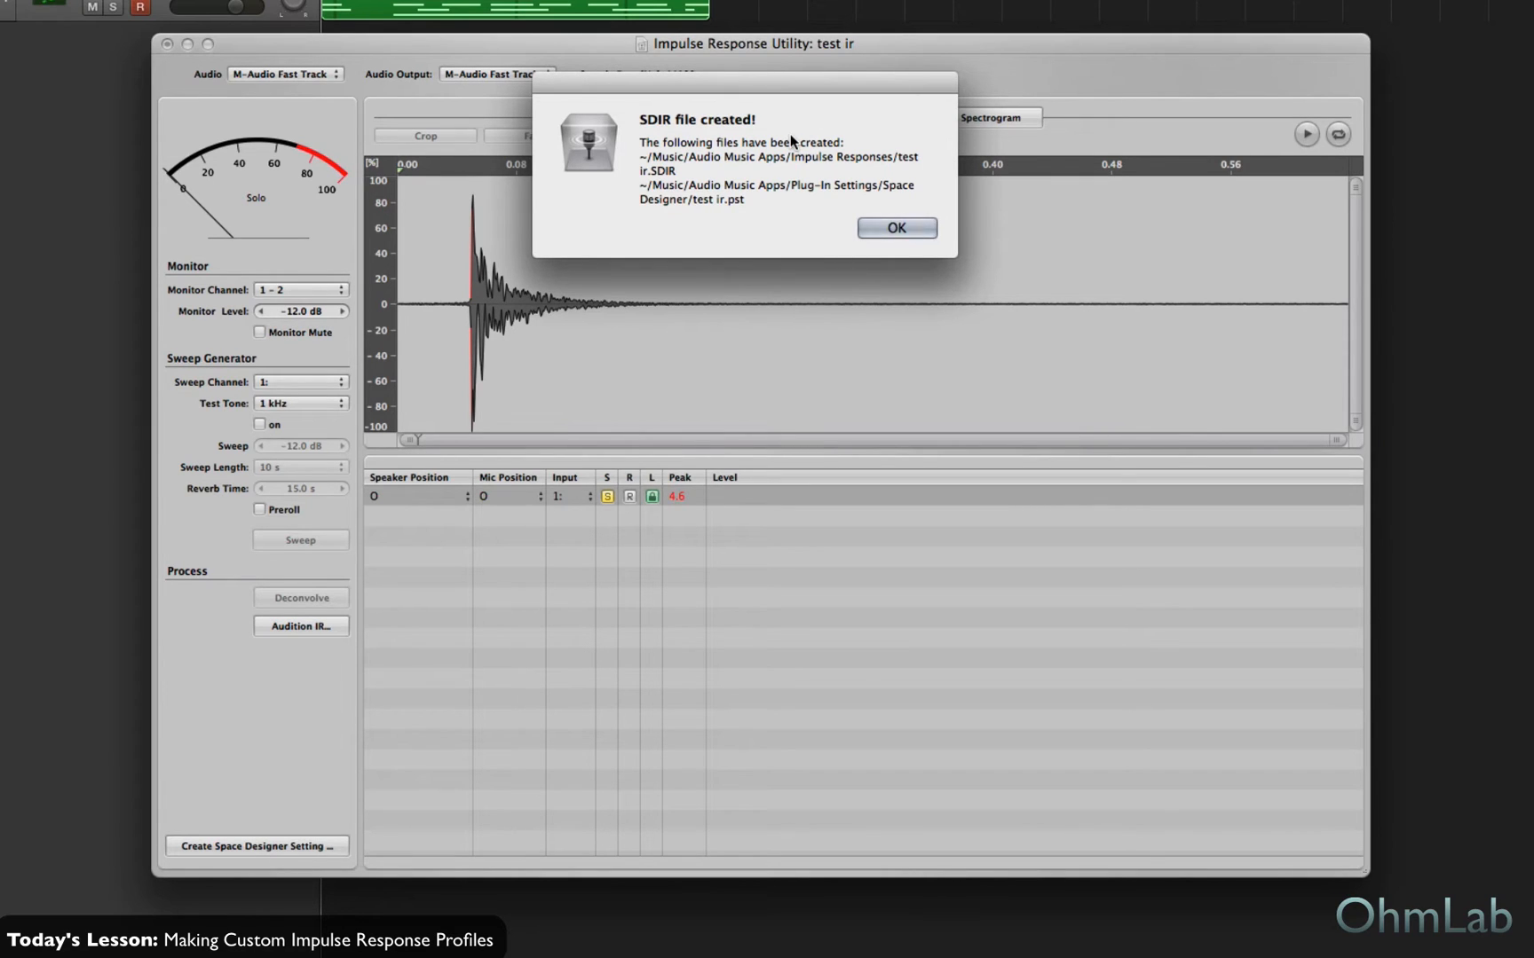
pyautogui.click(876, 233)
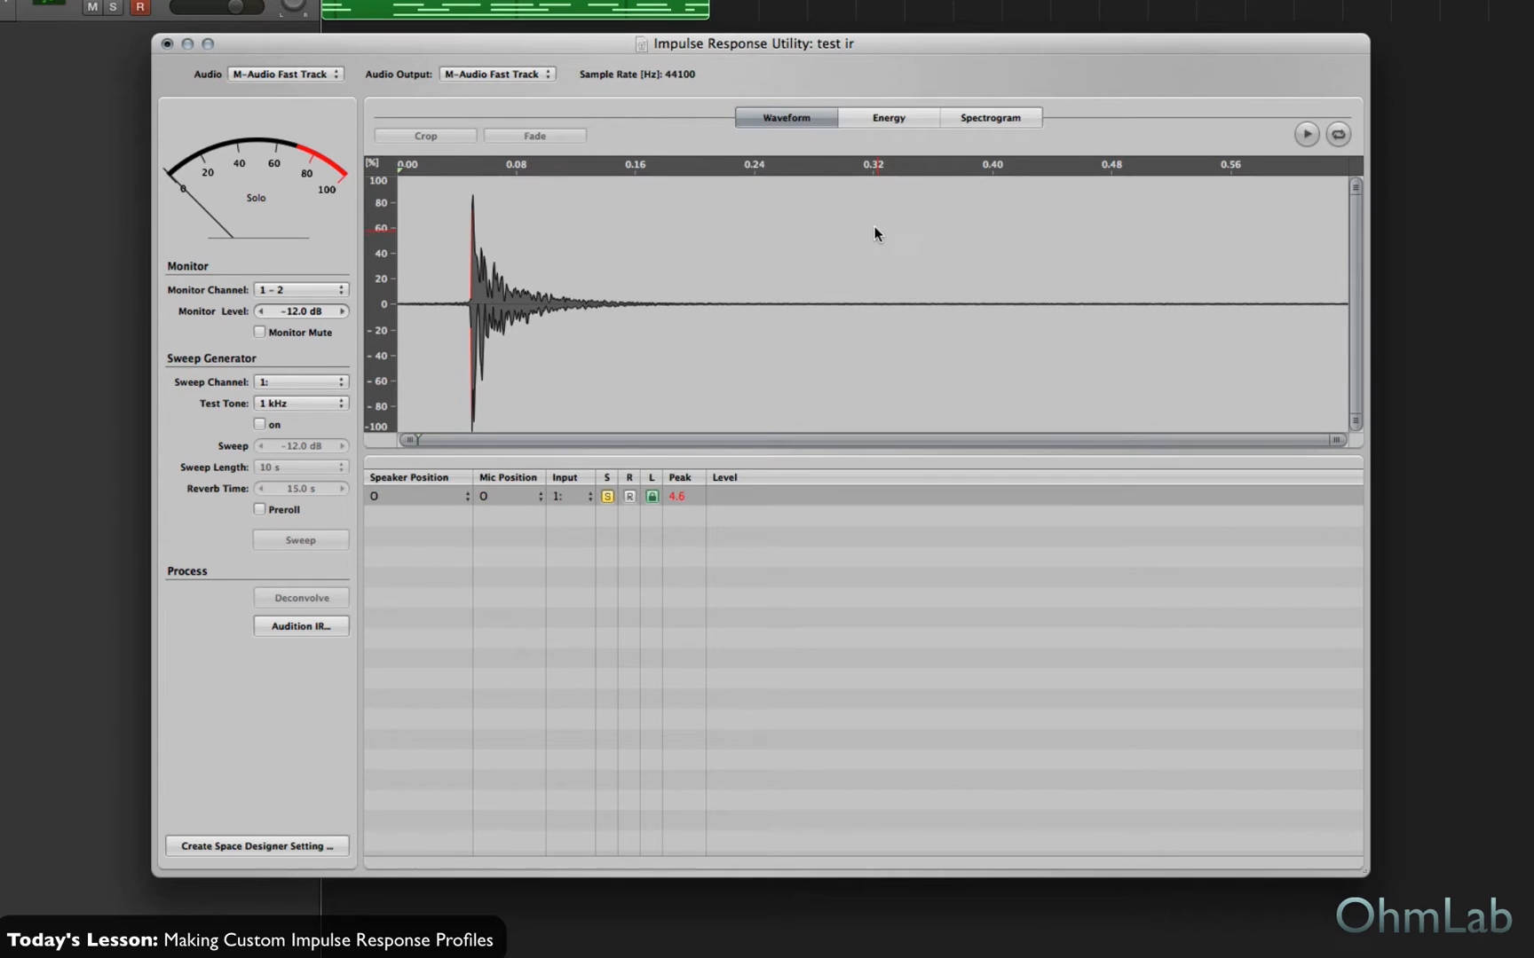
# - Start a new impulse response project using the Stereo track layout
pyautogui.click(167, 44)
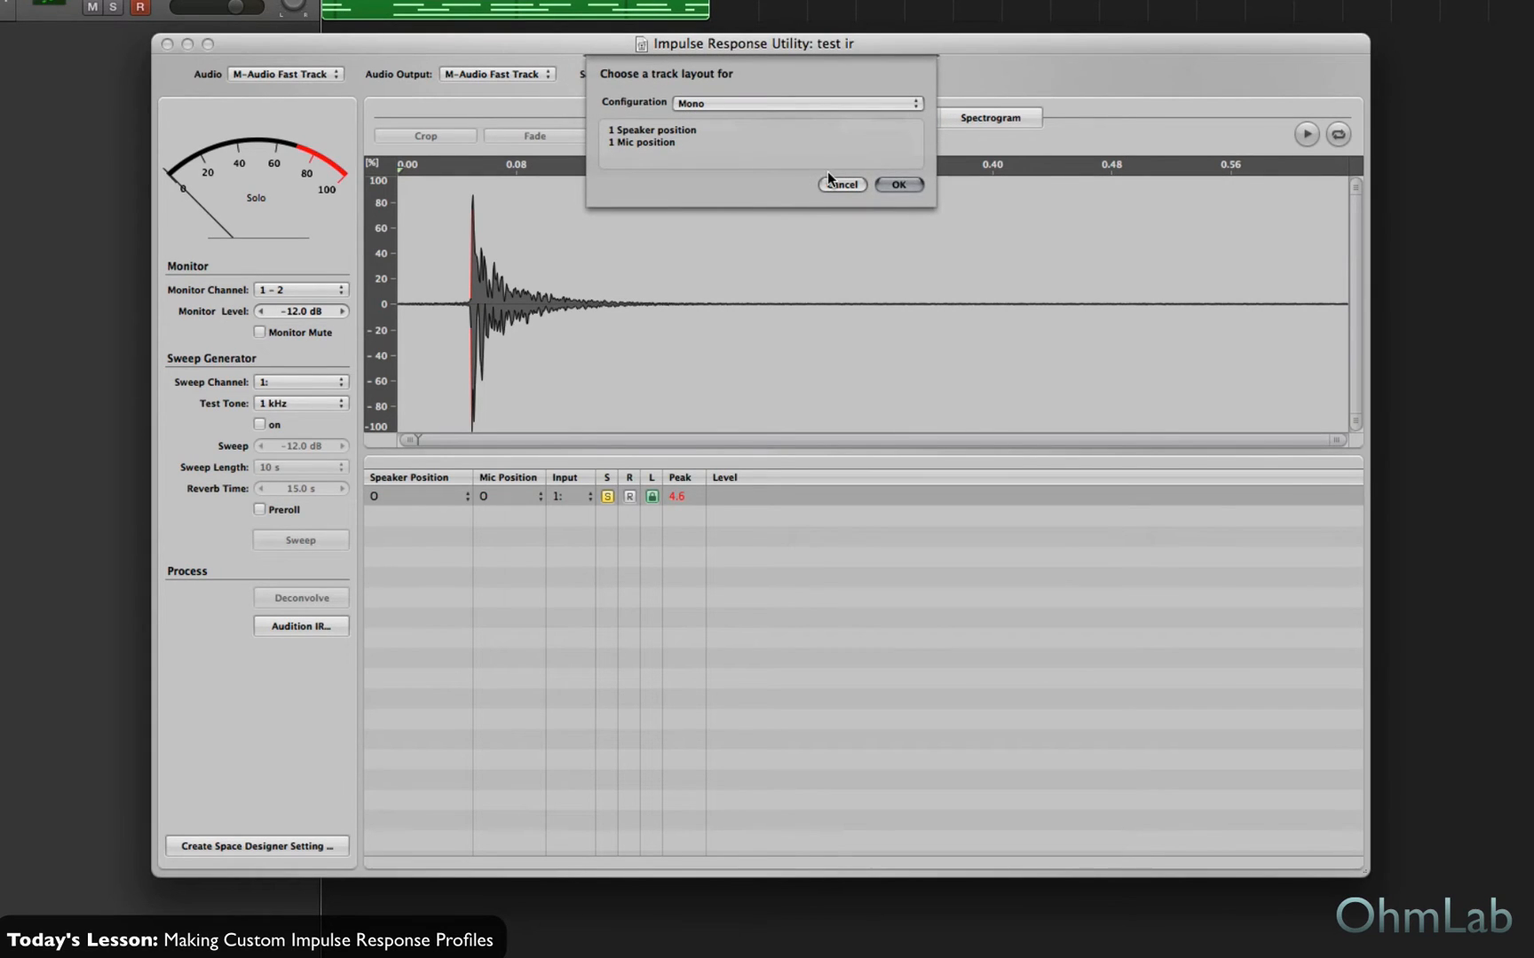
pyautogui.click(708, 105)
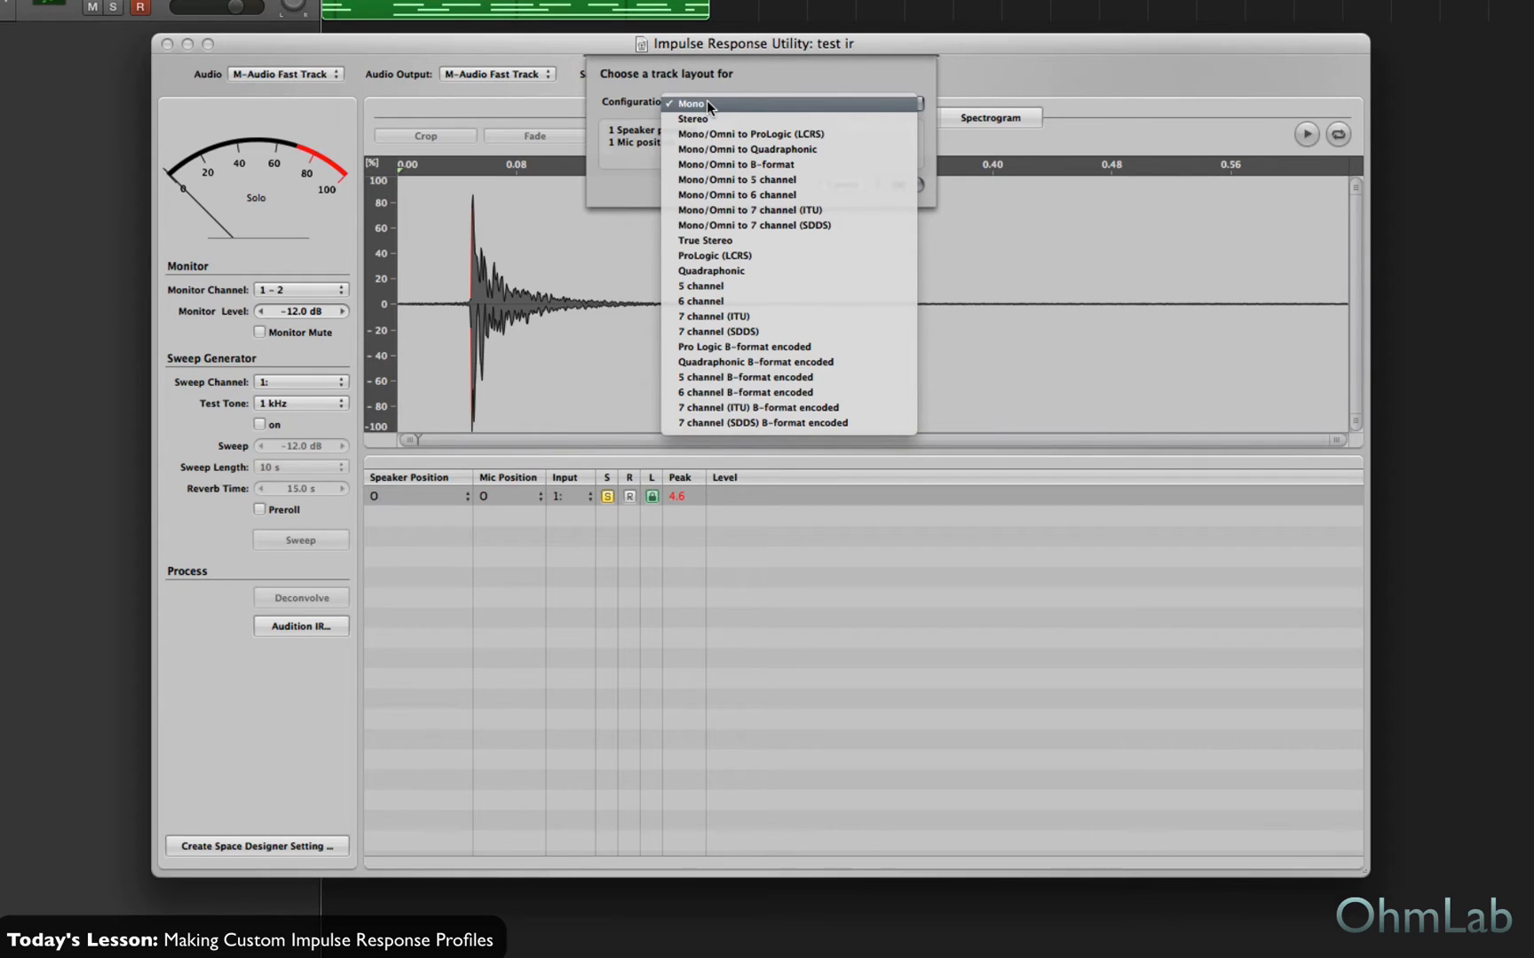
pyautogui.click(706, 119)
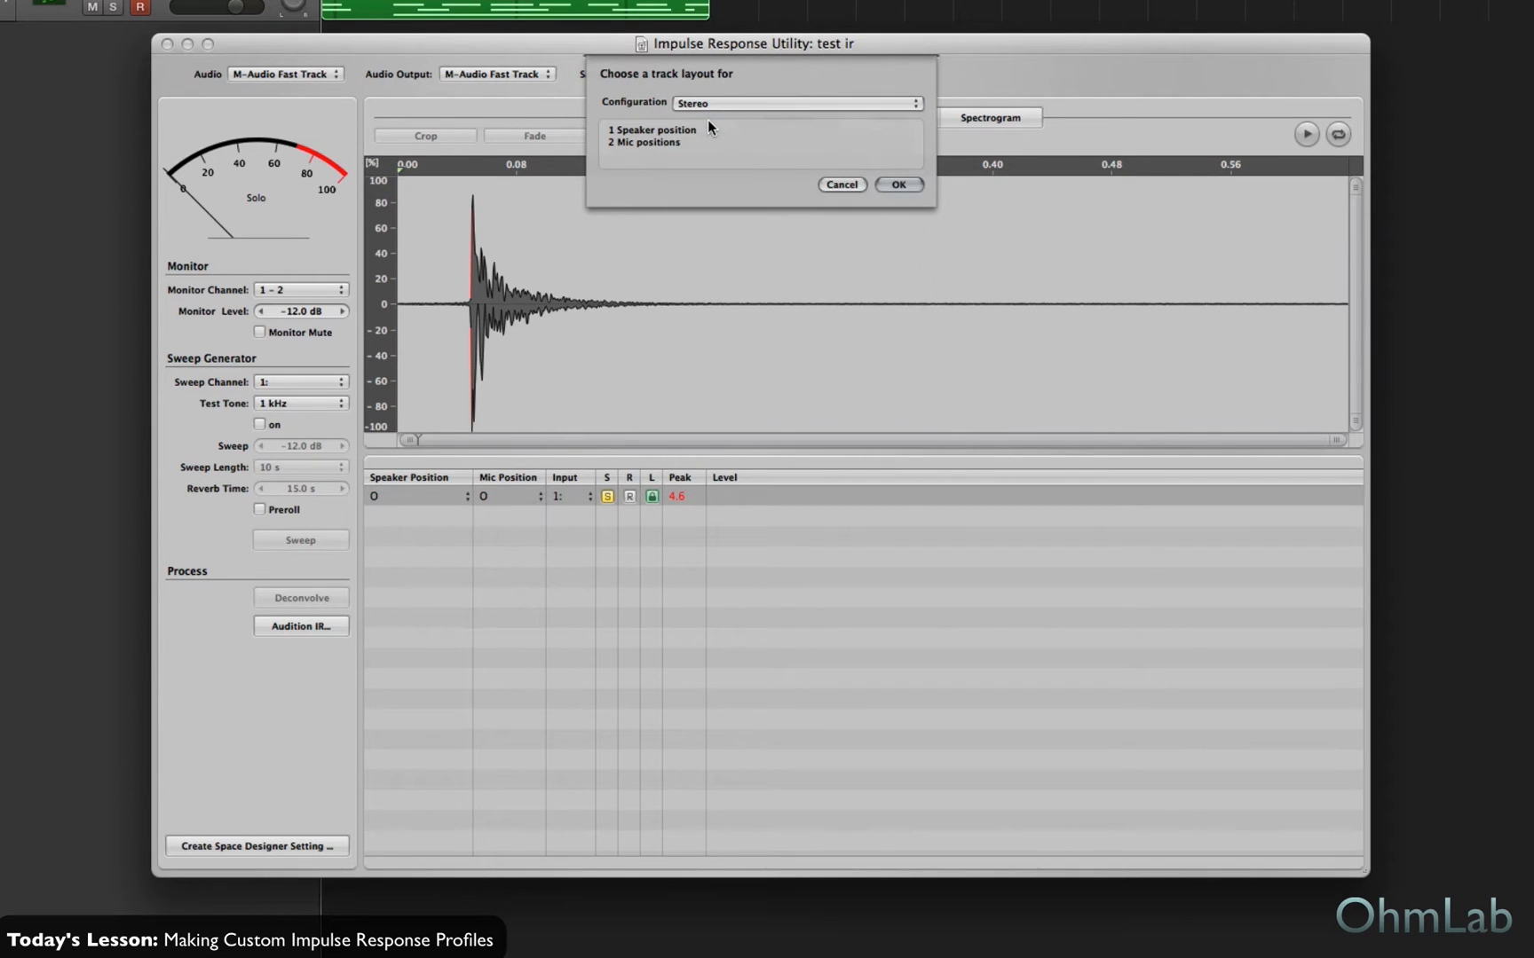
pyautogui.click(906, 185)
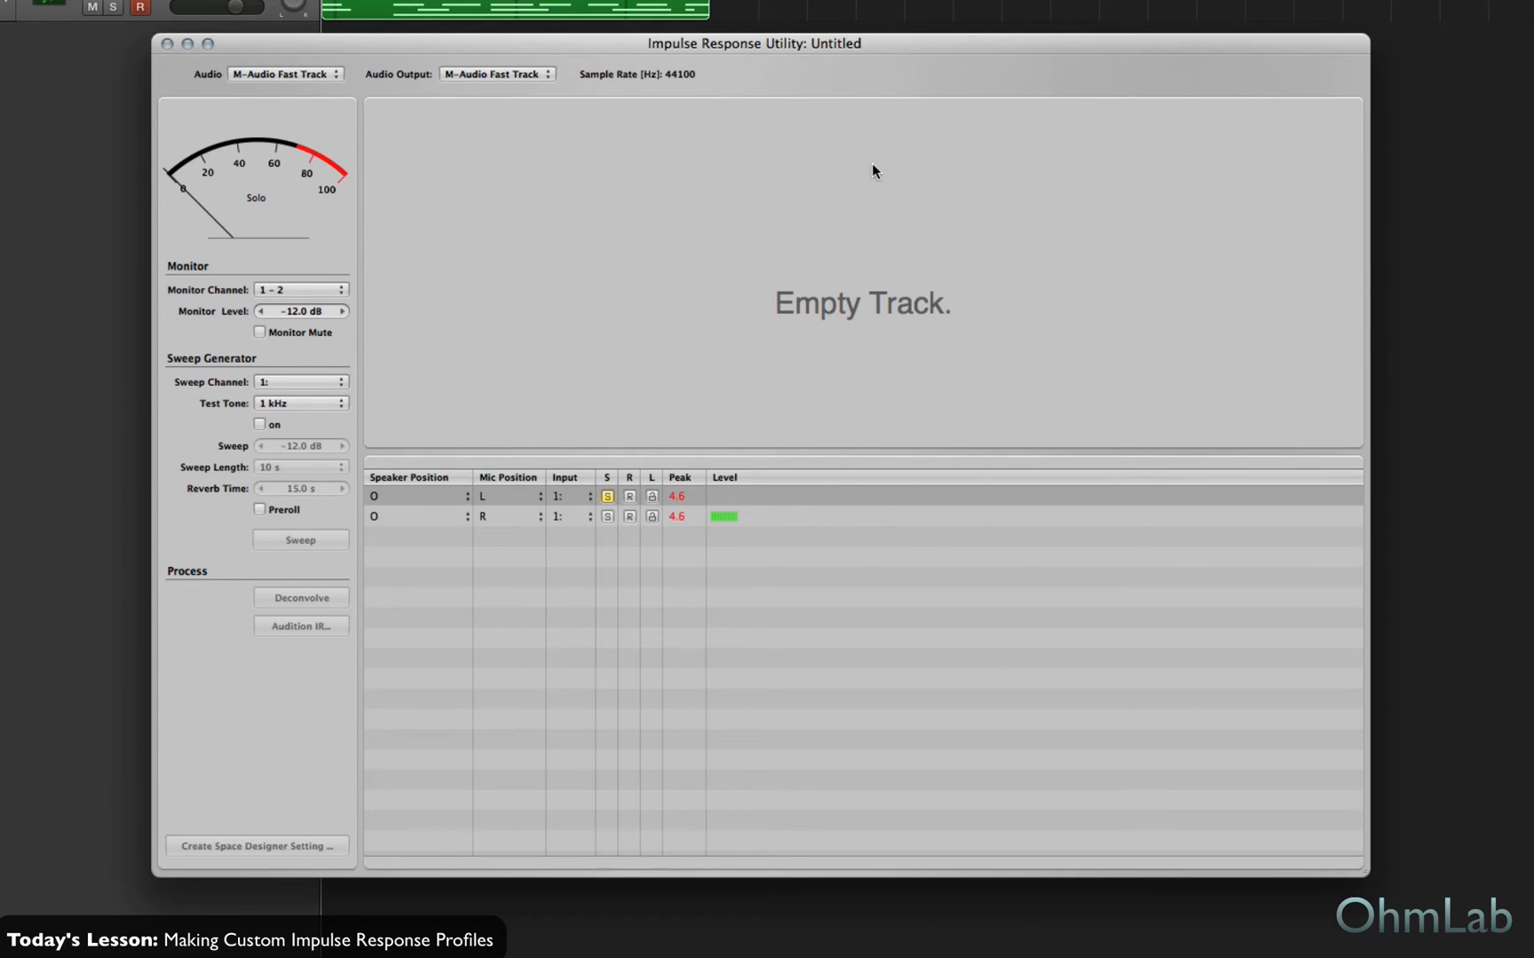
# - Switch to Finder and show the home folder in a new window
pyautogui.press('super+Tab')
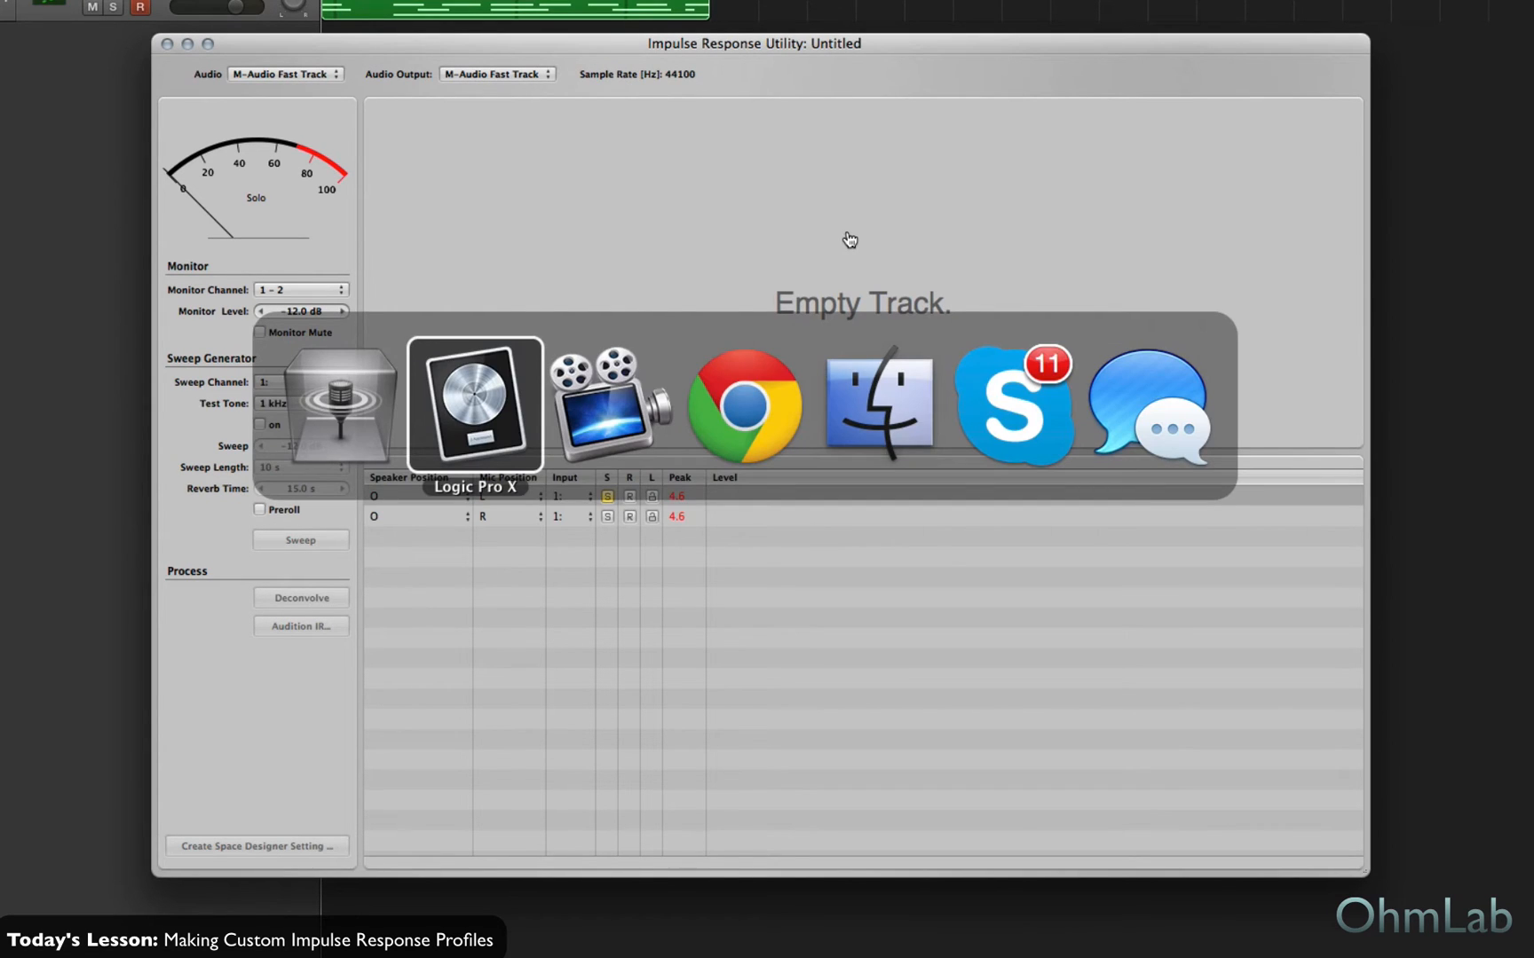
pyautogui.press('super+Tab')
pyautogui.press('super+Tab')
pyautogui.press('super+Tab')
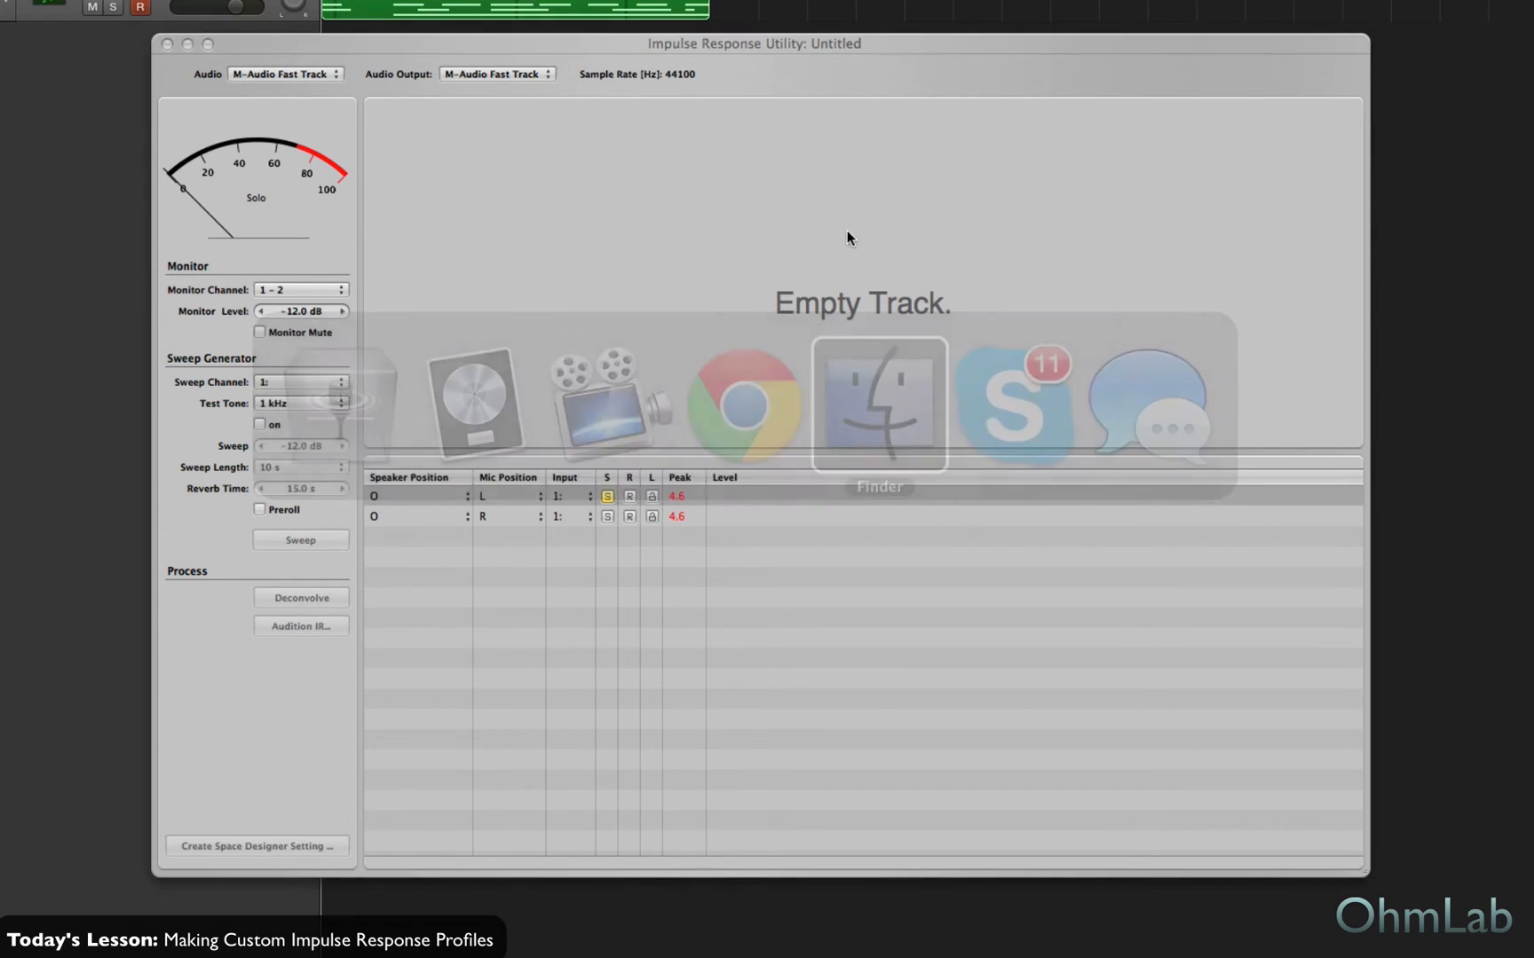
pyautogui.press('super+n')
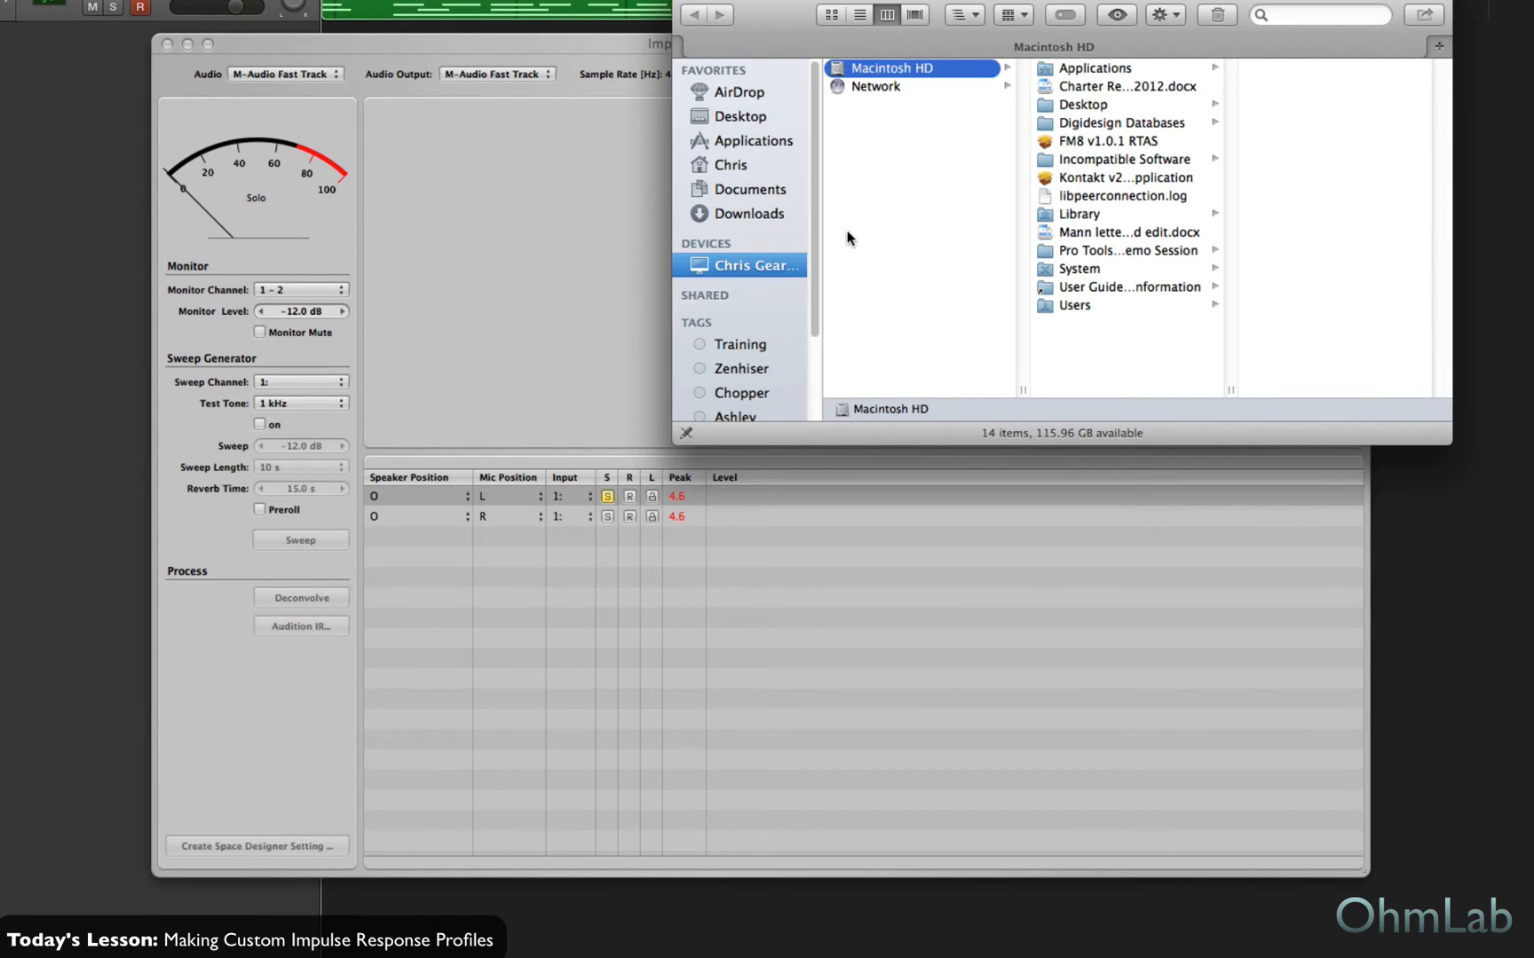
pyautogui.click(740, 166)
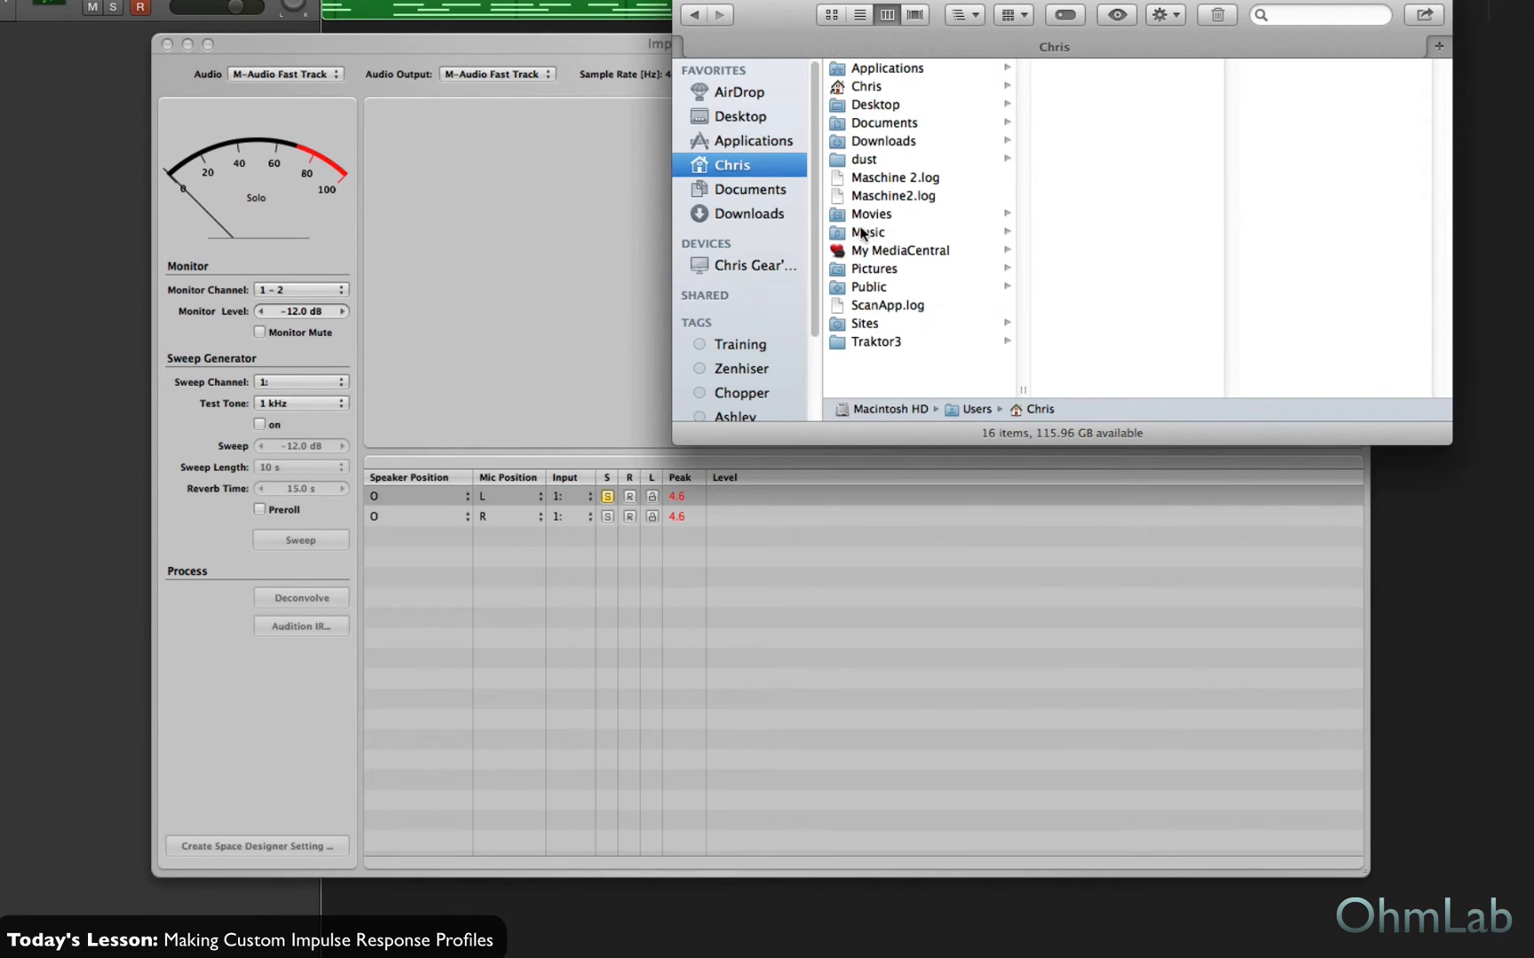
pyautogui.click(883, 232)
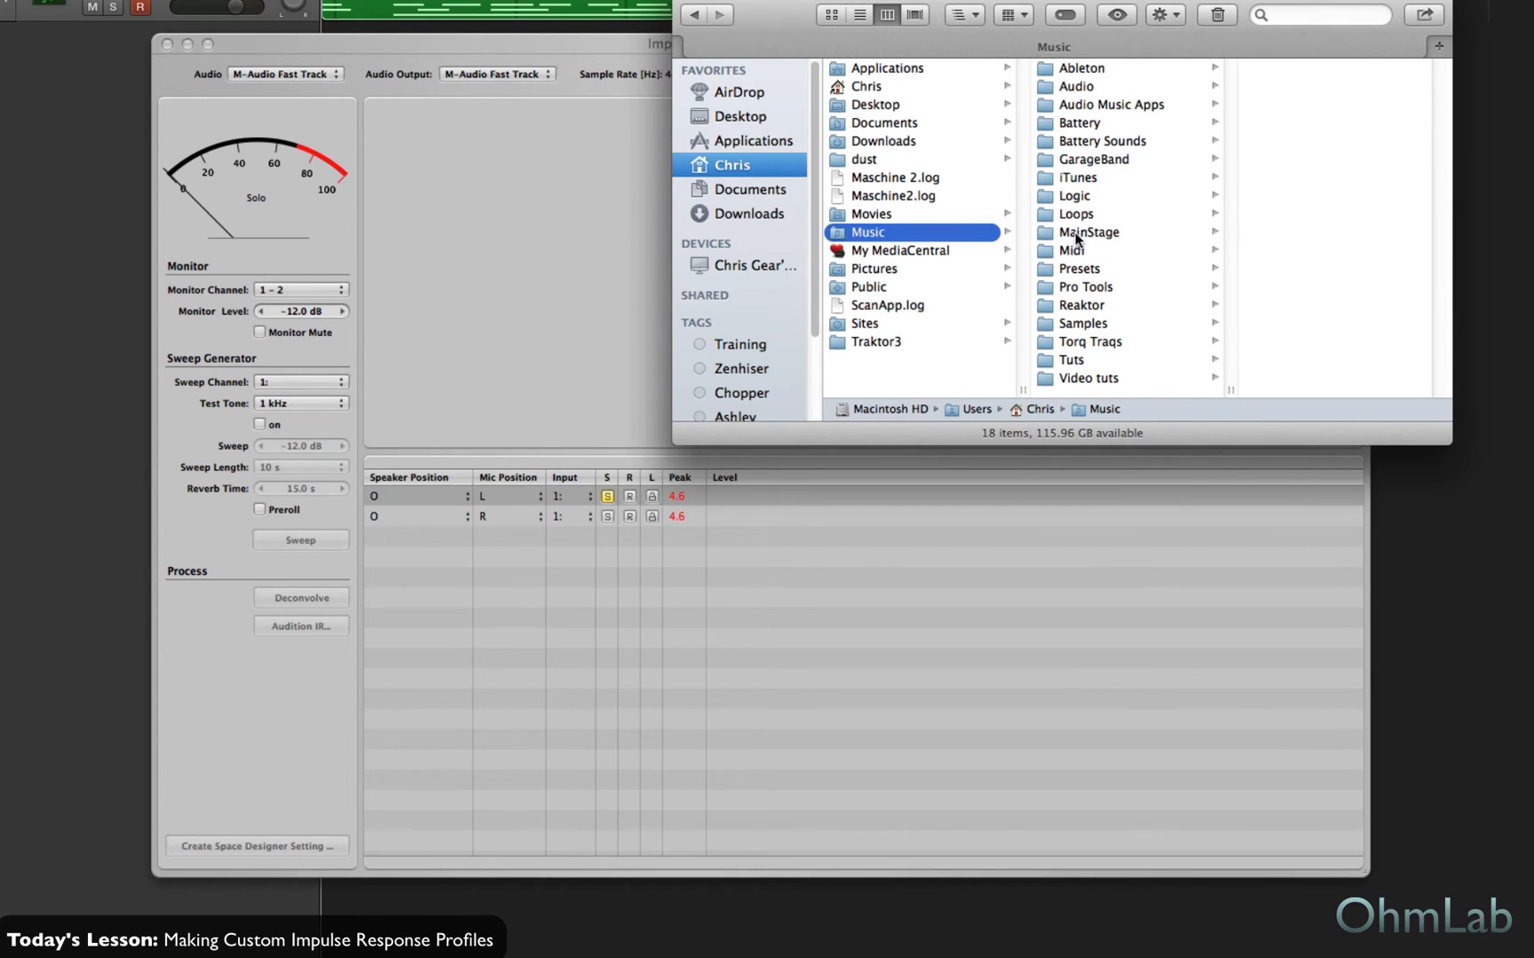
pyautogui.click(1087, 323)
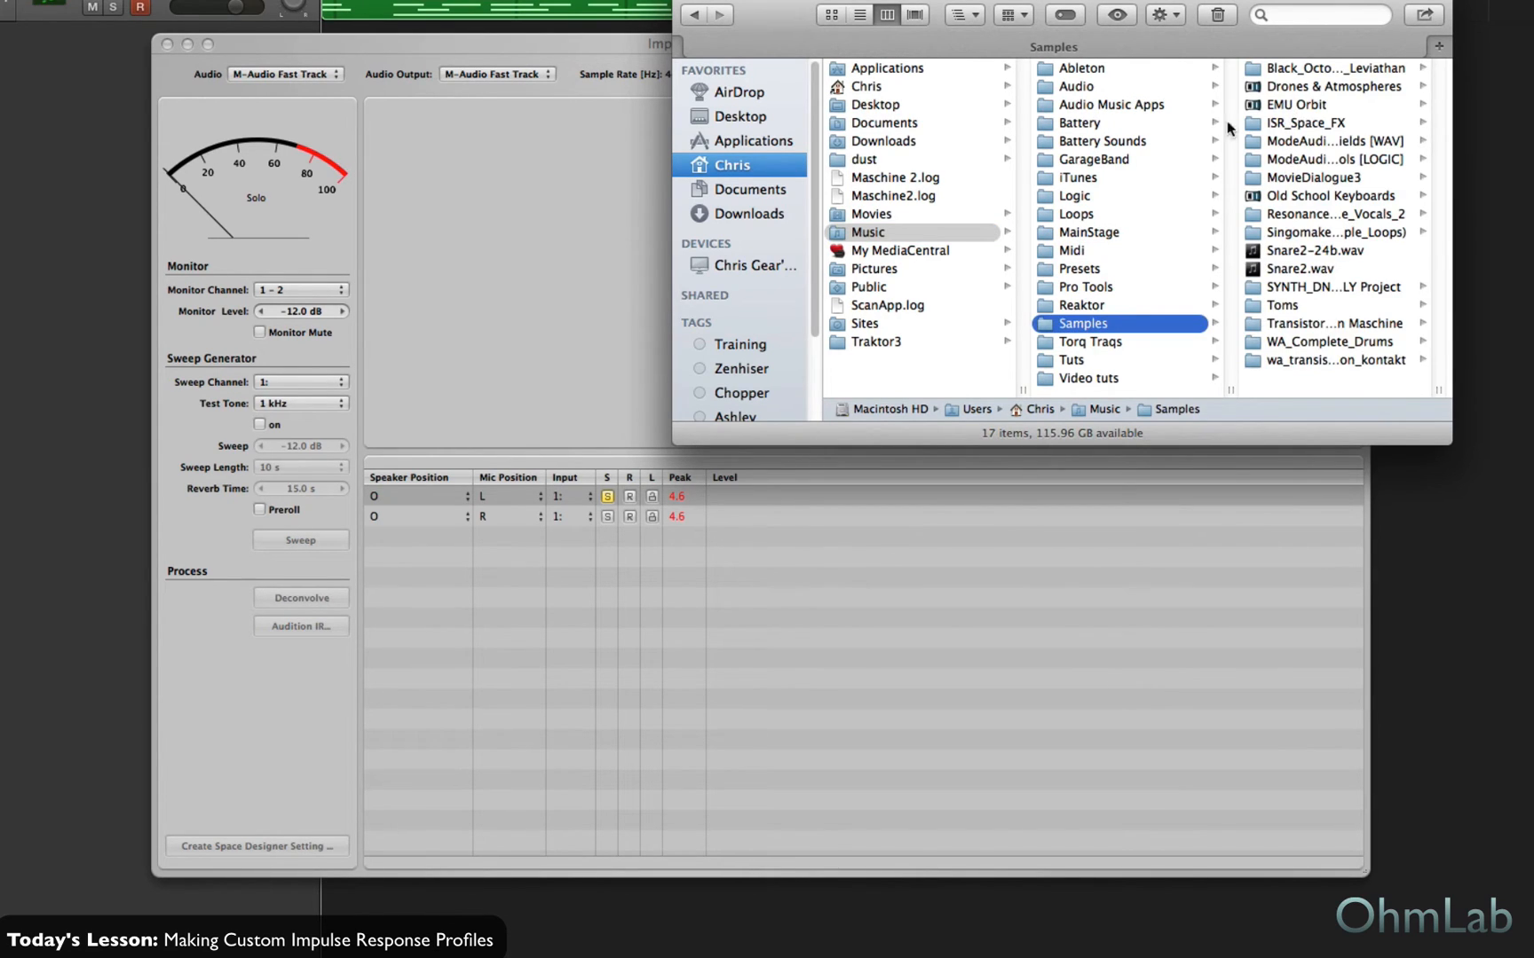
pyautogui.click(883, 341)
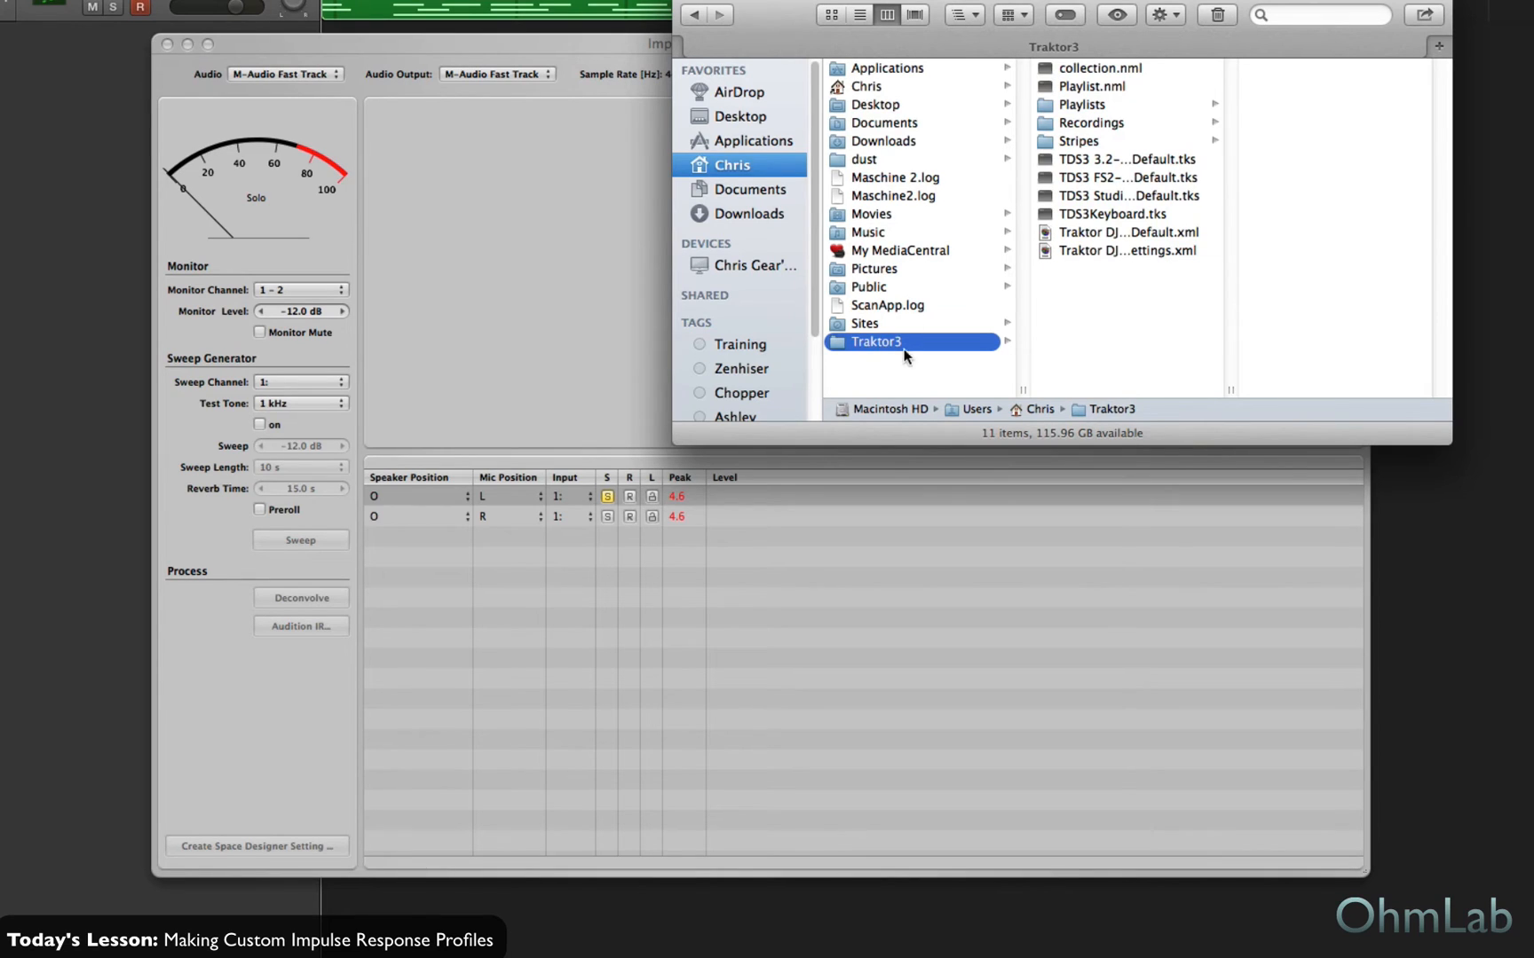
# - Import dust.wav from the dust folder into the stereo project in Impulse Response Utility
pyautogui.click(870, 160)
pyautogui.moveTo(1045, 71); pyautogui.dragTo(469, 271)
pyautogui.click(524, 371)
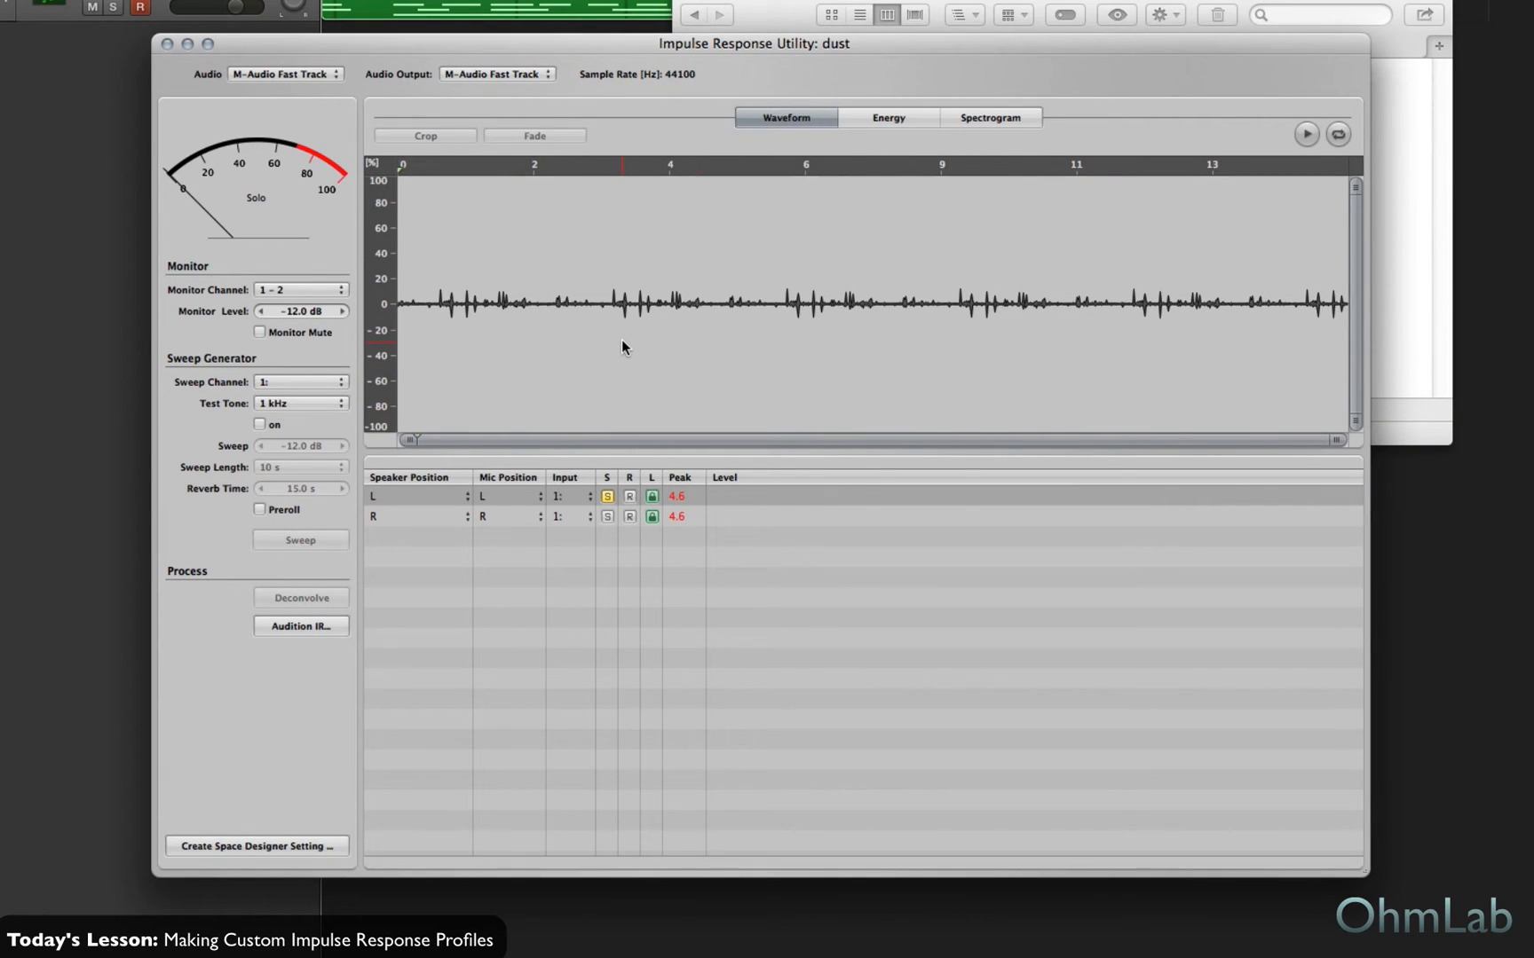
# - Play back the imported dust recording and crop it to the portion from about 3.4 s to 4.9 s
pyautogui.press('space')
pyautogui.press('space')
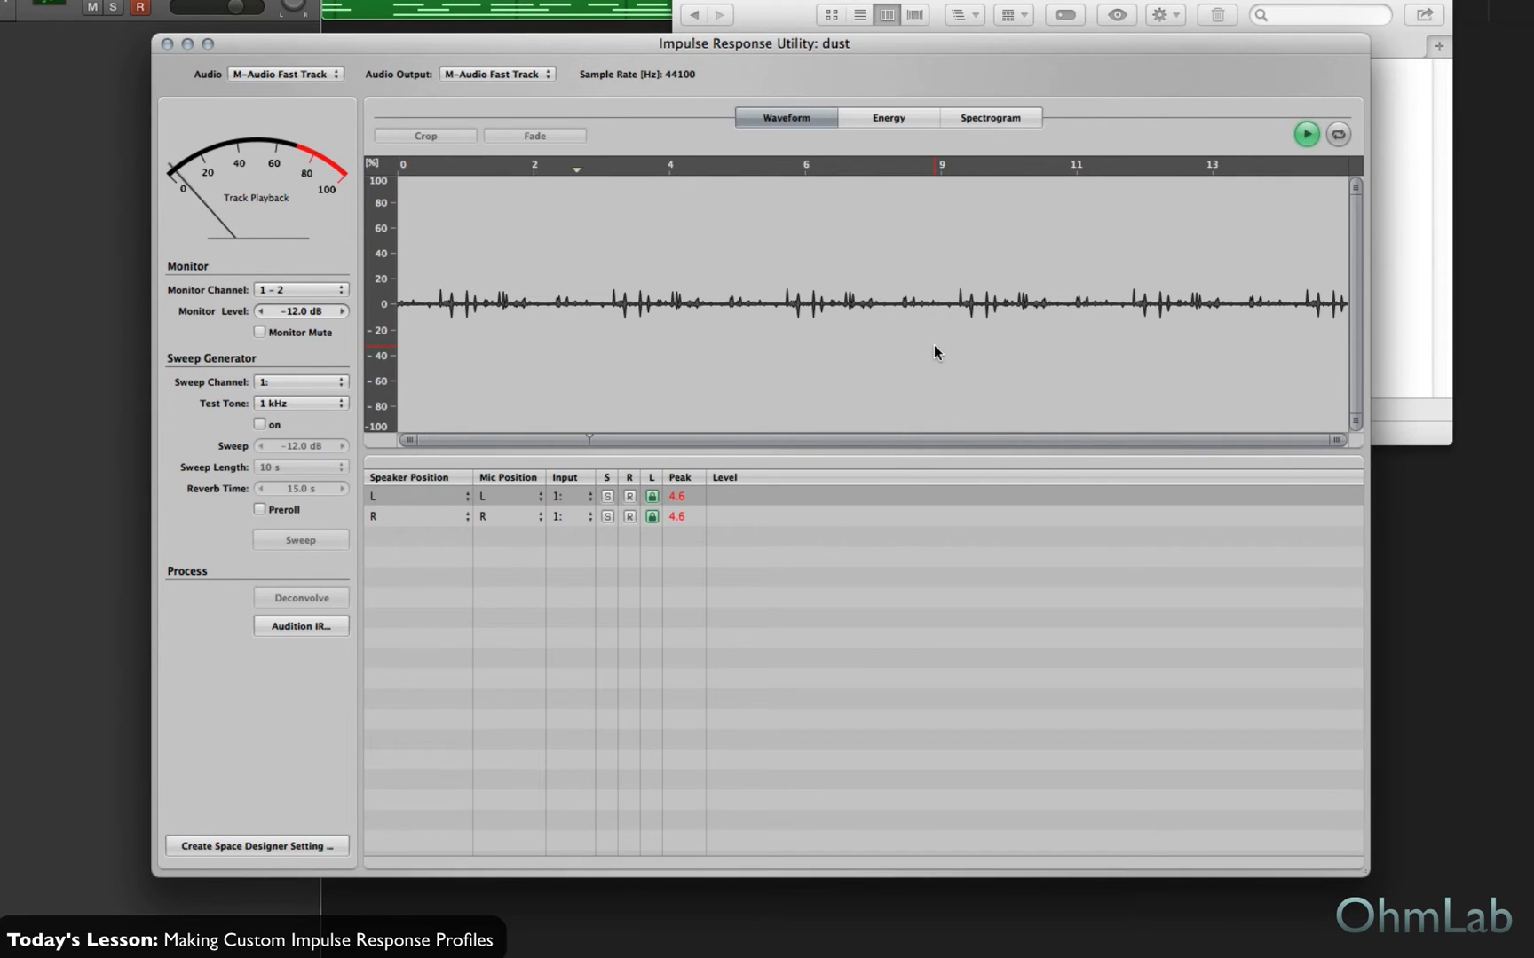
pyautogui.press('space')
pyautogui.moveTo(610, 304); pyautogui.dragTo(709, 307)
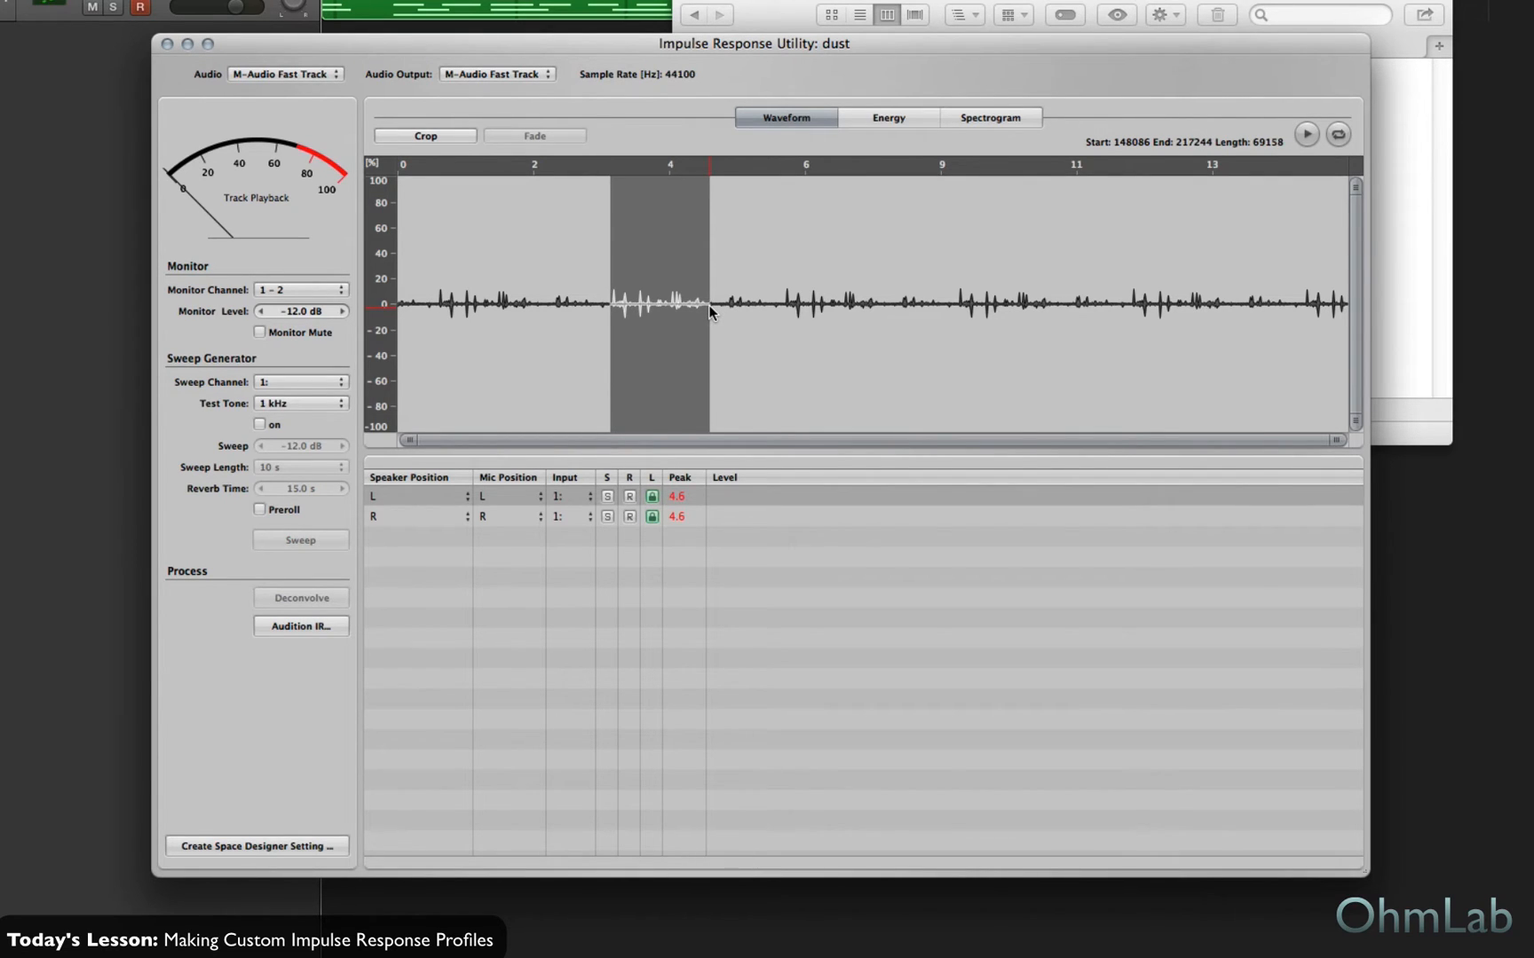
pyautogui.click(404, 133)
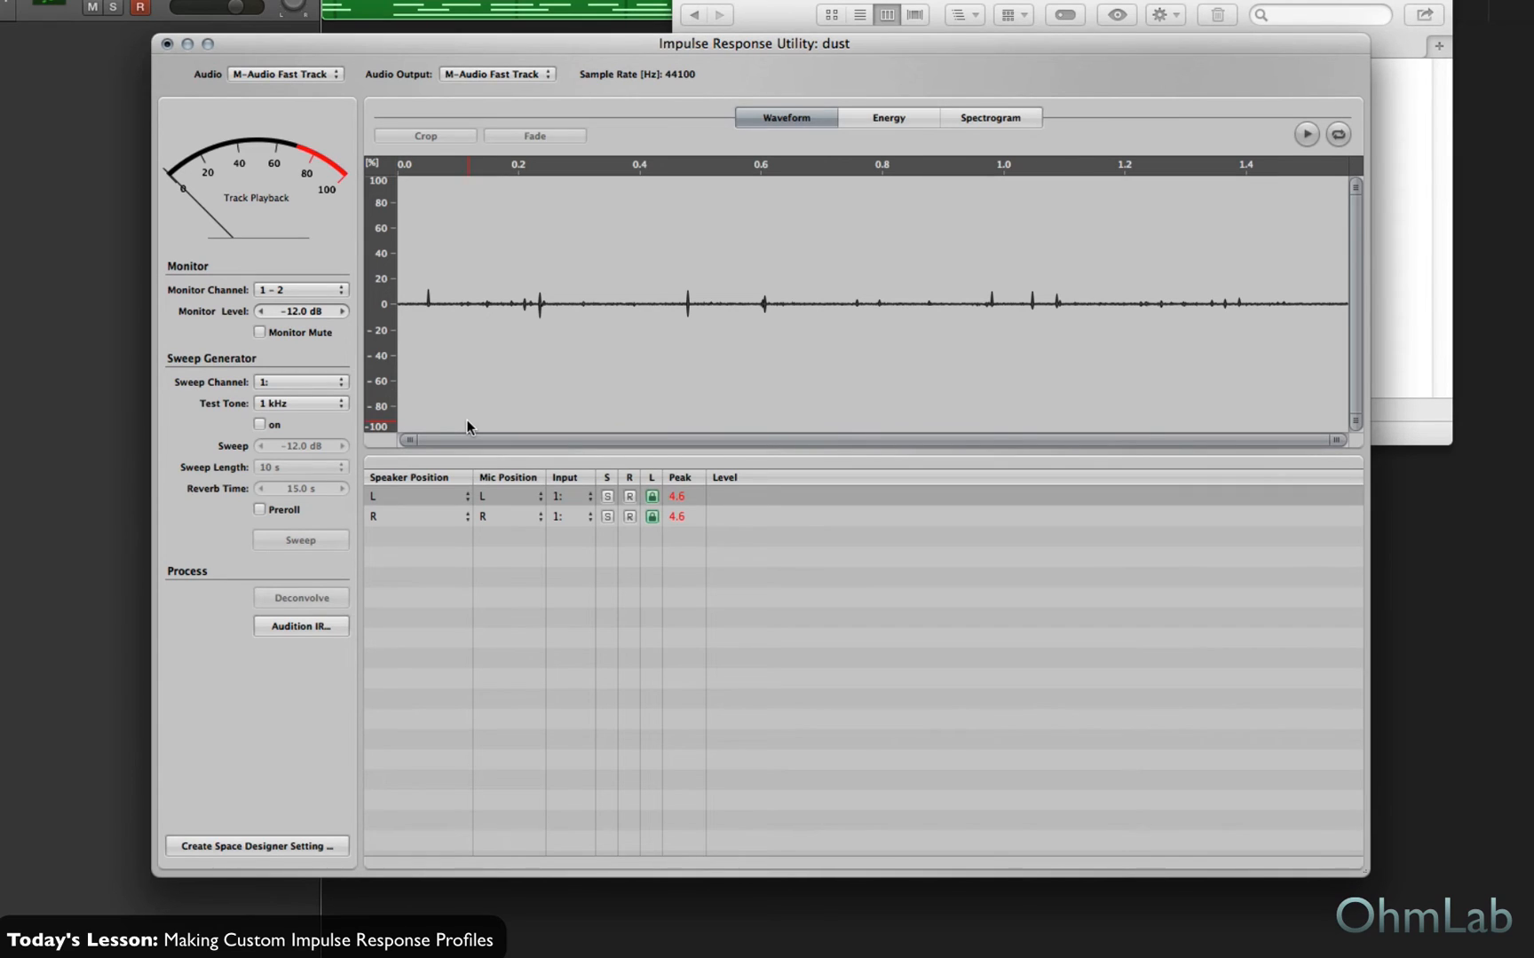
pyautogui.click(628, 496)
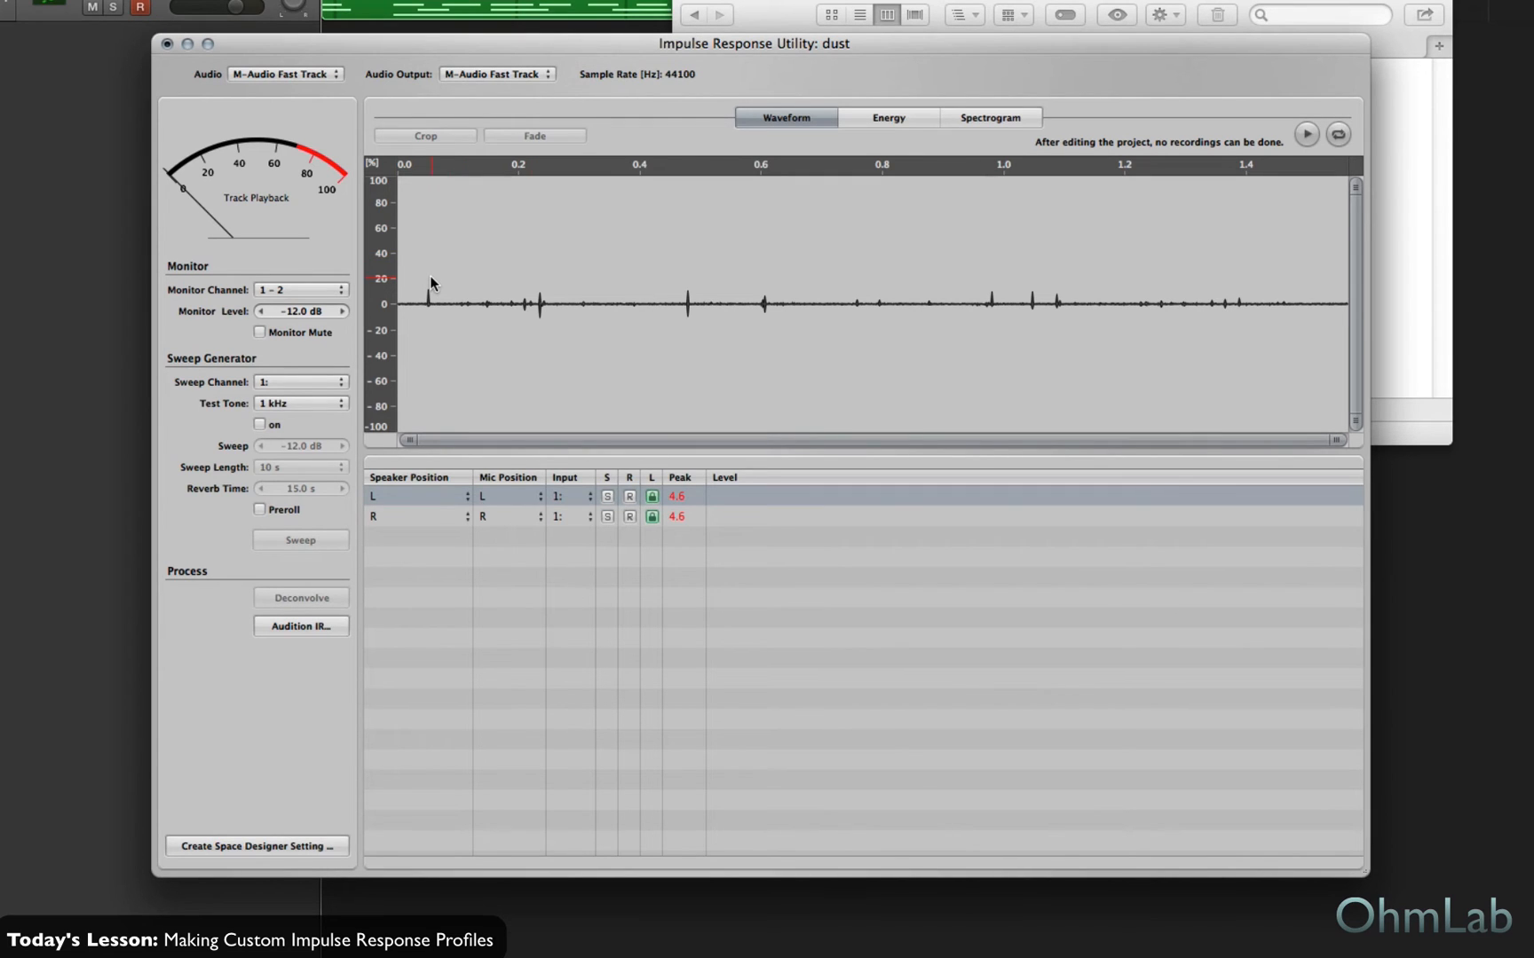
# - Audition the cropped dust impulse response with the Snare and Woodblock test sounds
pyautogui.click(301, 626)
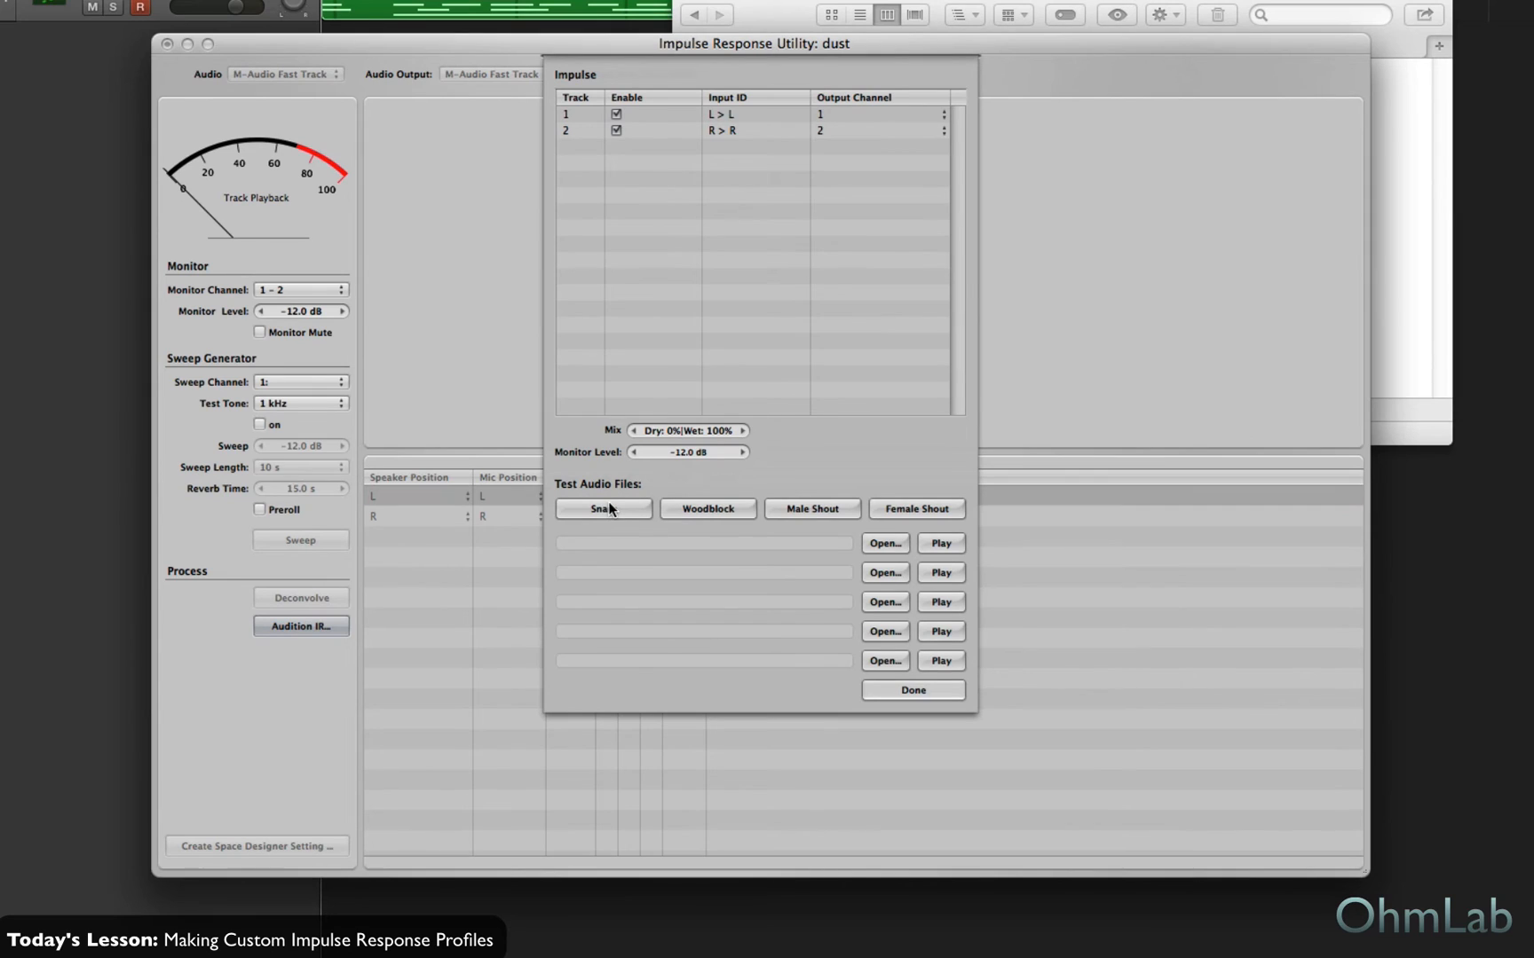
pyautogui.click(607, 507)
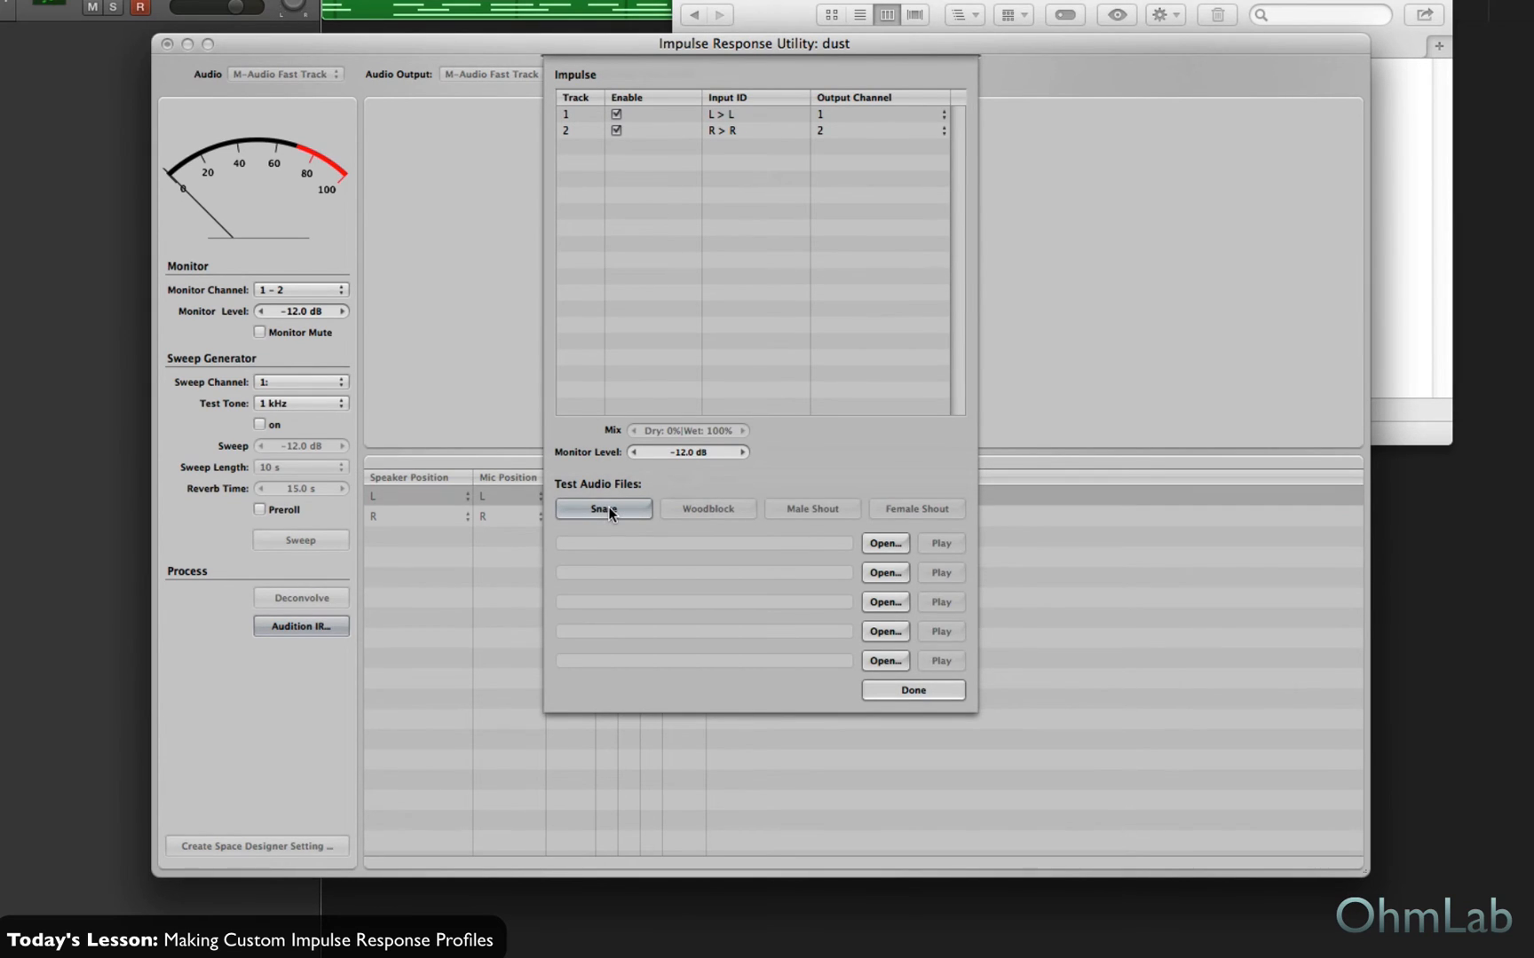
pyautogui.click(906, 692)
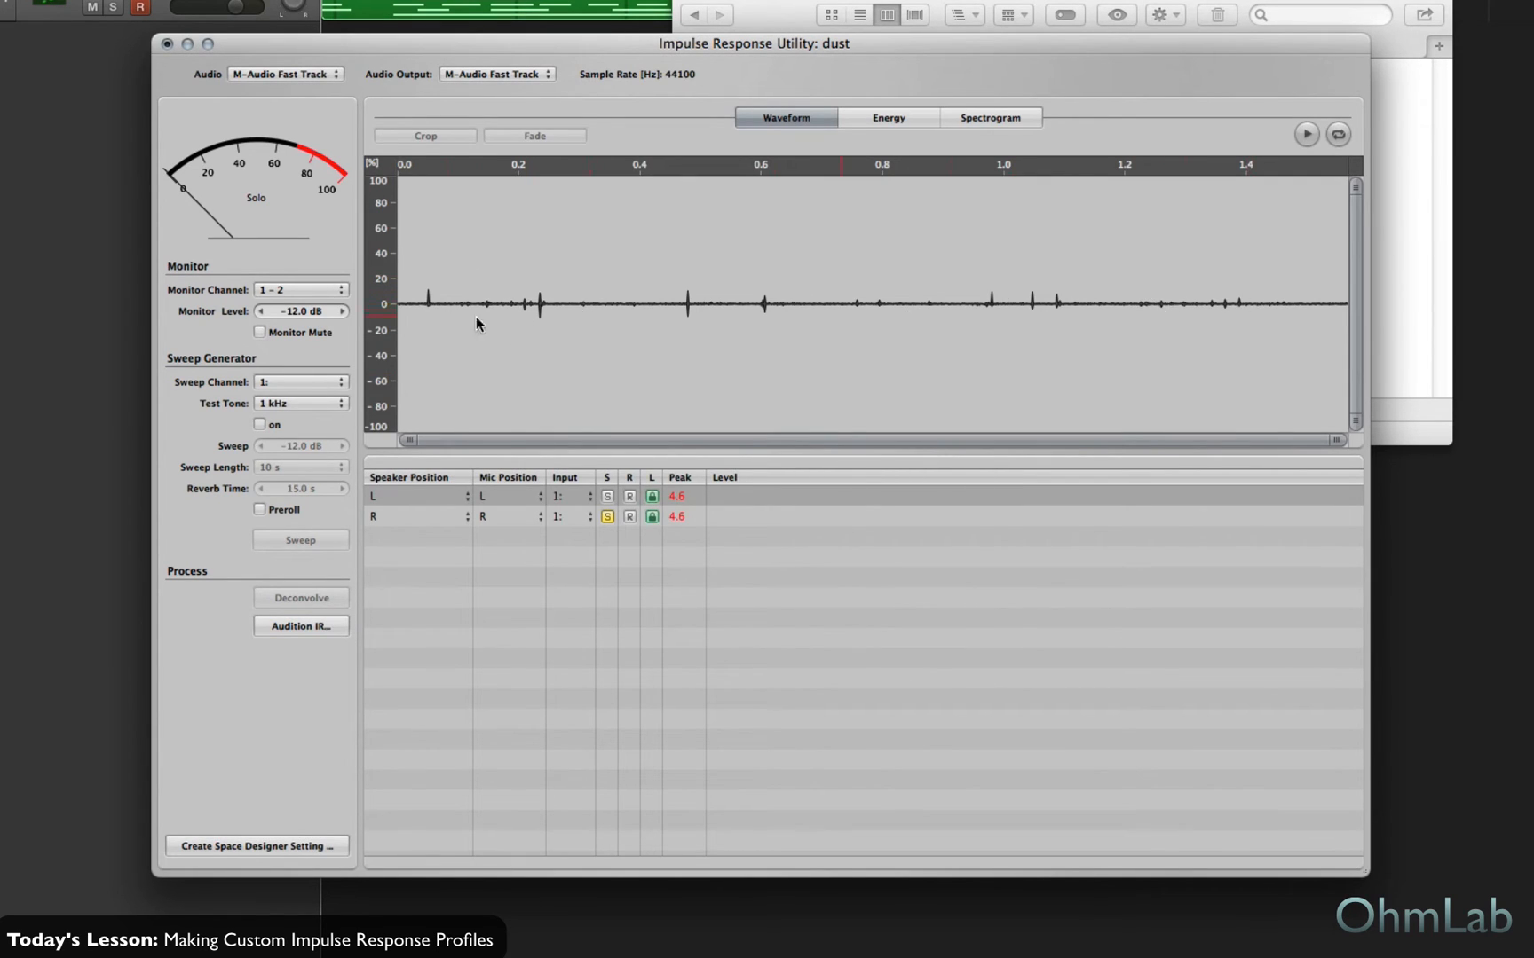
pyautogui.click(328, 628)
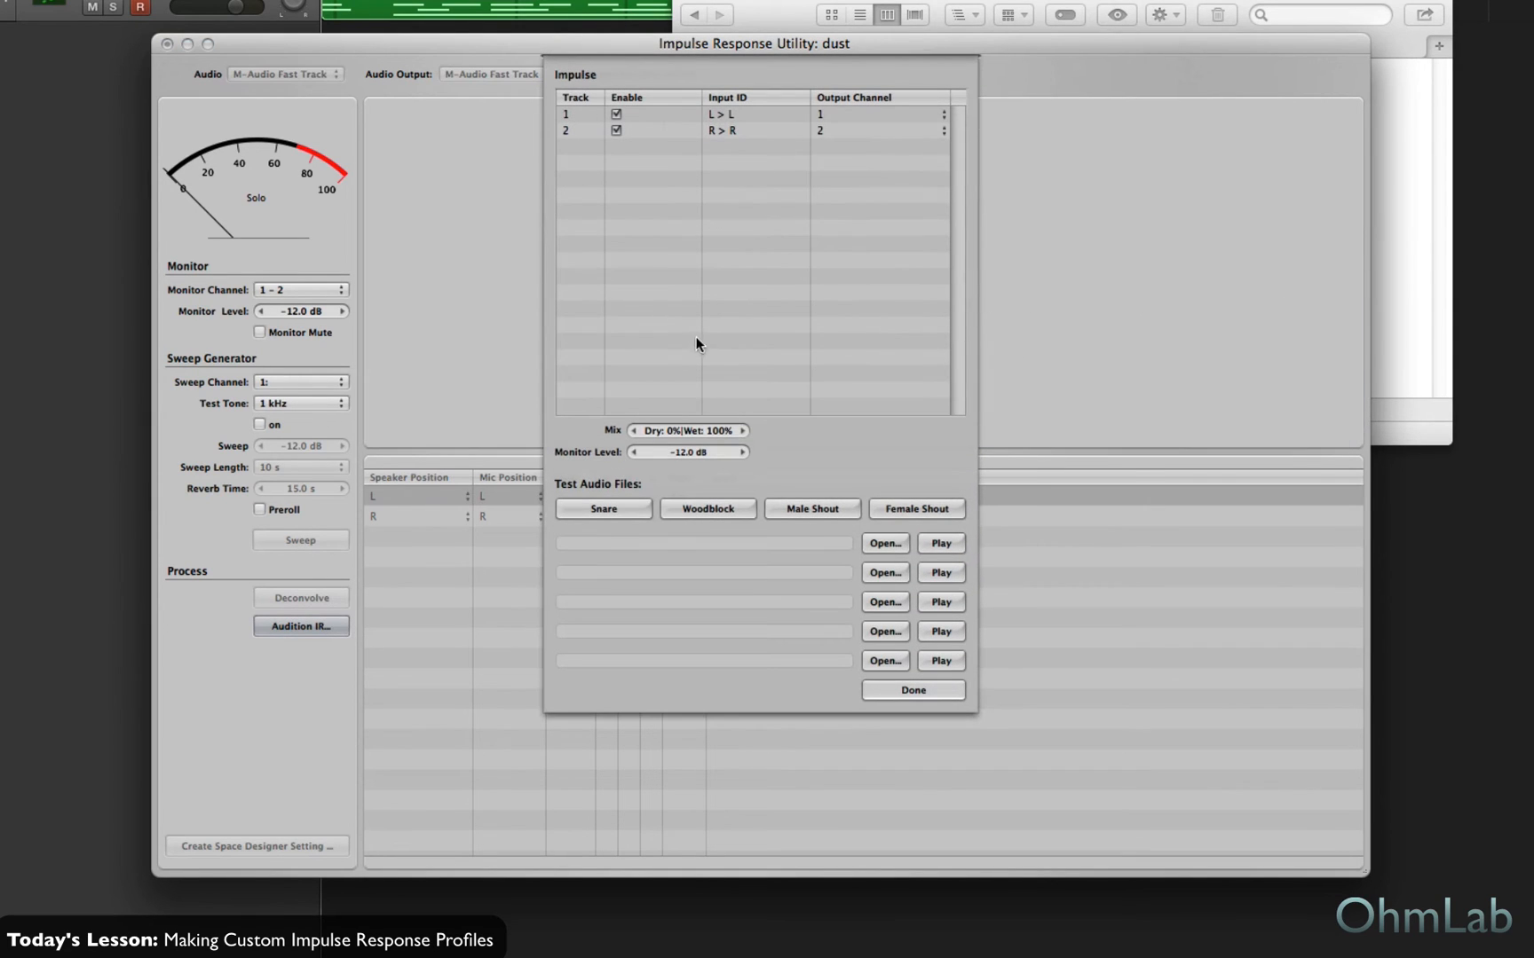
pyautogui.click(703, 508)
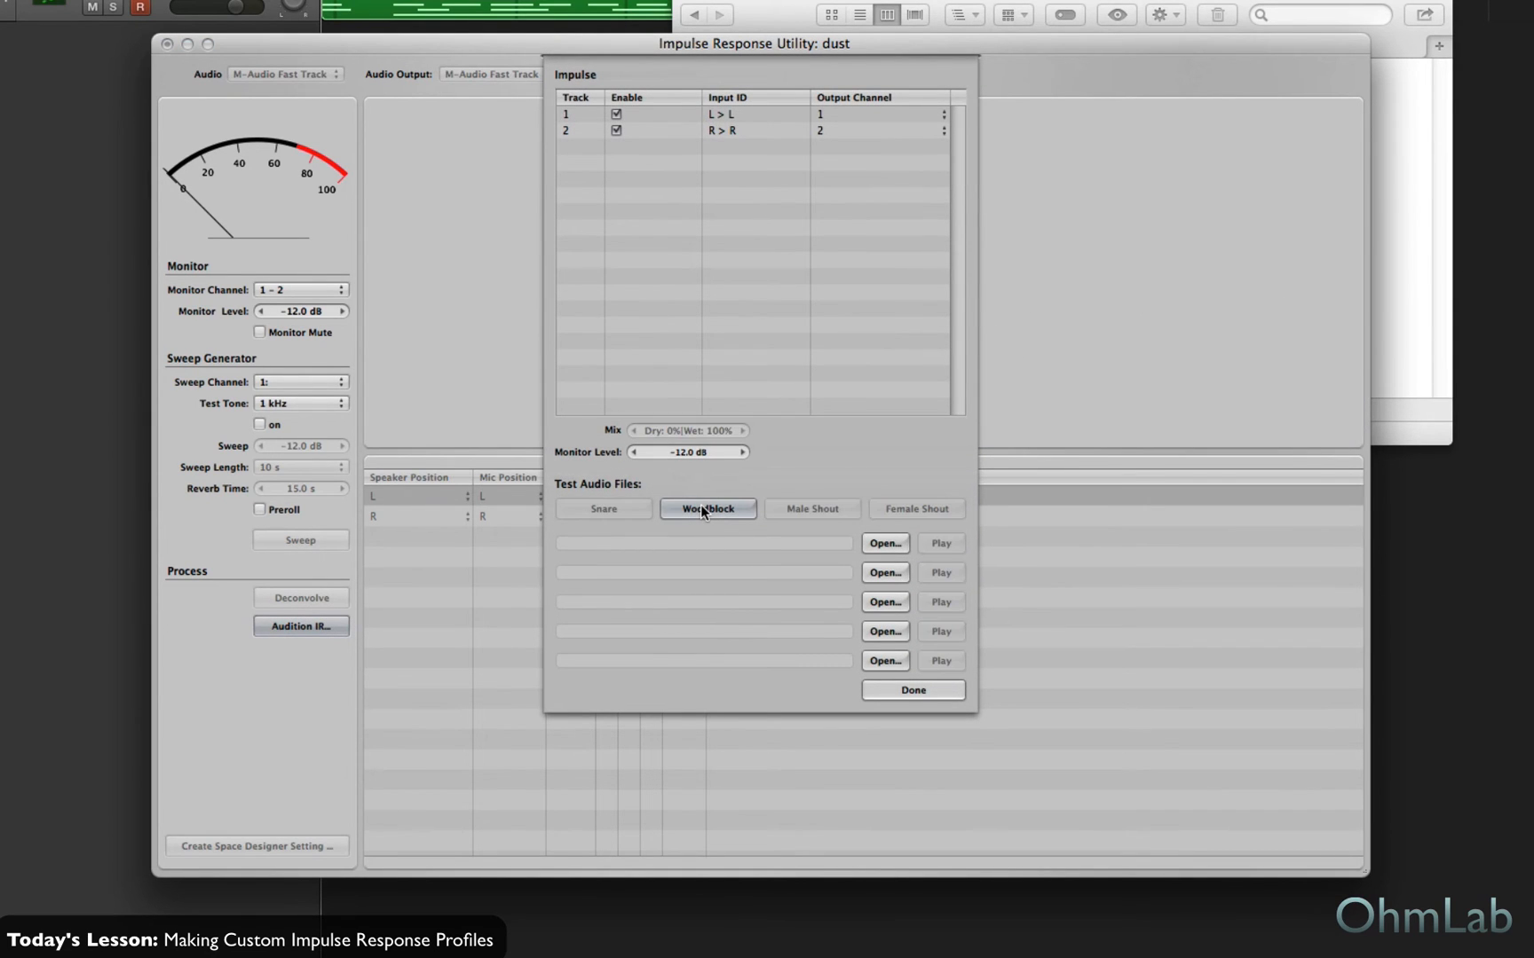
pyautogui.click(914, 690)
# - Create a Space Designer setting named dust from the cropped impulse response
pyautogui.click(296, 846)
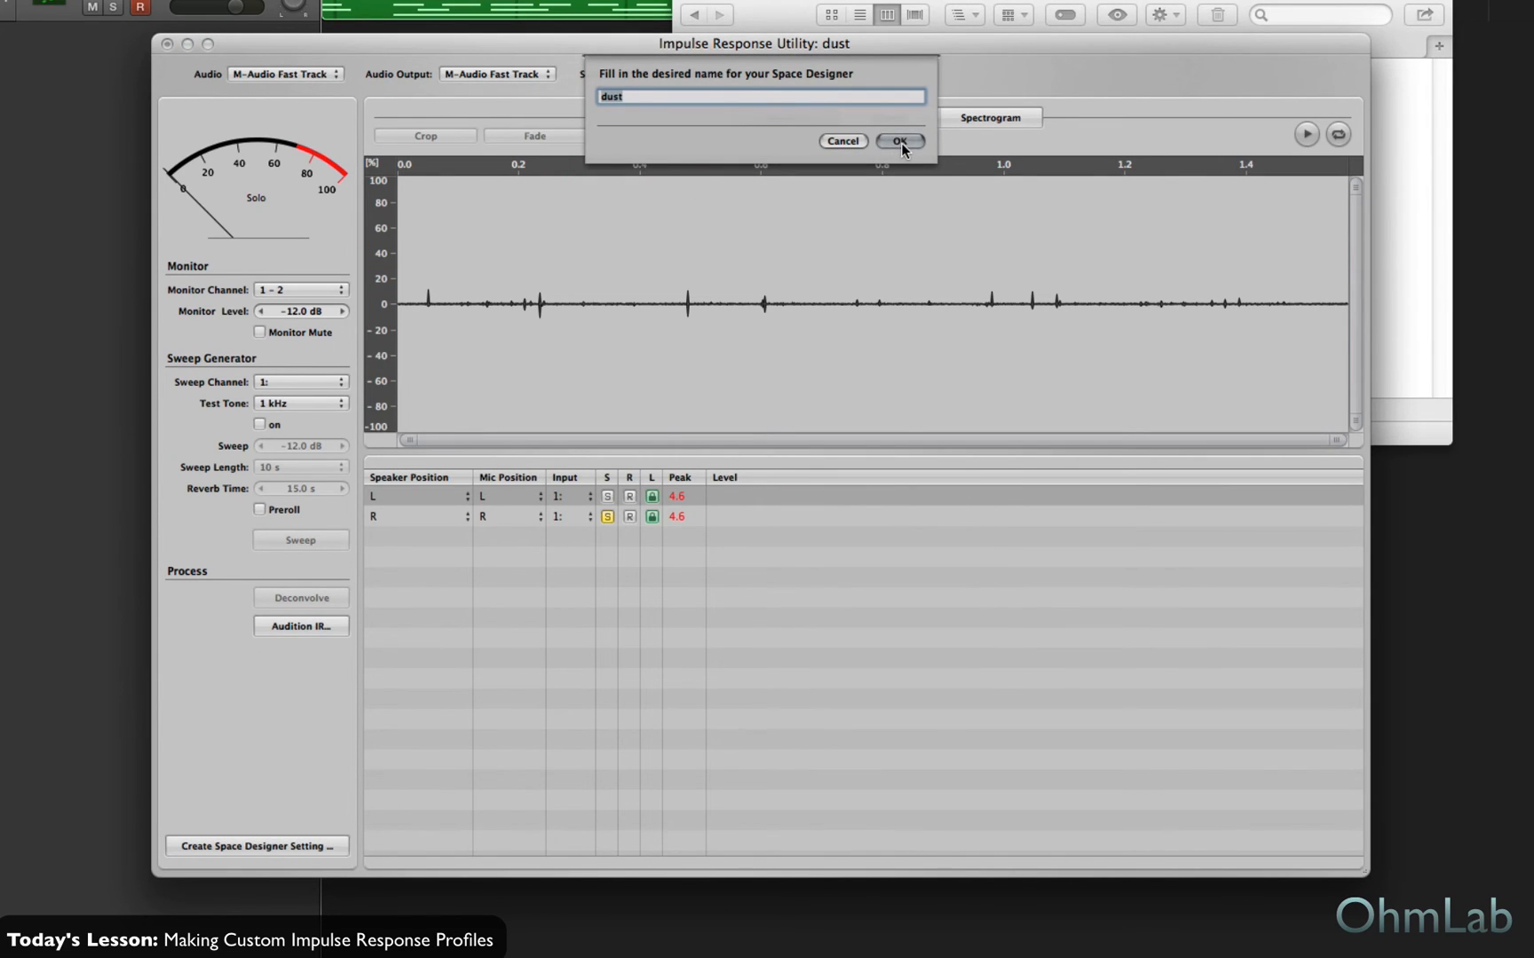
pyautogui.click(901, 143)
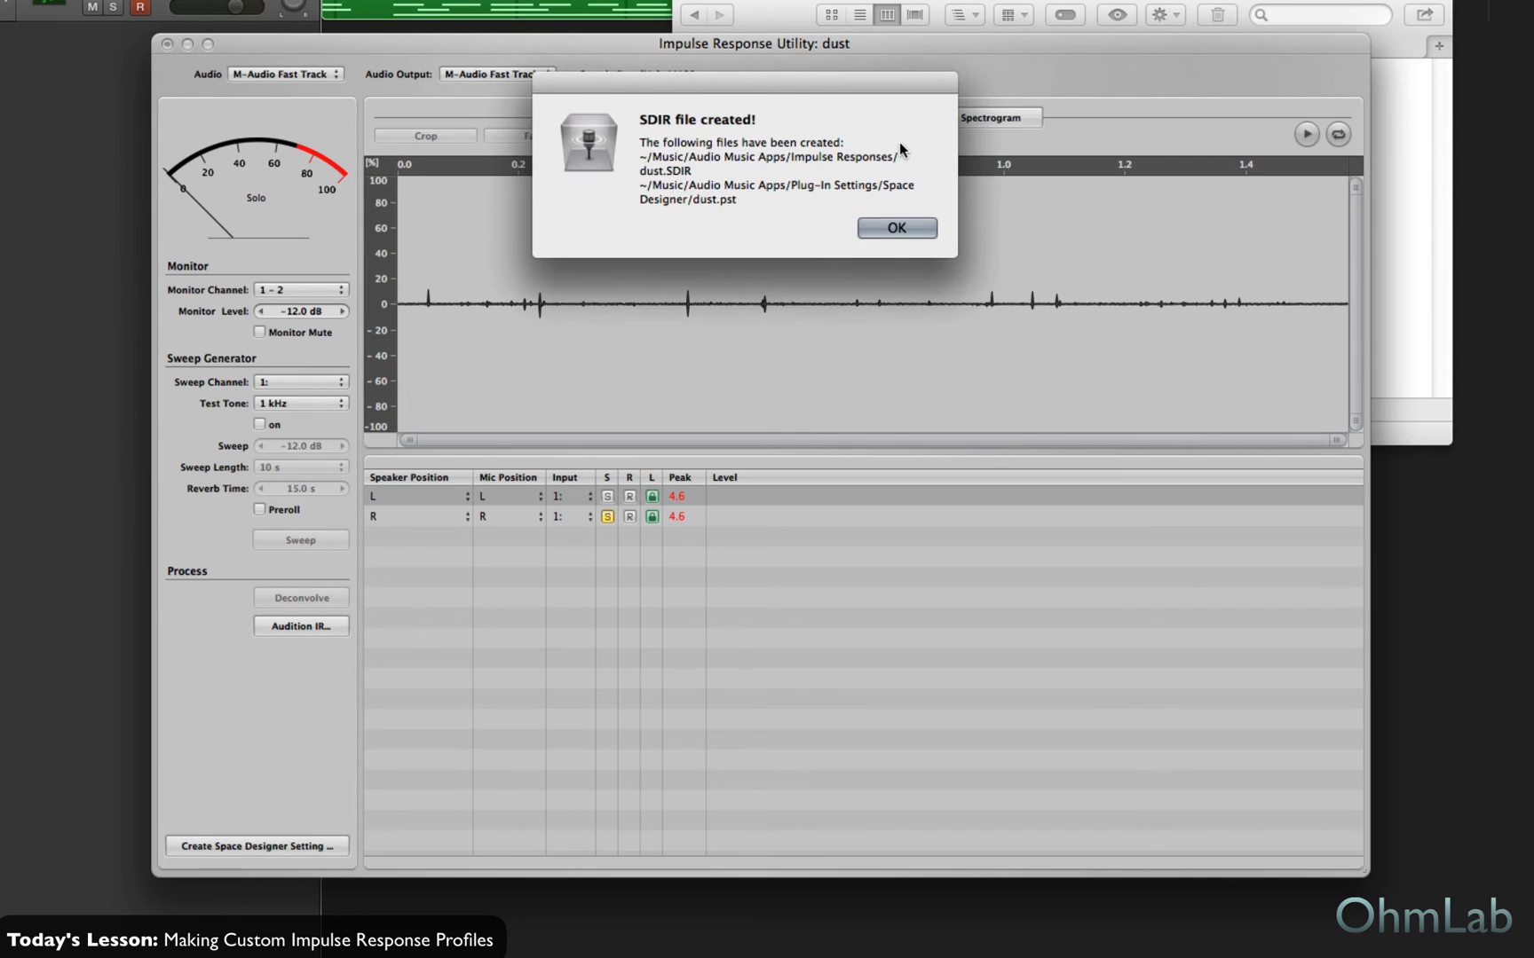
pyautogui.click(896, 229)
# - Switch to Logic Pro X and play the Piano region with Space Designer bypassed
pyautogui.press('super+Tab')
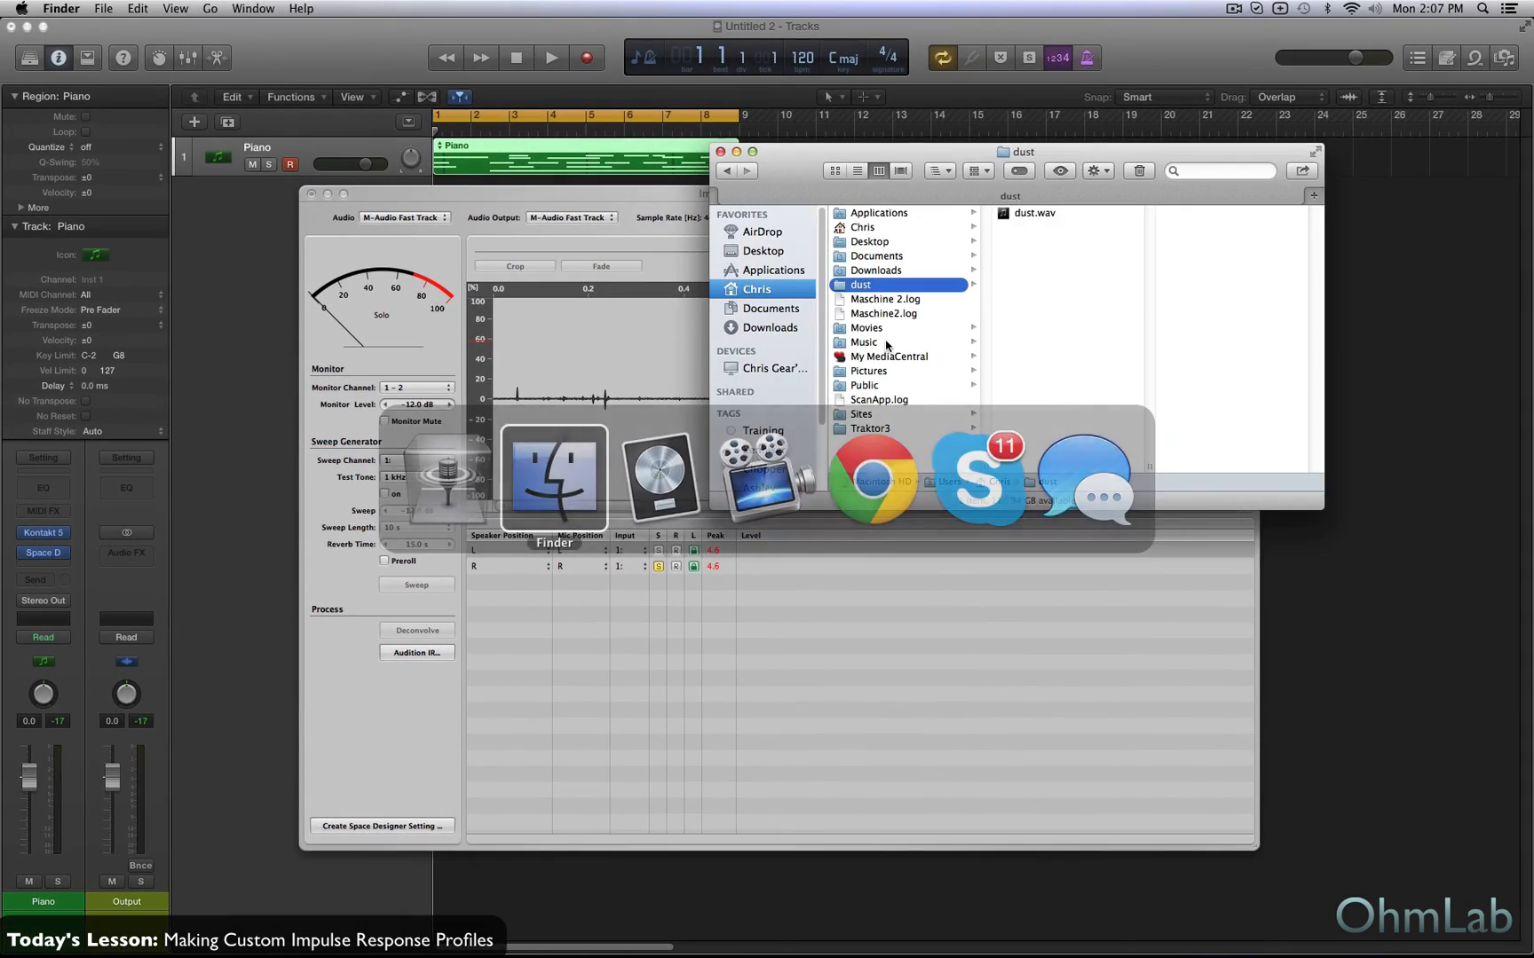
pyautogui.press('super+Tab')
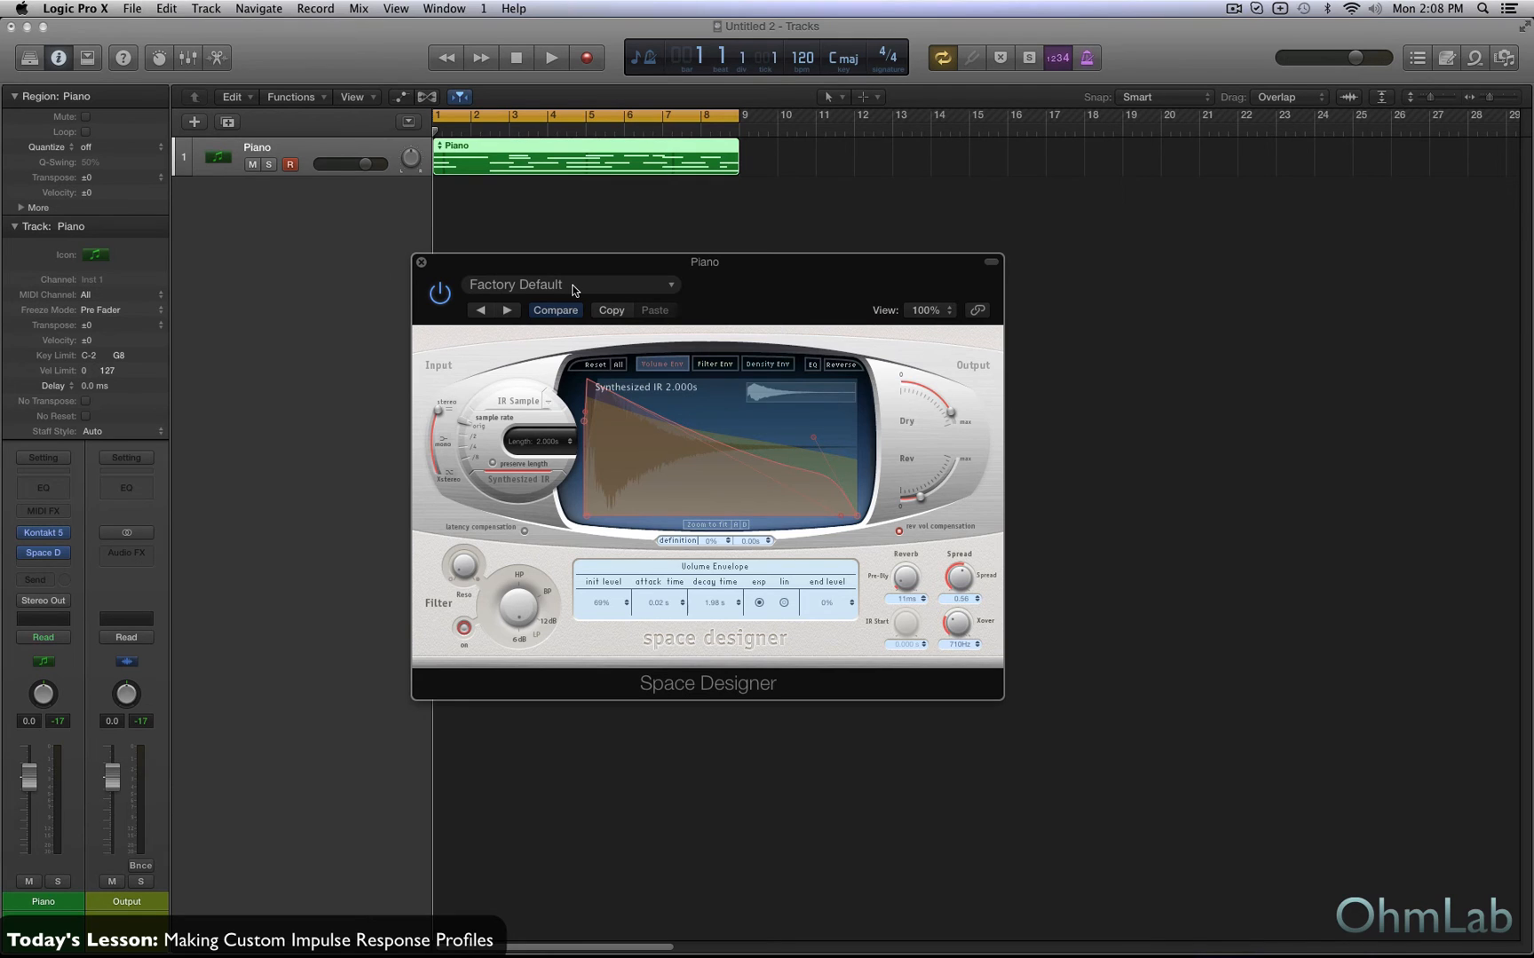
pyautogui.click(440, 294)
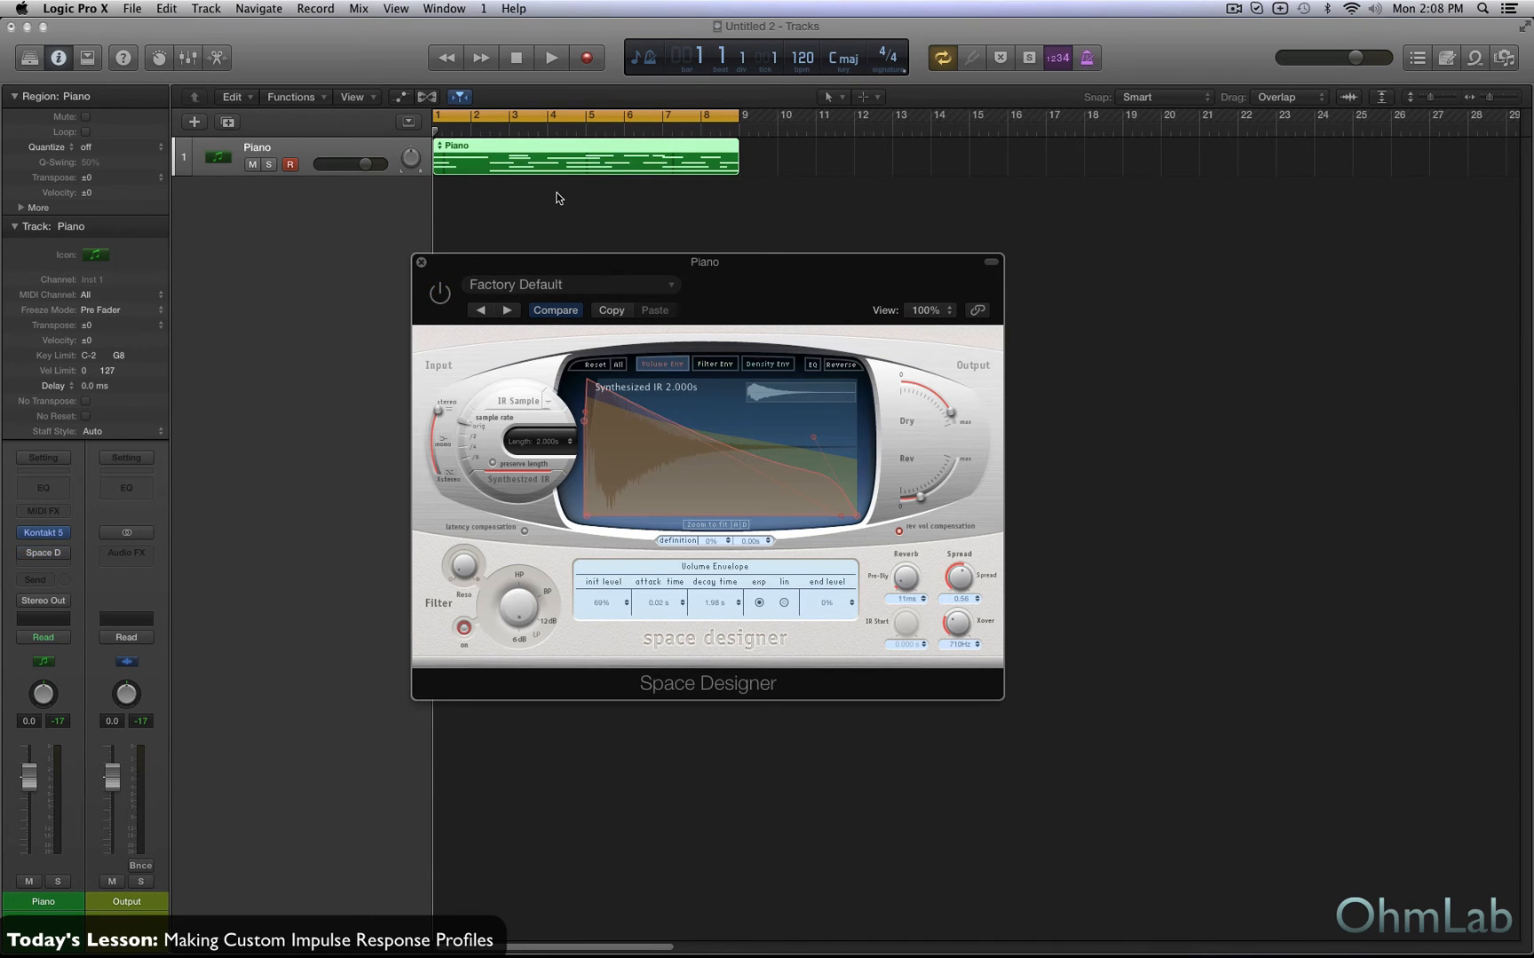
pyautogui.press('space')
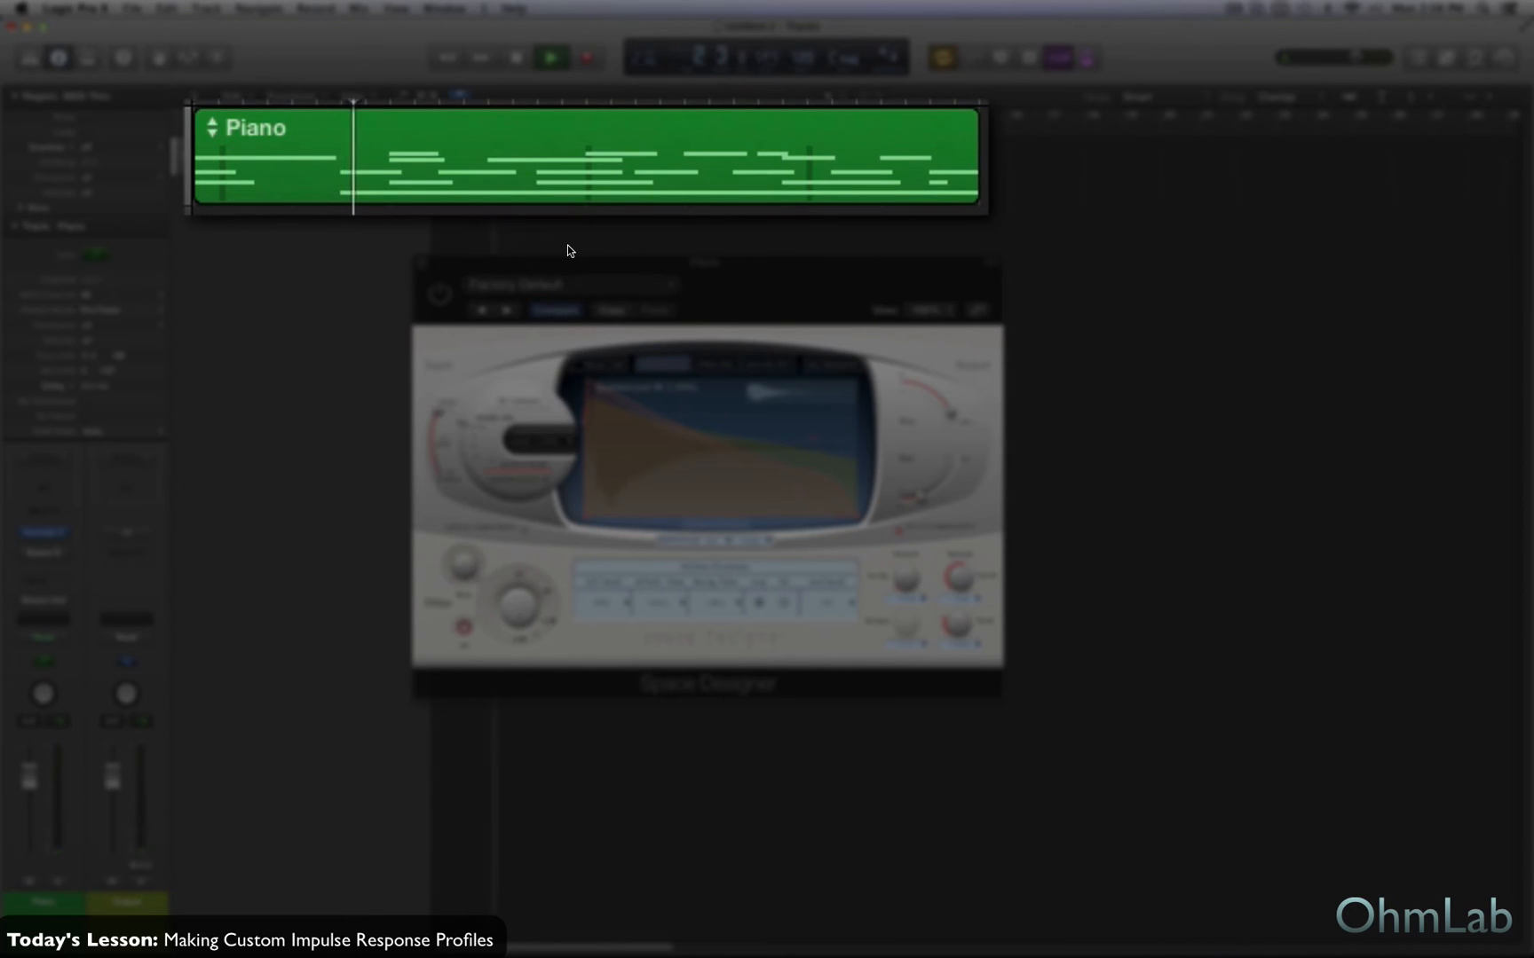
pyautogui.press('space')
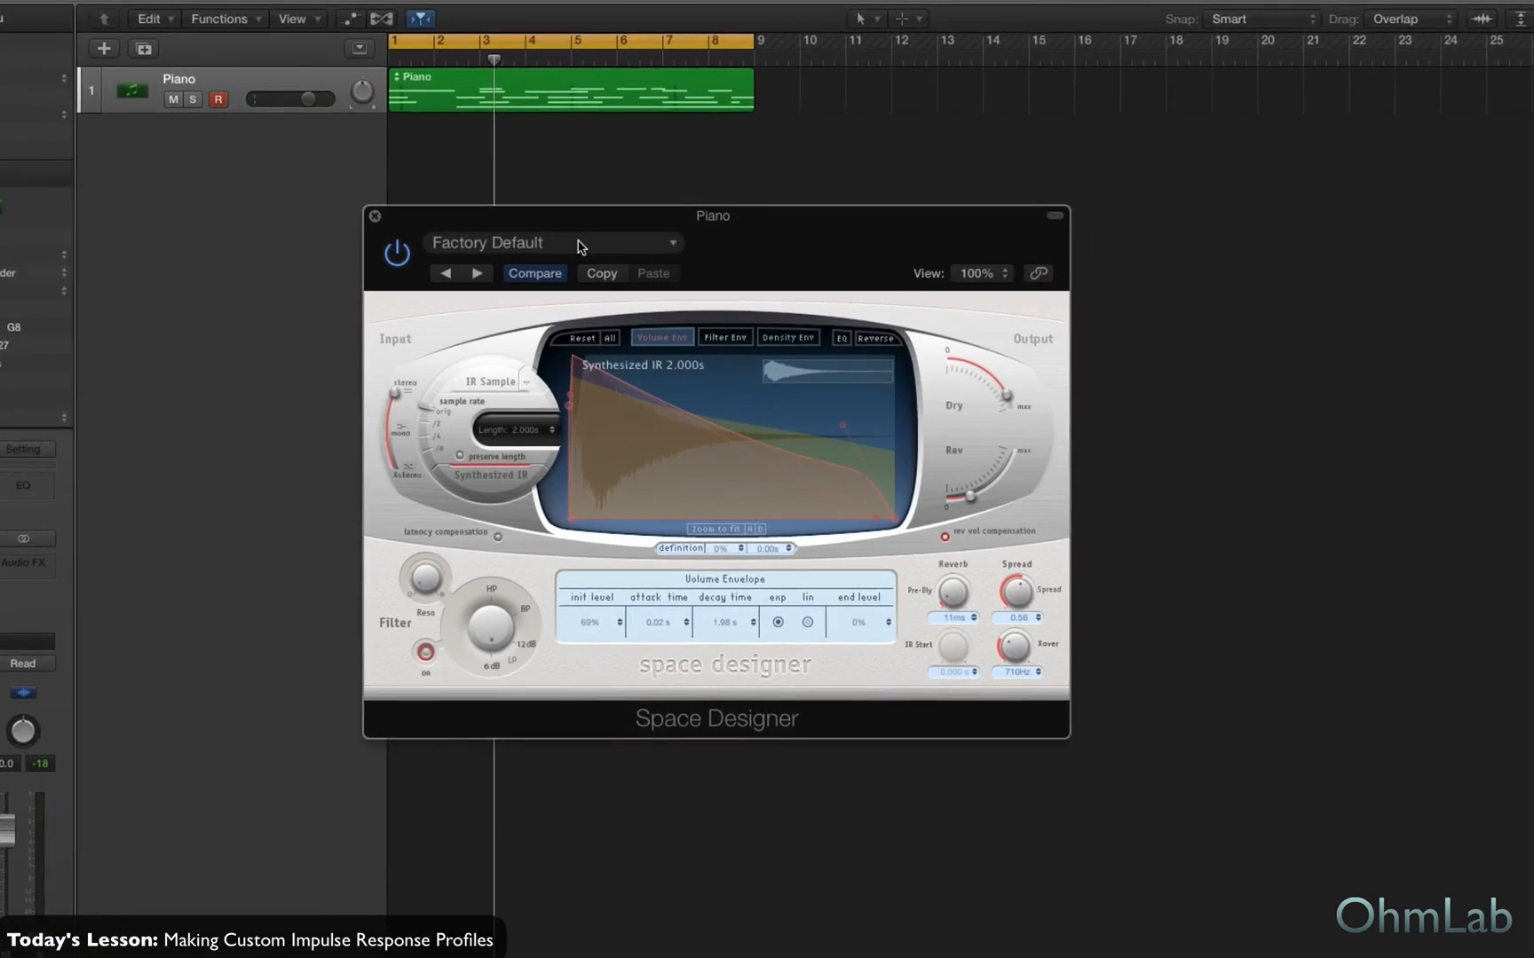
# - Load the test ir setting in Space Designer and compare the piano with the effect bypassed and active
pyautogui.click(570, 286)
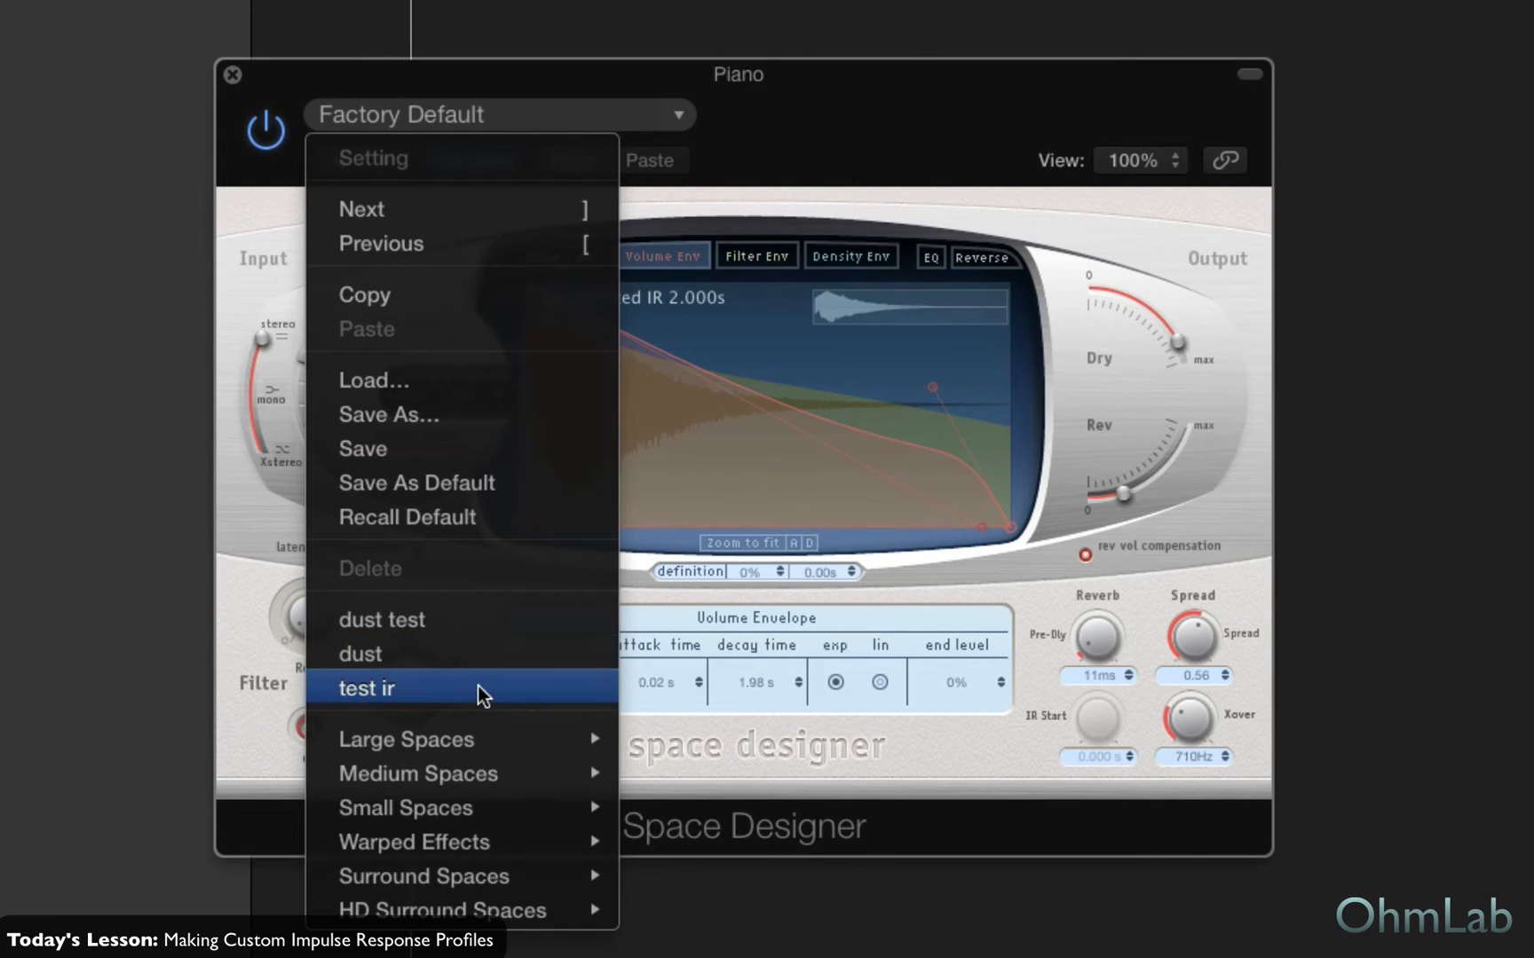
pyautogui.click(423, 687)
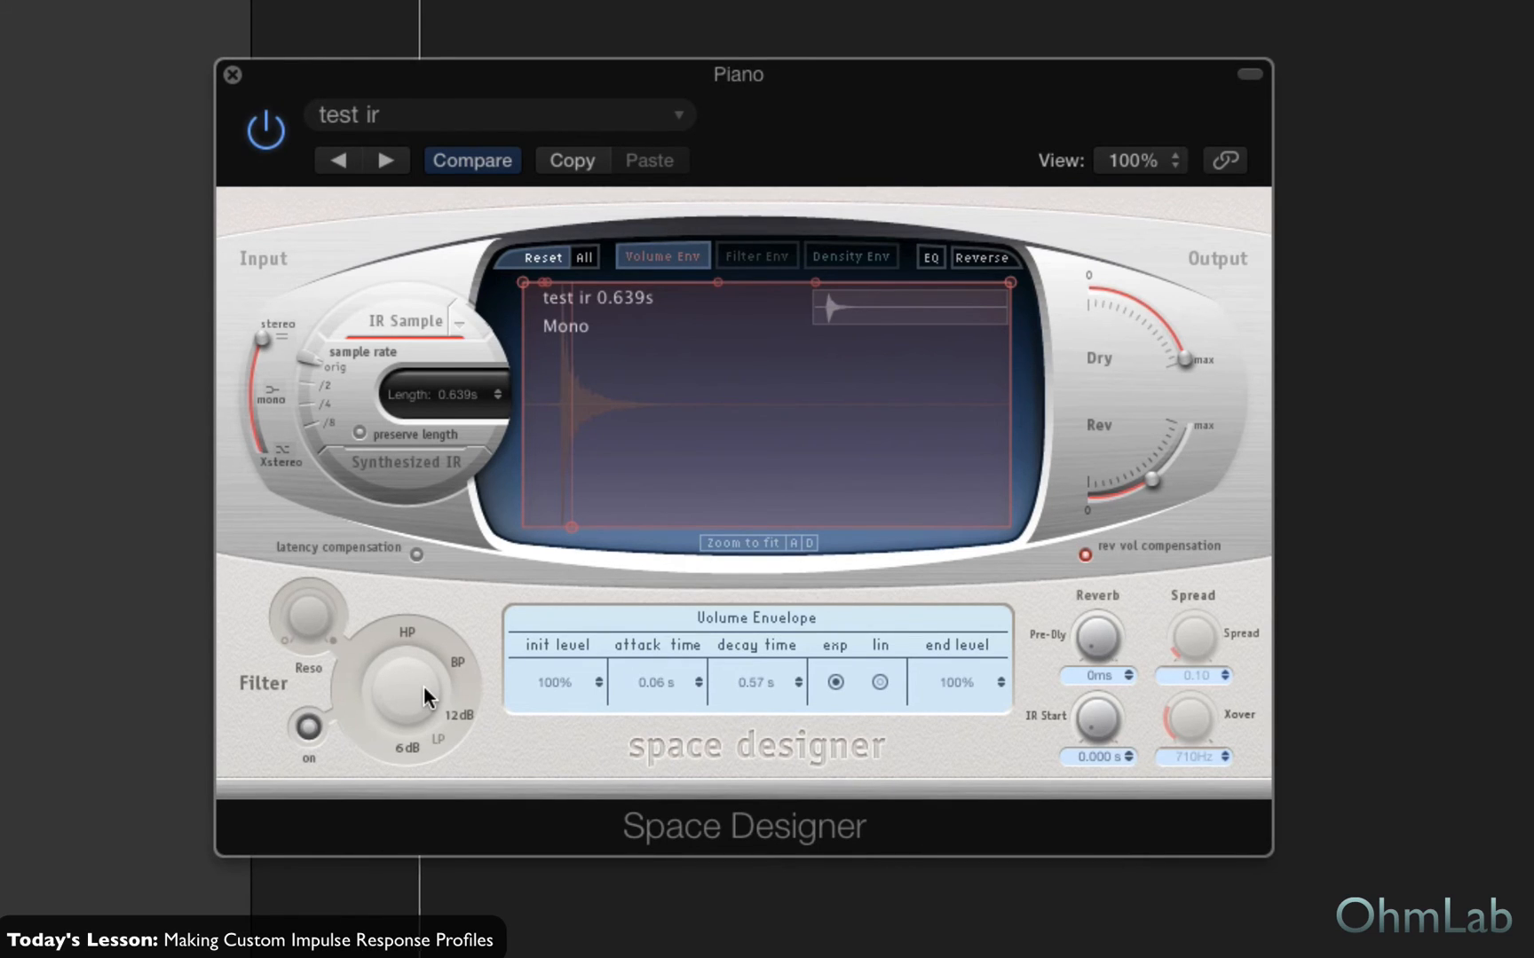
pyautogui.click(268, 132)
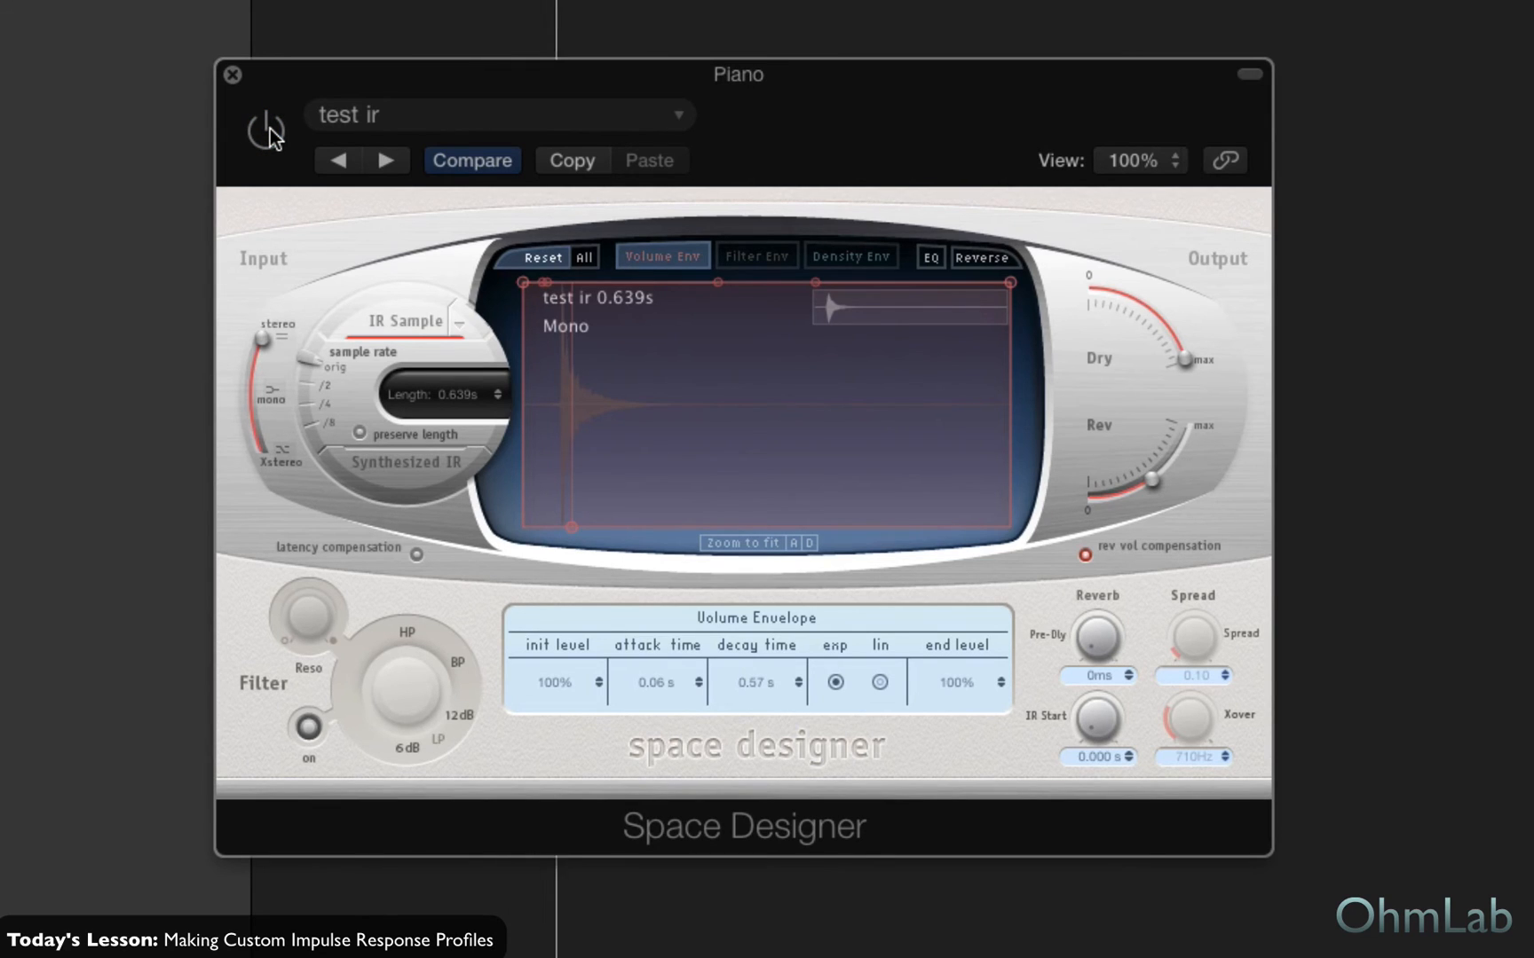
pyautogui.click(268, 131)
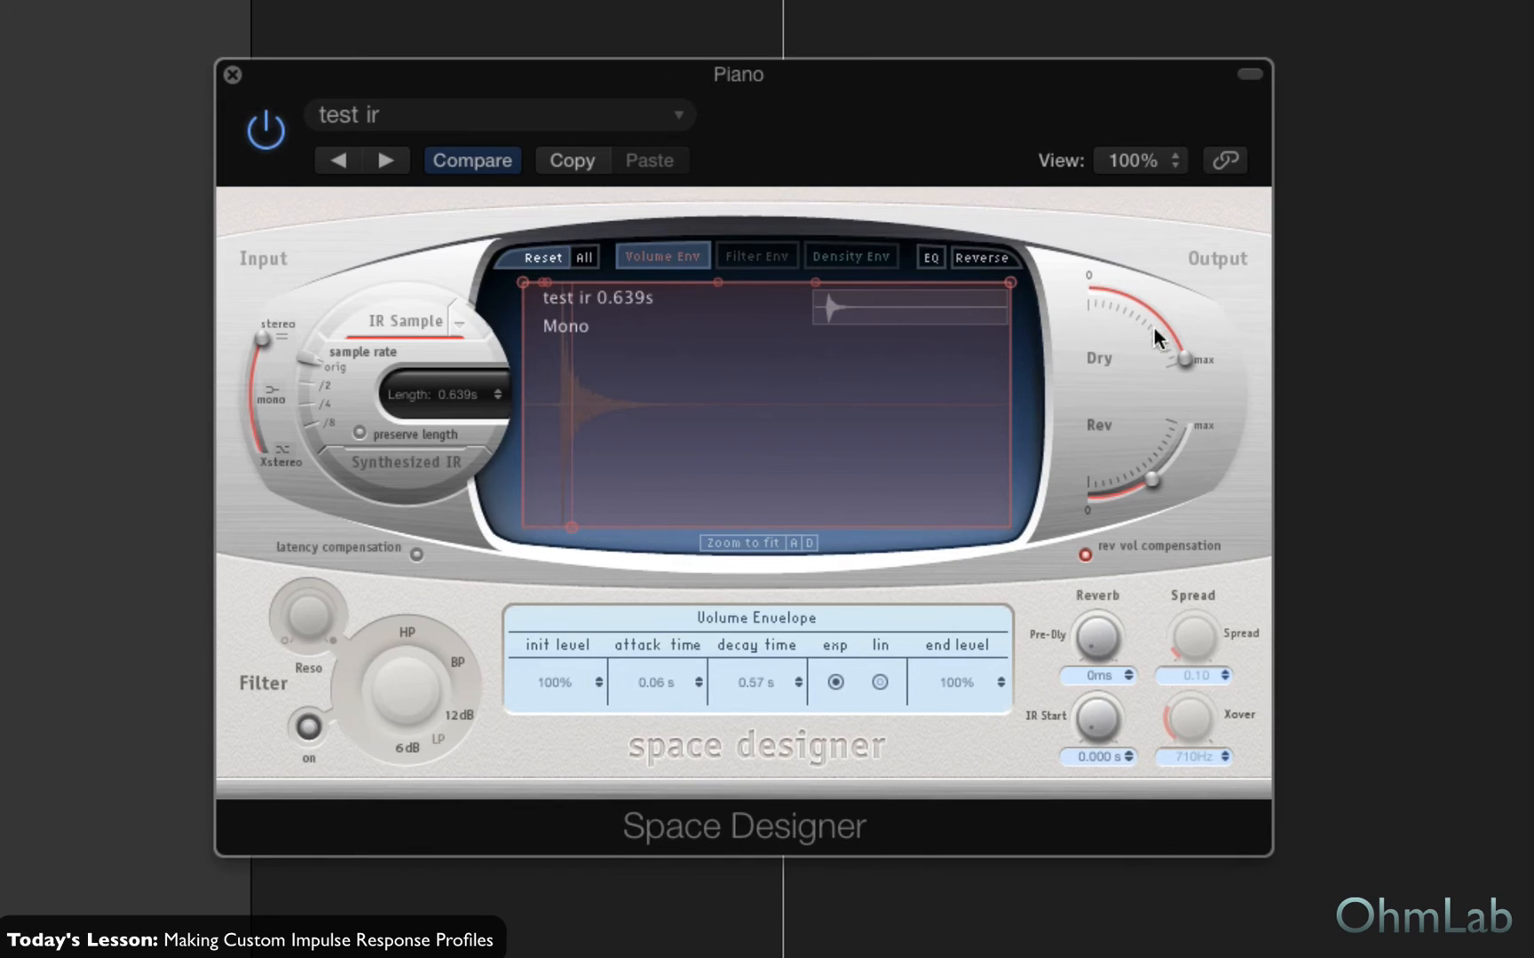
# - Cut the reverb's low shelf by 19.333 dB at 60 Hz while Dry is at 0, and restore Dry to maximum
pyautogui.moveTo(1190, 367); pyautogui.dragTo(1164, 475)
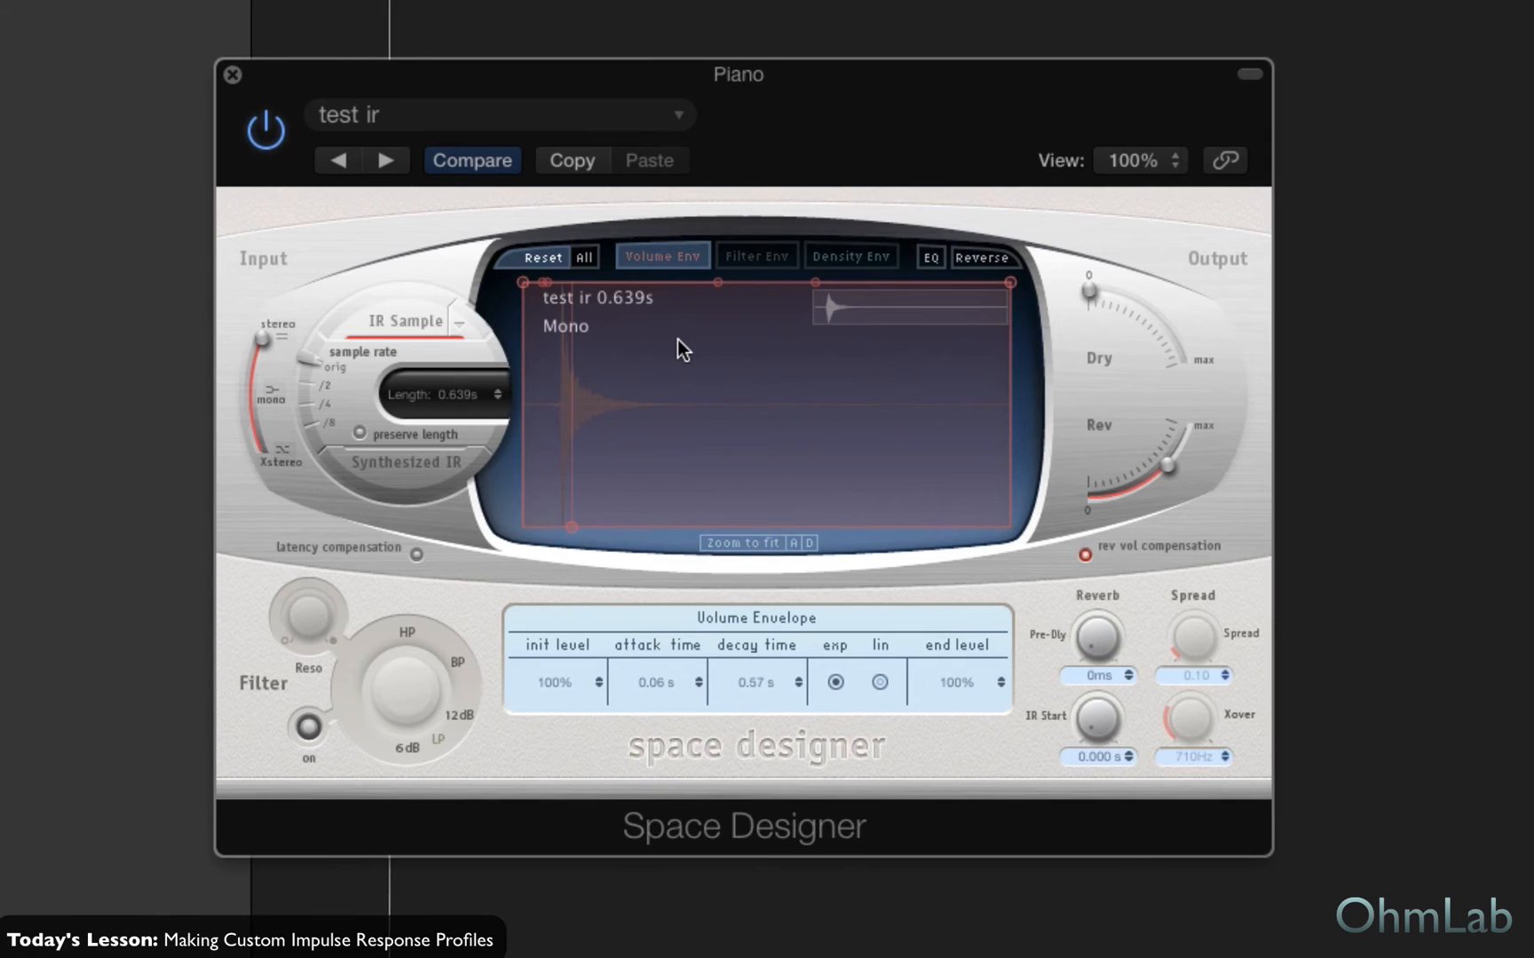
pyautogui.click(929, 258)
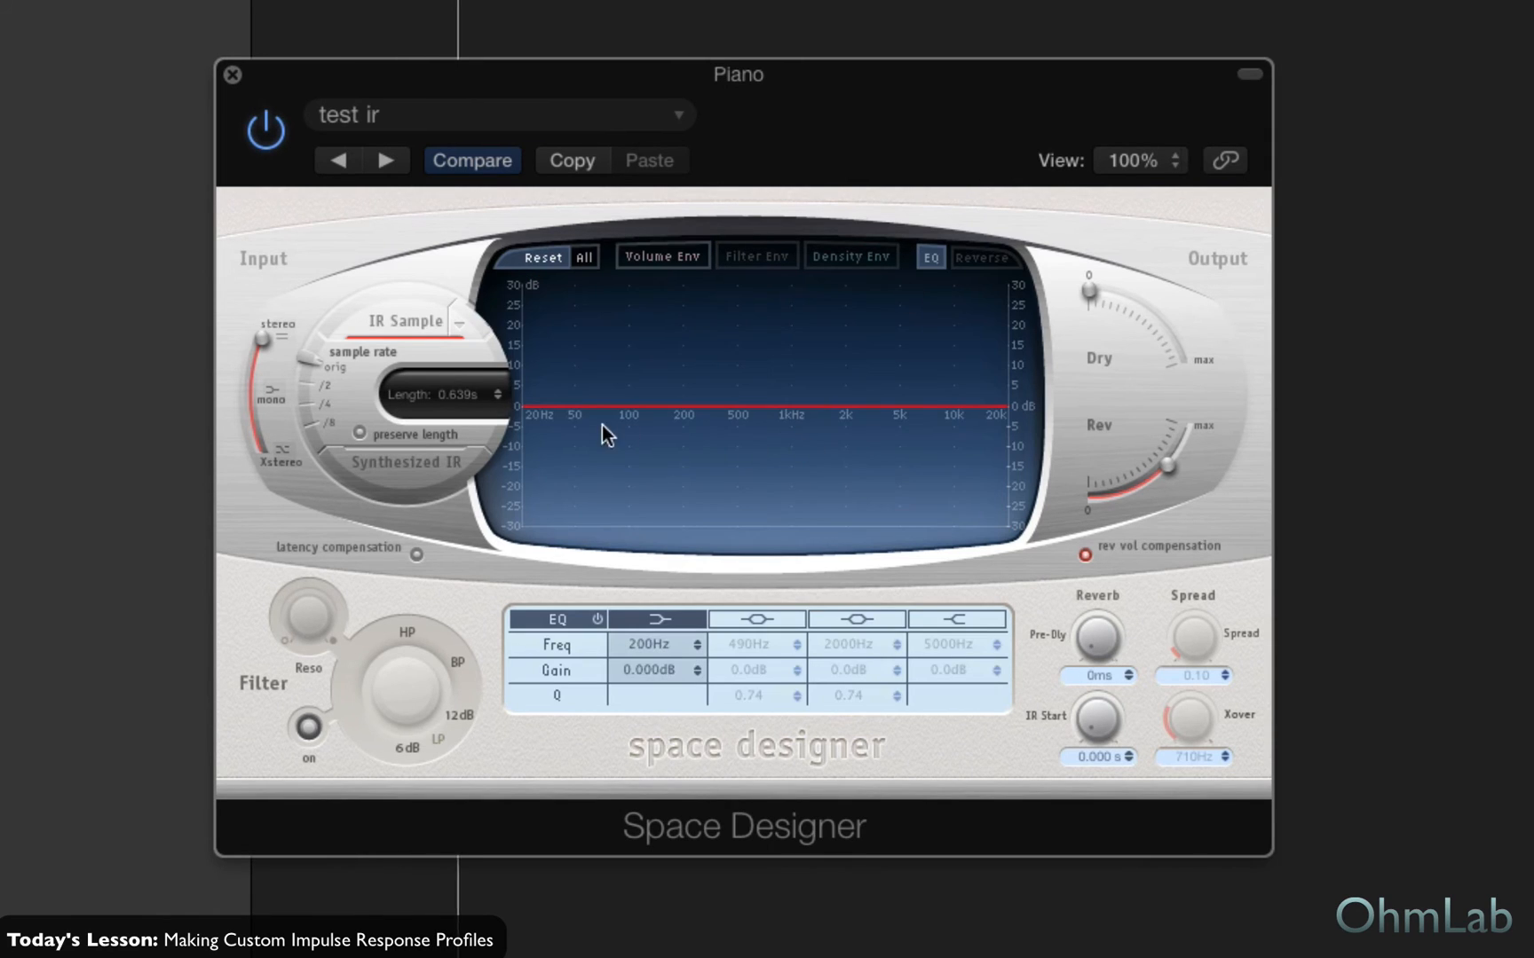
pyautogui.moveTo(602, 426); pyautogui.dragTo(517, 503)
pyautogui.moveTo(1120, 302); pyautogui.dragTo(1184, 361)
pyautogui.moveTo(1165, 471); pyautogui.dragTo(1152, 482)
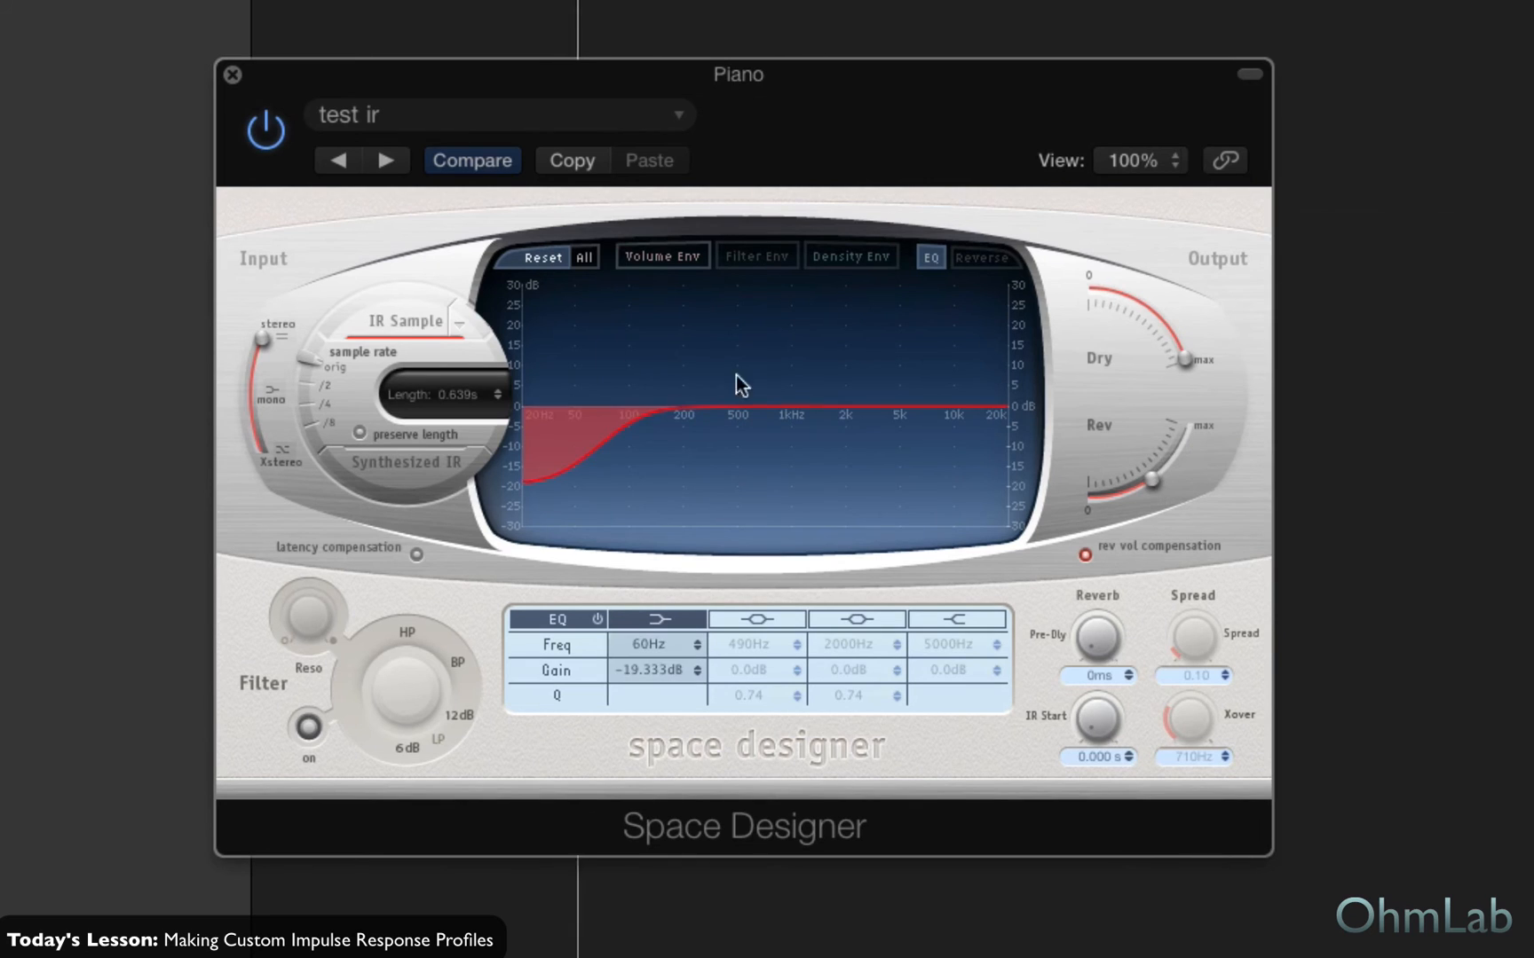
# - Load the dust setting in Space Designer and lengthen its volume envelope attack time to 1.57 s
pyautogui.click(376, 123)
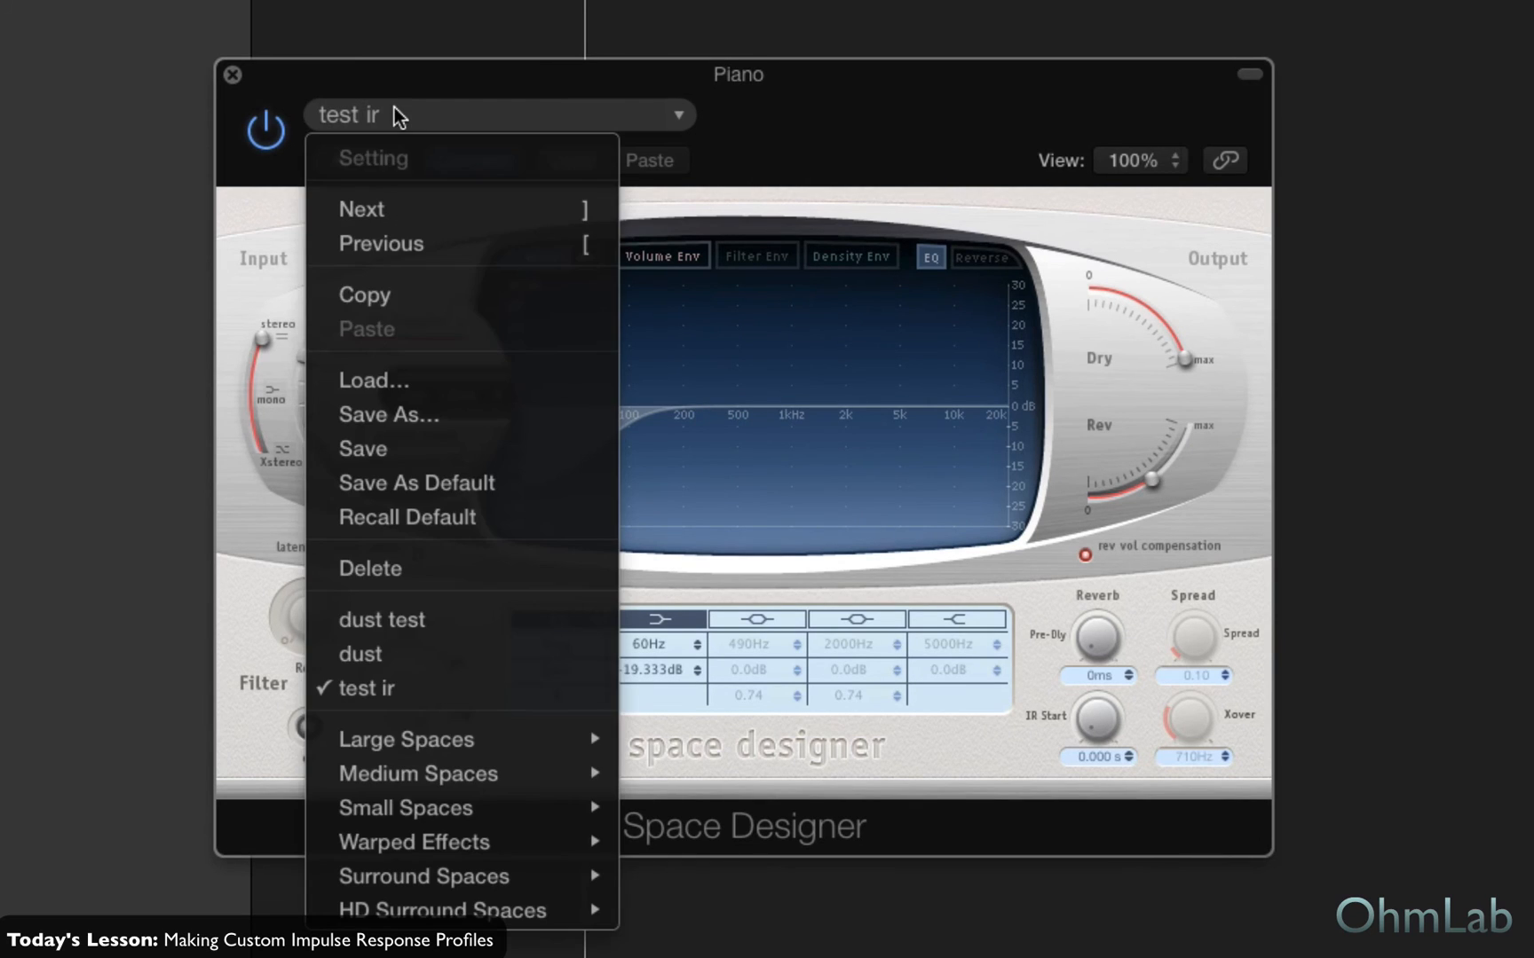
pyautogui.click(456, 655)
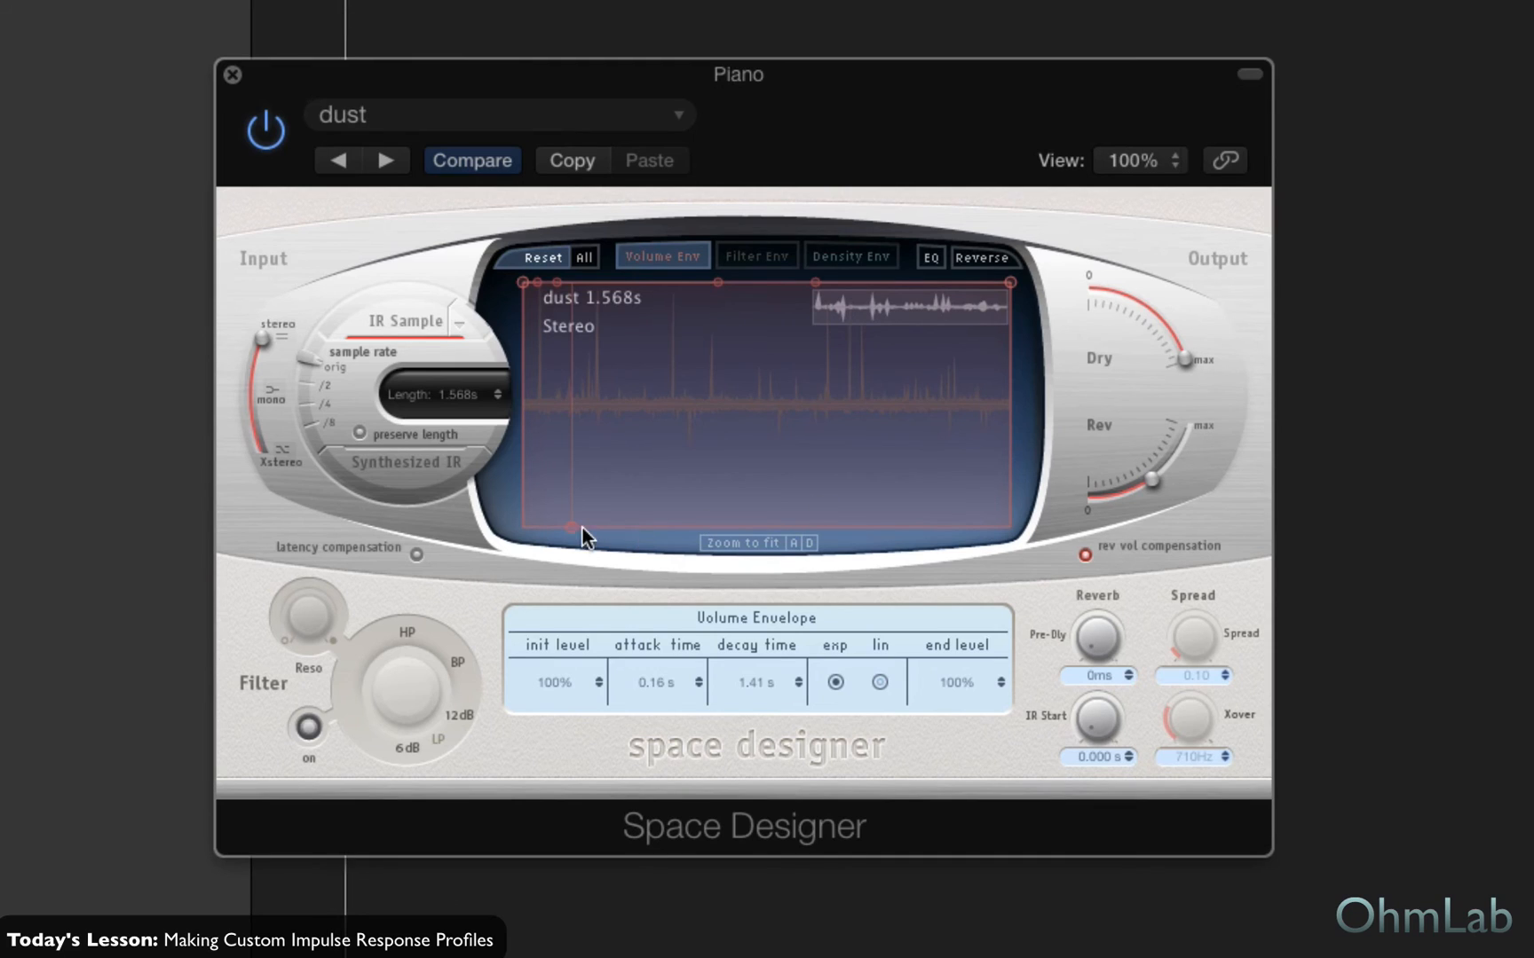
pyautogui.moveTo(568, 526); pyautogui.dragTo(1024, 517)
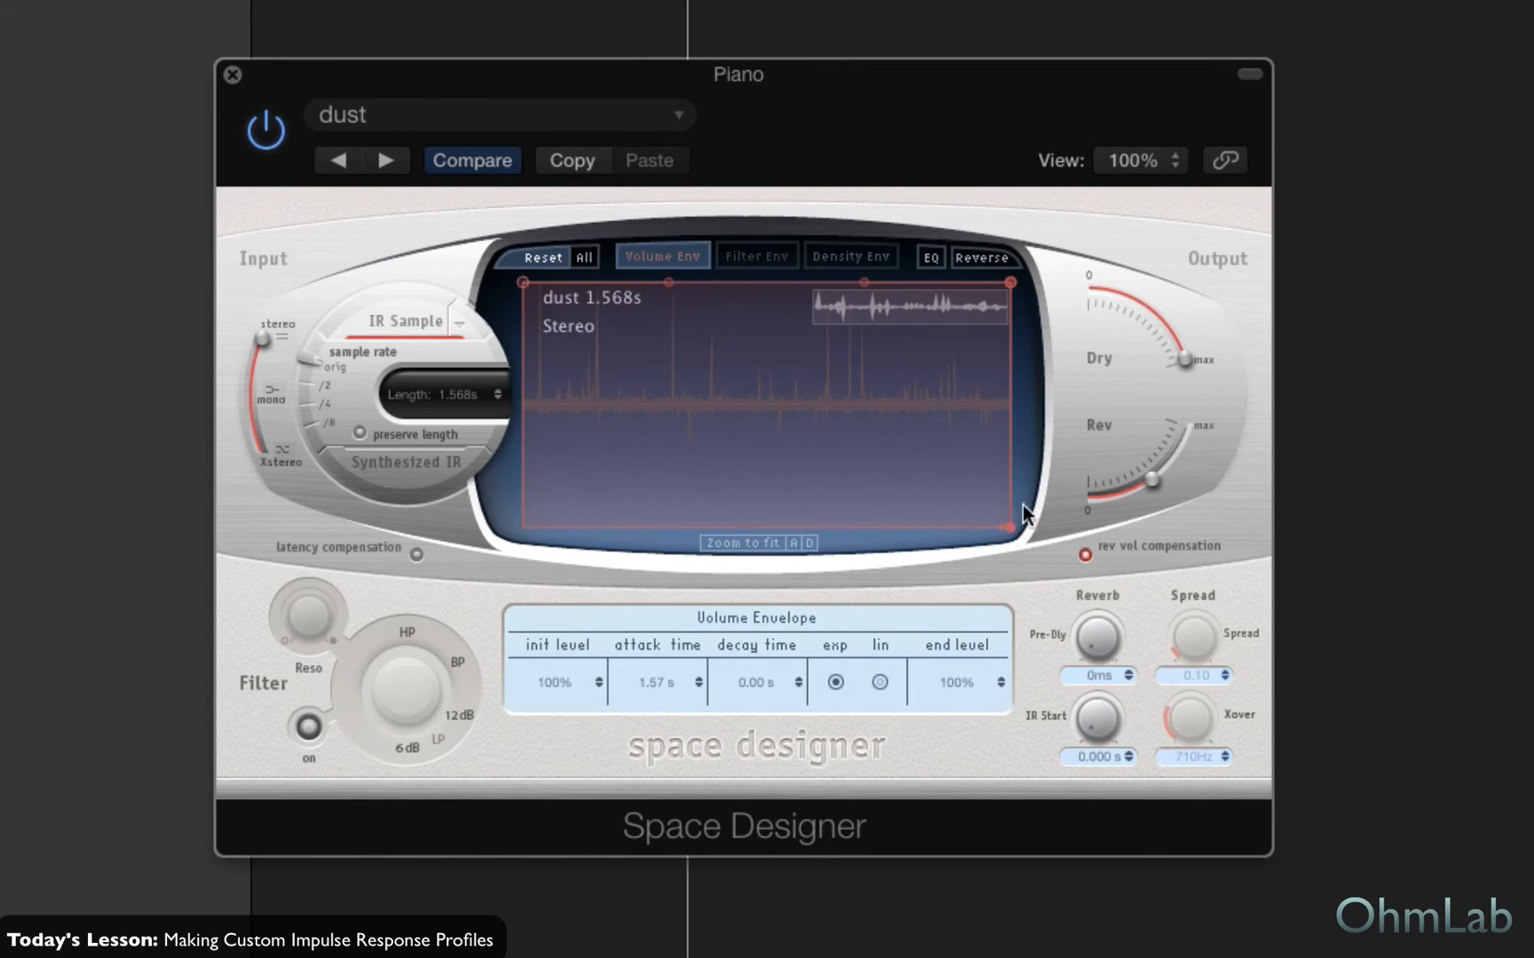
# - Raise the reverb level of the dust setting while Dry is at 0, and return Dry to maximum
pyautogui.moveTo(1182, 358); pyautogui.dragTo(954, 238)
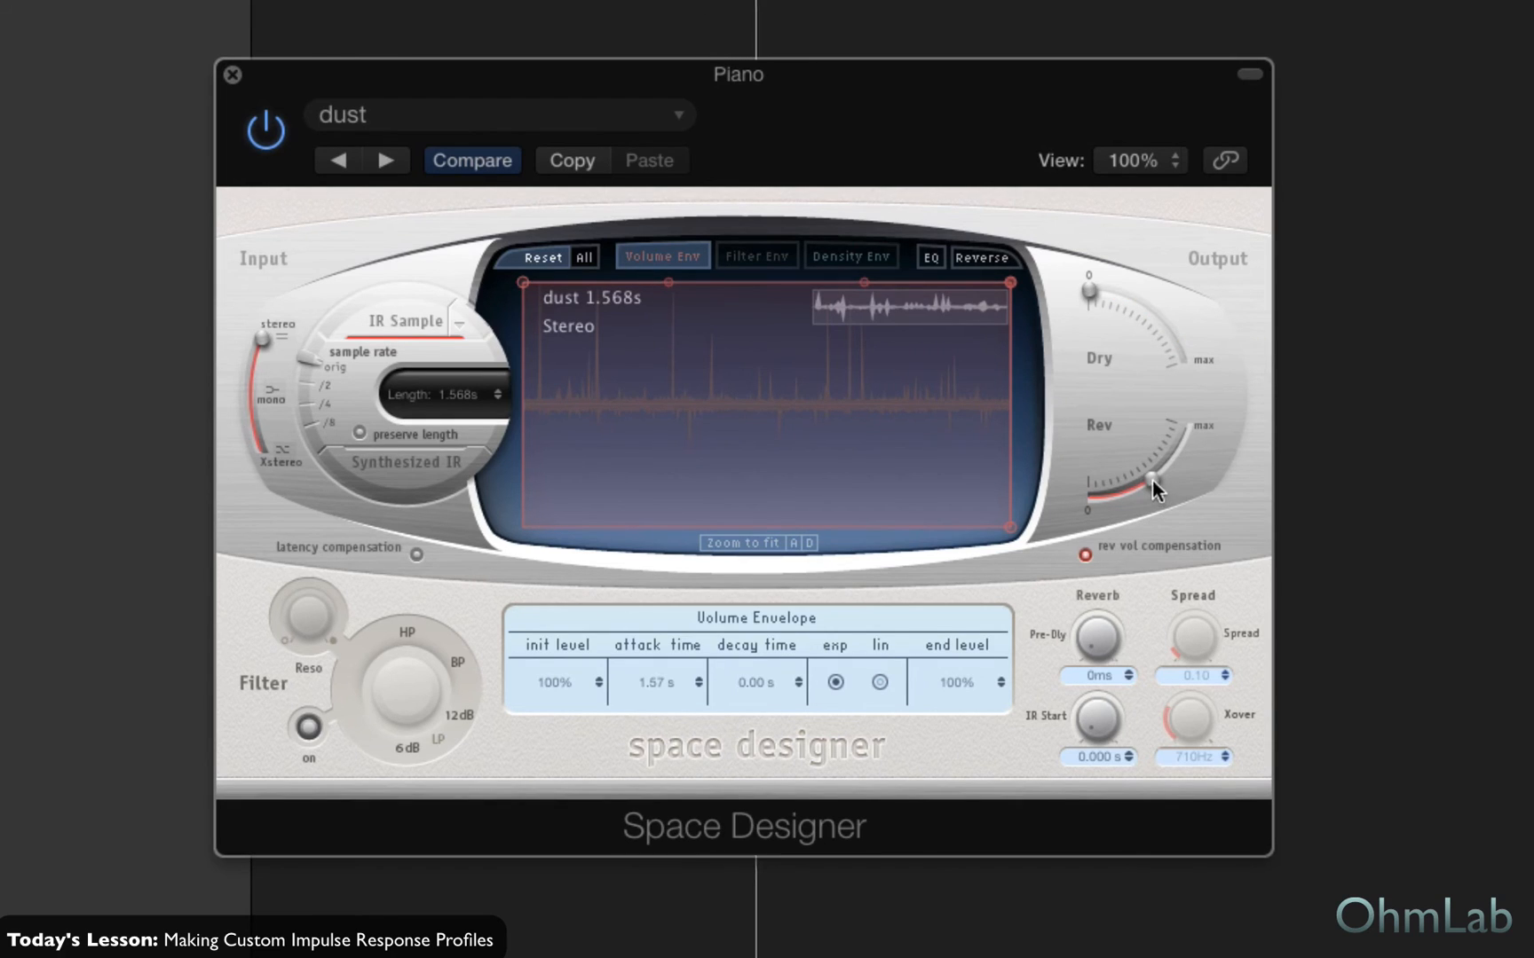
pyautogui.moveTo(1151, 480); pyautogui.dragTo(1171, 459)
pyautogui.moveTo(1089, 292); pyautogui.dragTo(1180, 452)
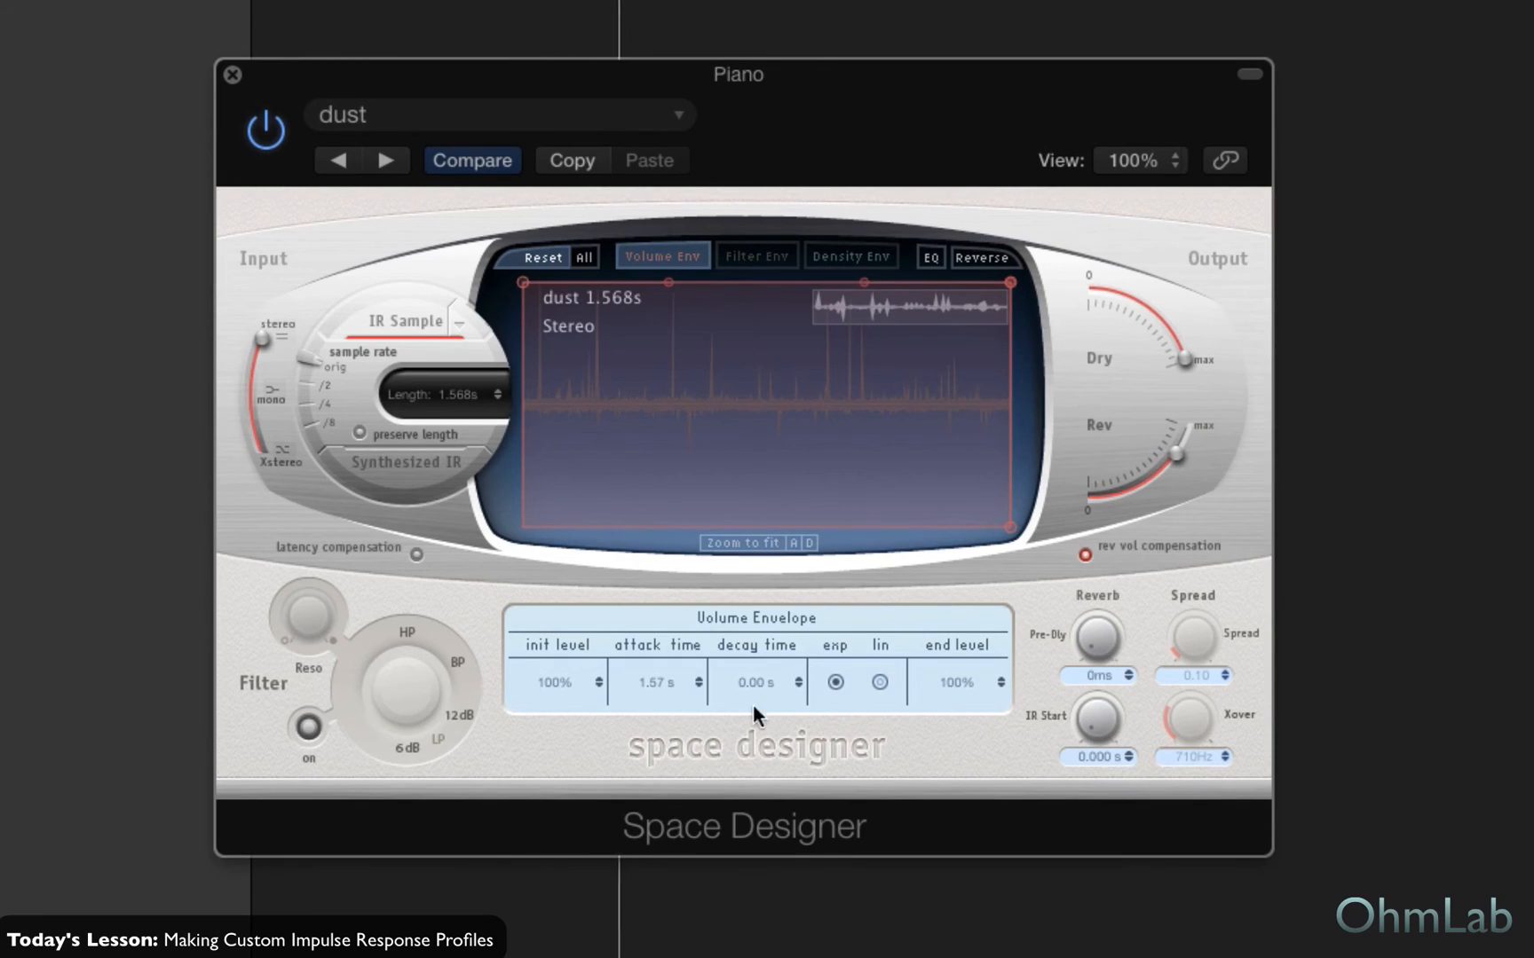